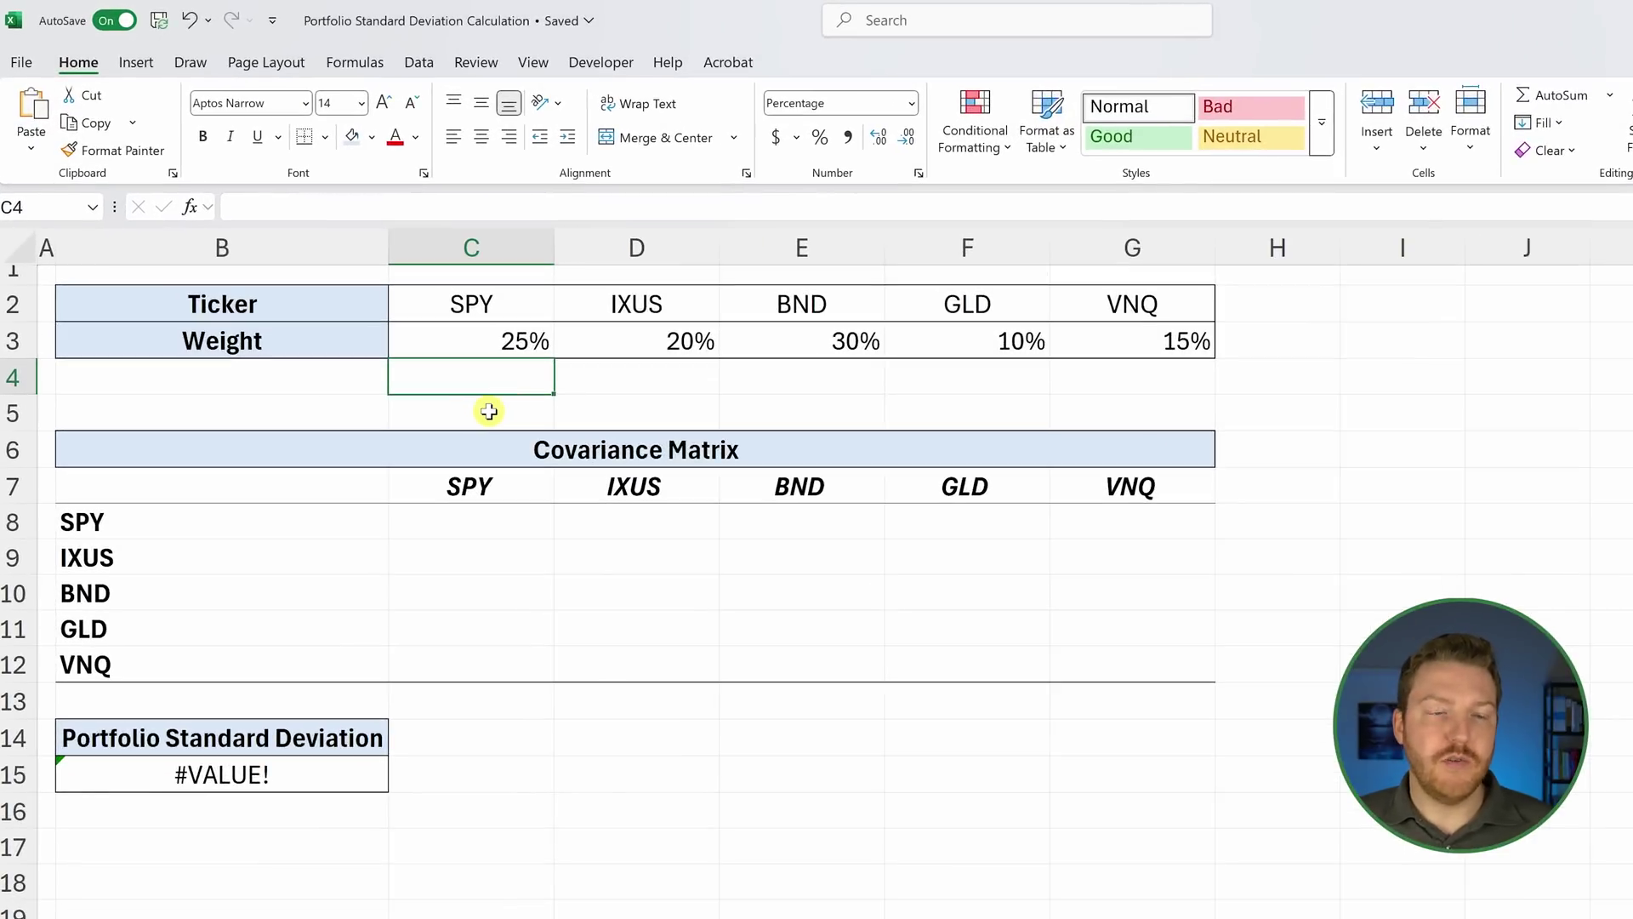
Leave the ticker and weight table on Standard Deviation and switch to the Historical Data sheet
{"action": "left_click_drag", "start_coordinate": [248, 296], "coordinate": [1127, 401]}
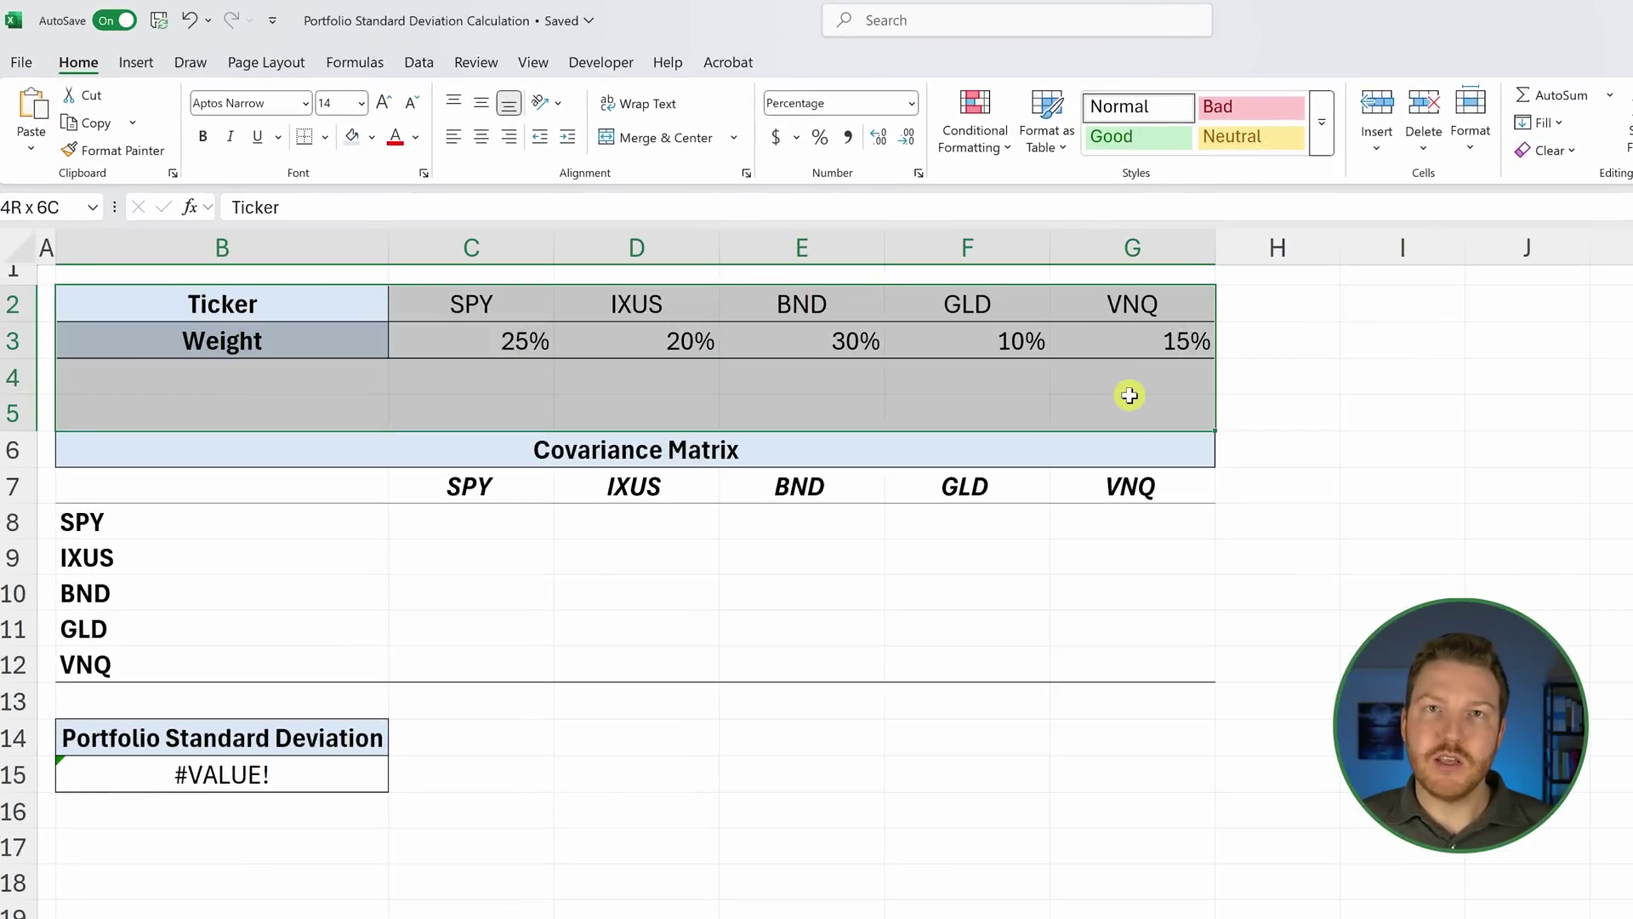
{"action": "left_click", "coordinate": [1332, 342]}
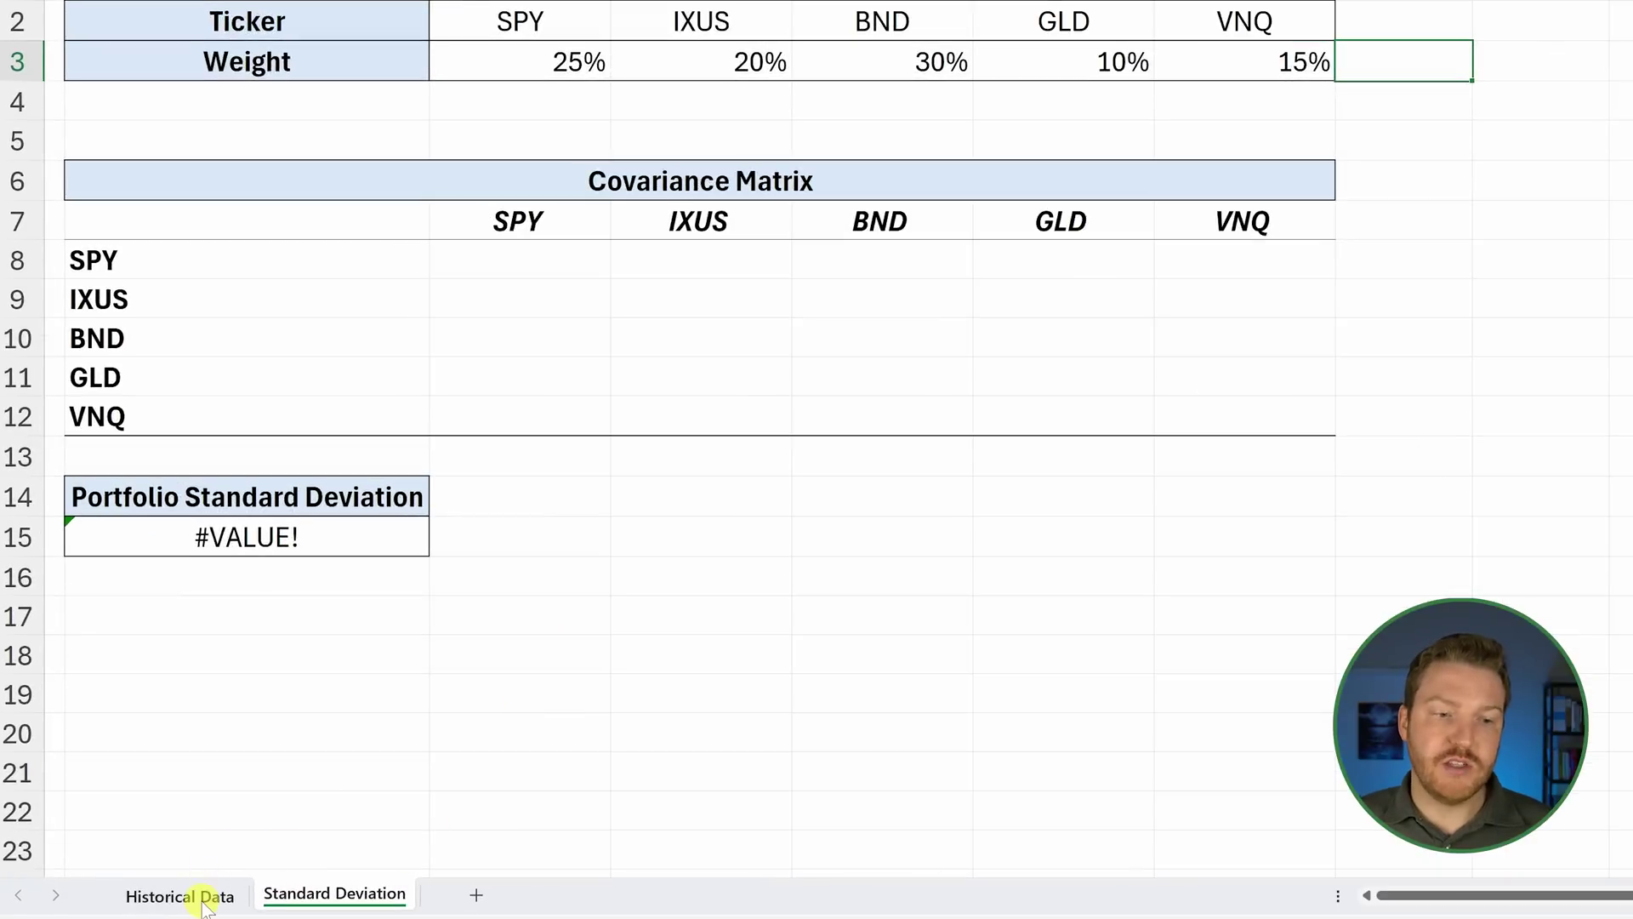
{"action": "left_click", "coordinate": [204, 902]}
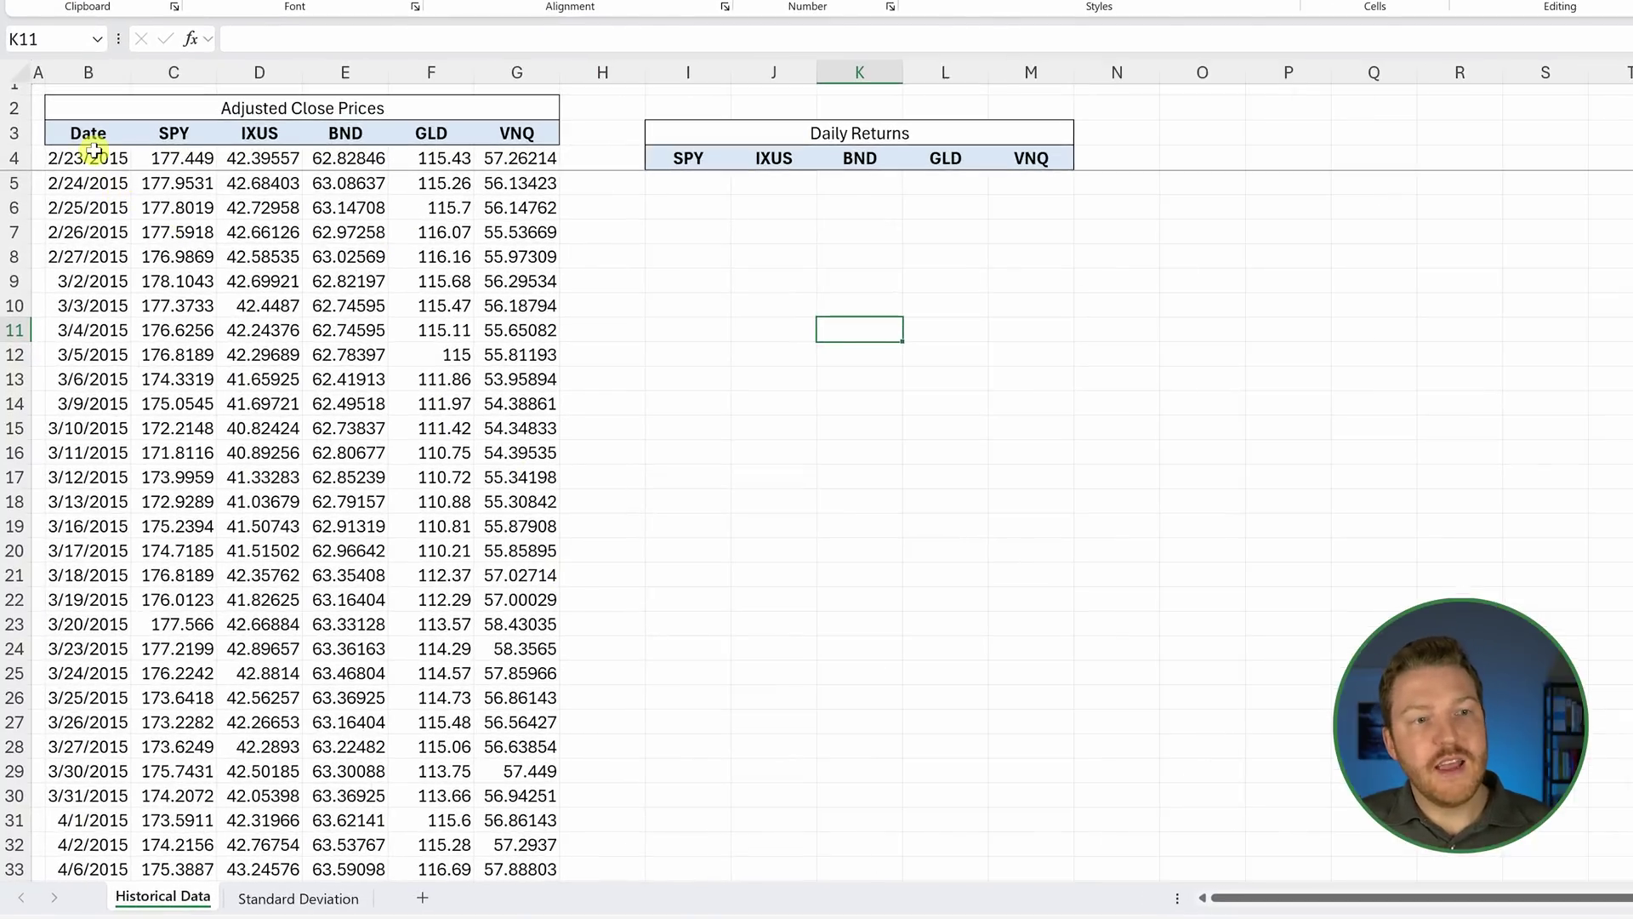
{"action": "left_click", "coordinate": [85, 269]}
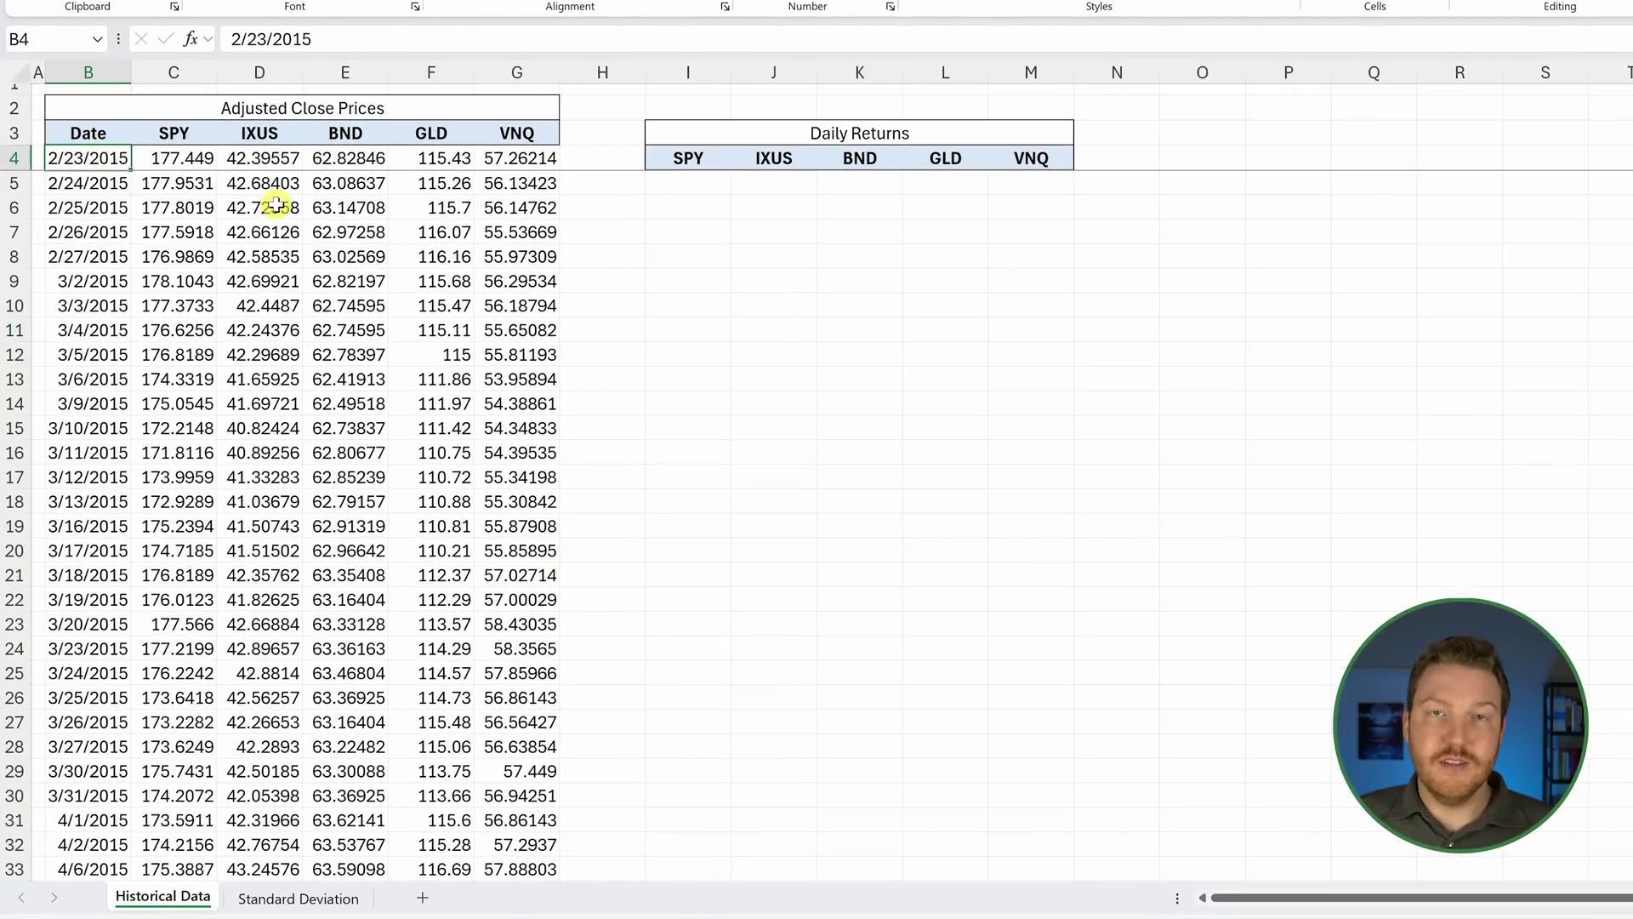
{"action": "left_click", "coordinate": [228, 108]}
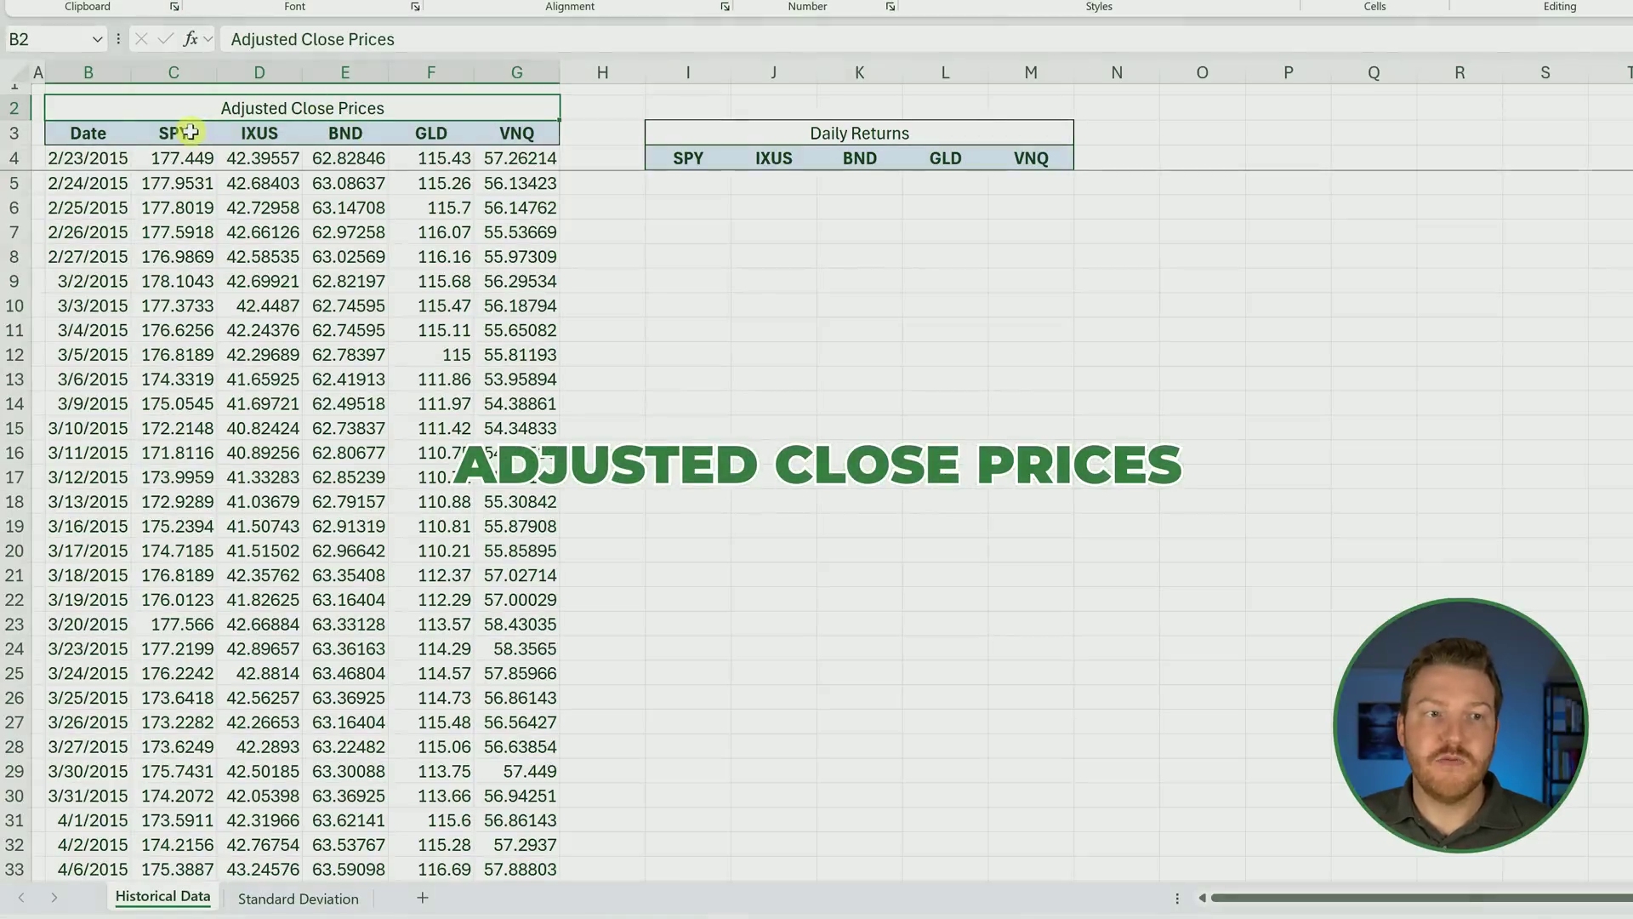
{"action": "left_click_drag", "start_coordinate": [176, 133], "coordinate": [514, 134]}
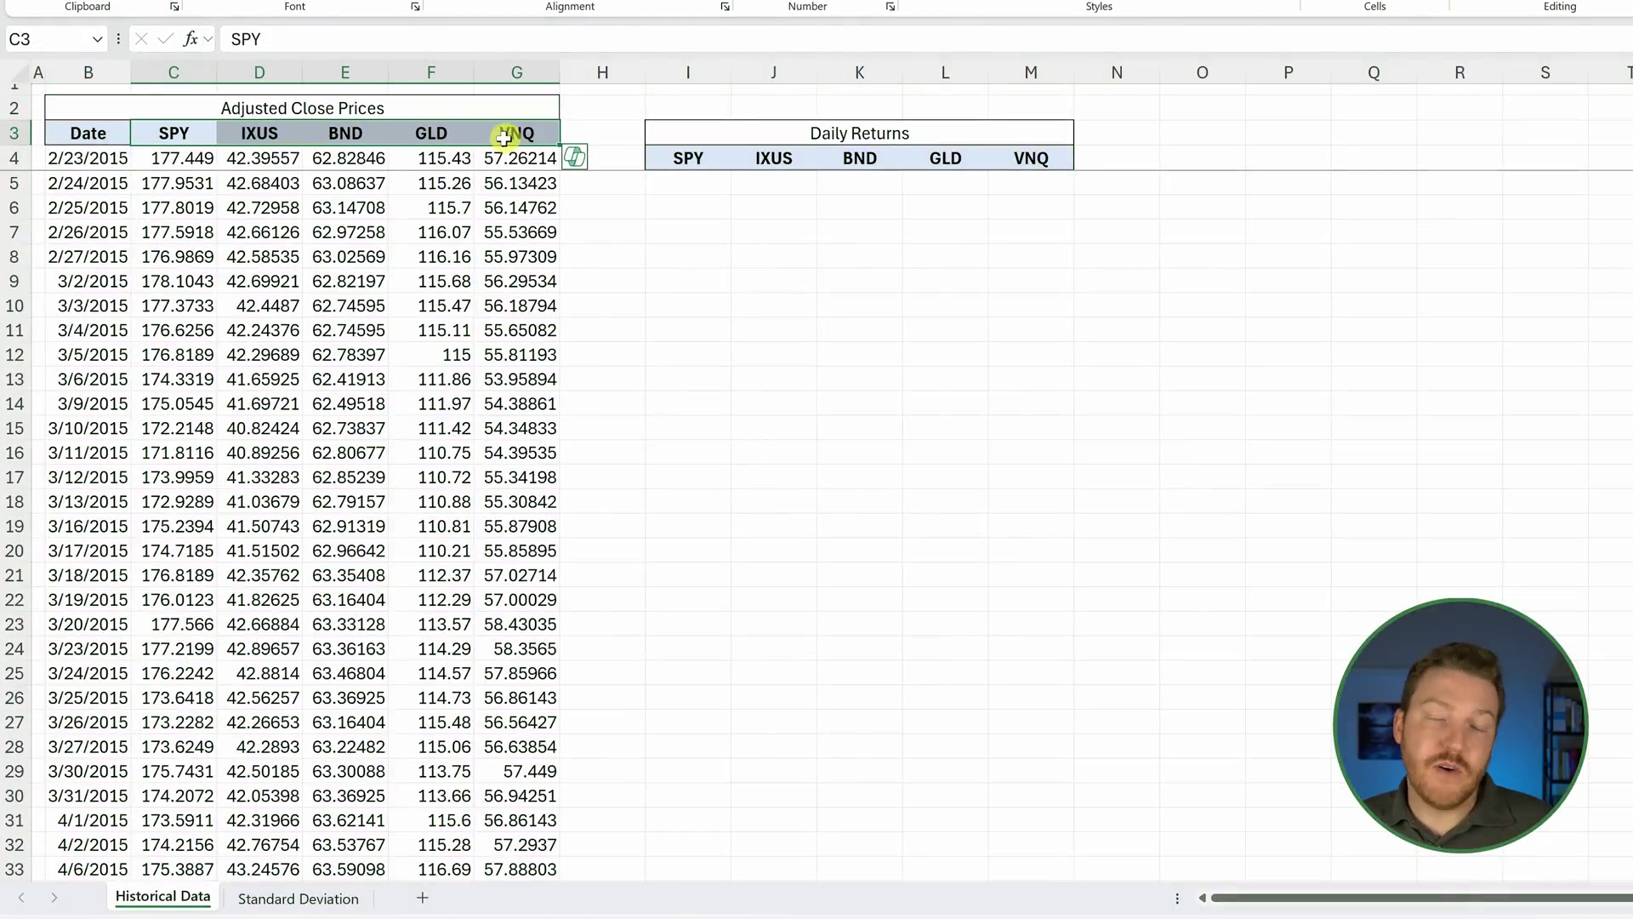
{"action": "left_click", "coordinate": [422, 169]}
{"action": "left_click", "coordinate": [251, 112]}
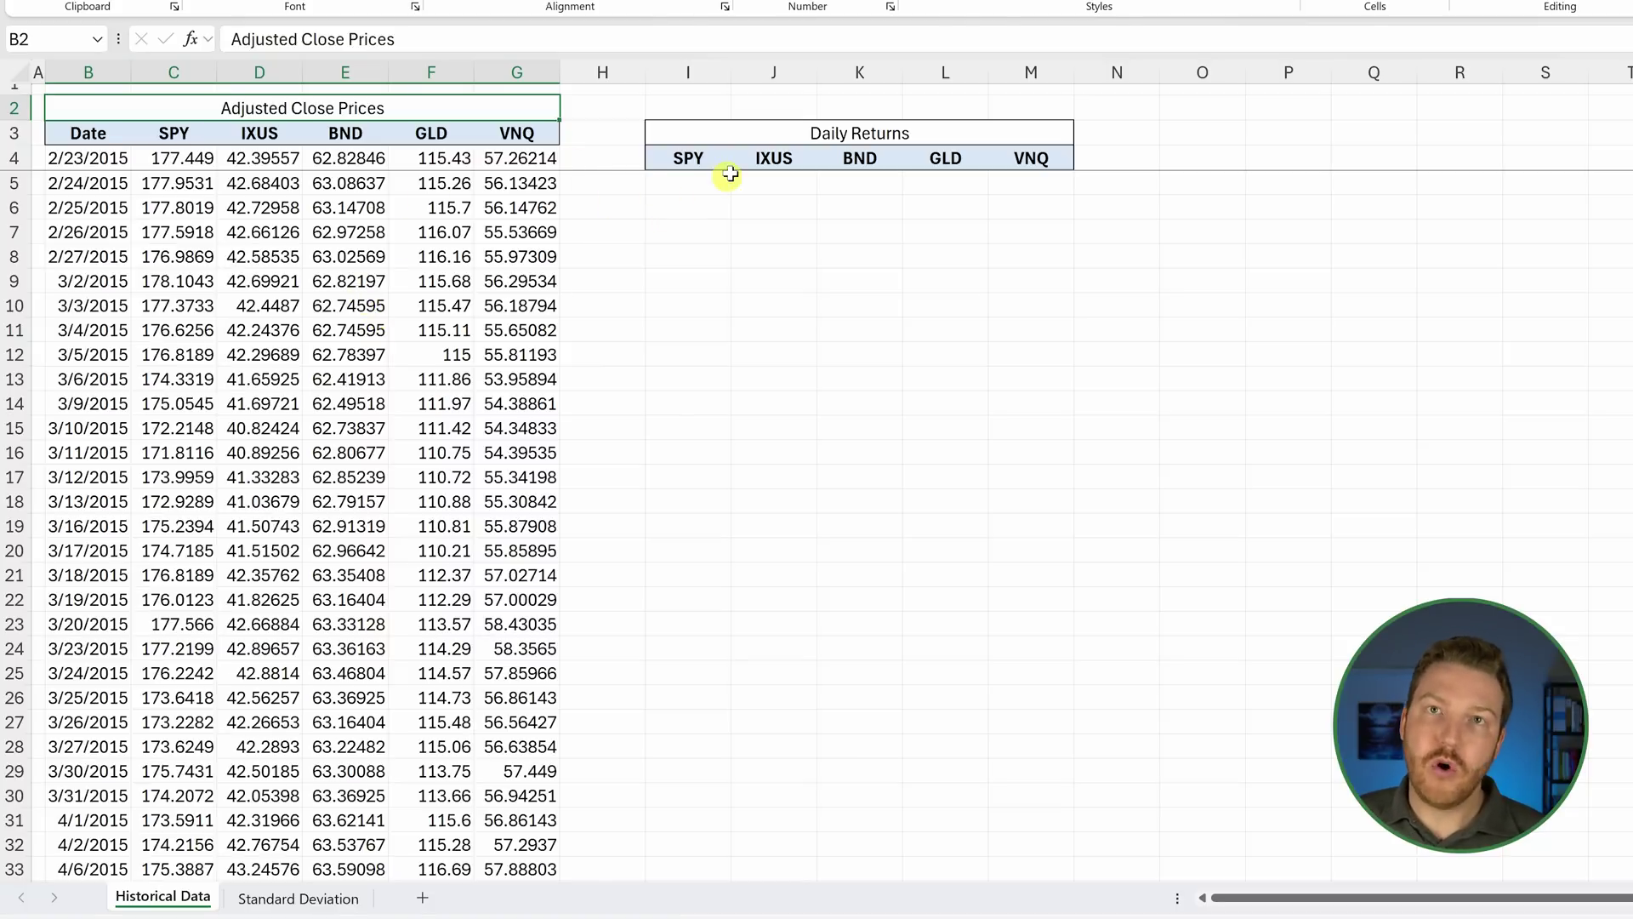
{"action": "left_click", "coordinate": [685, 179]}
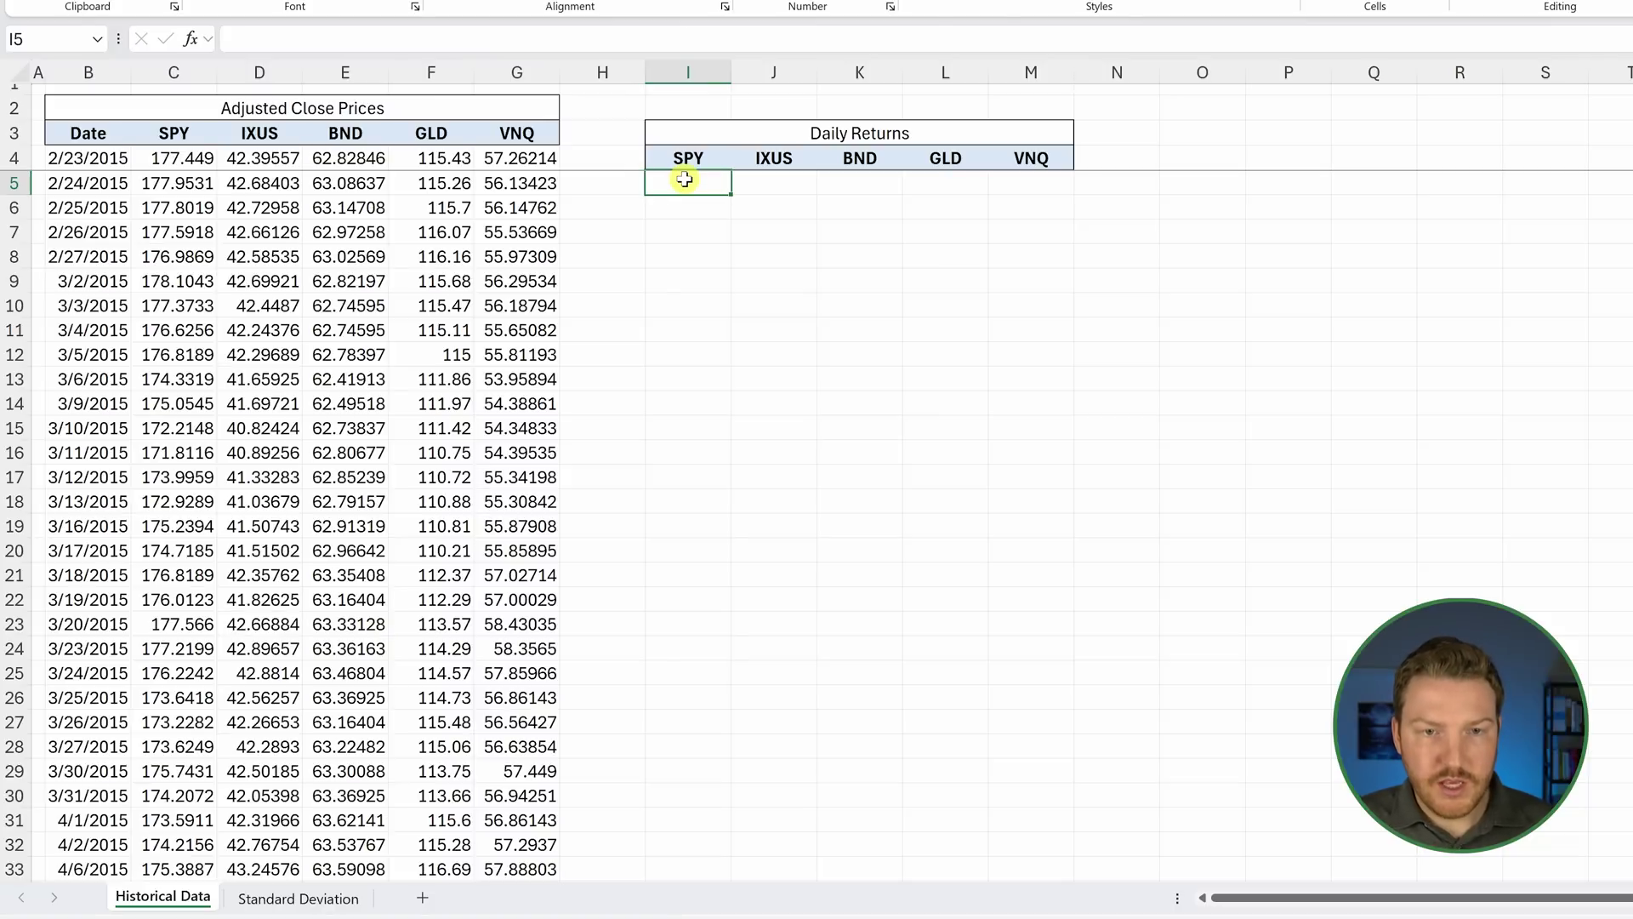
Enter =(C5-C4)/C4 in I5 so SPY's first daily return shows 0.28%
{"action": "type", "text": "=("}
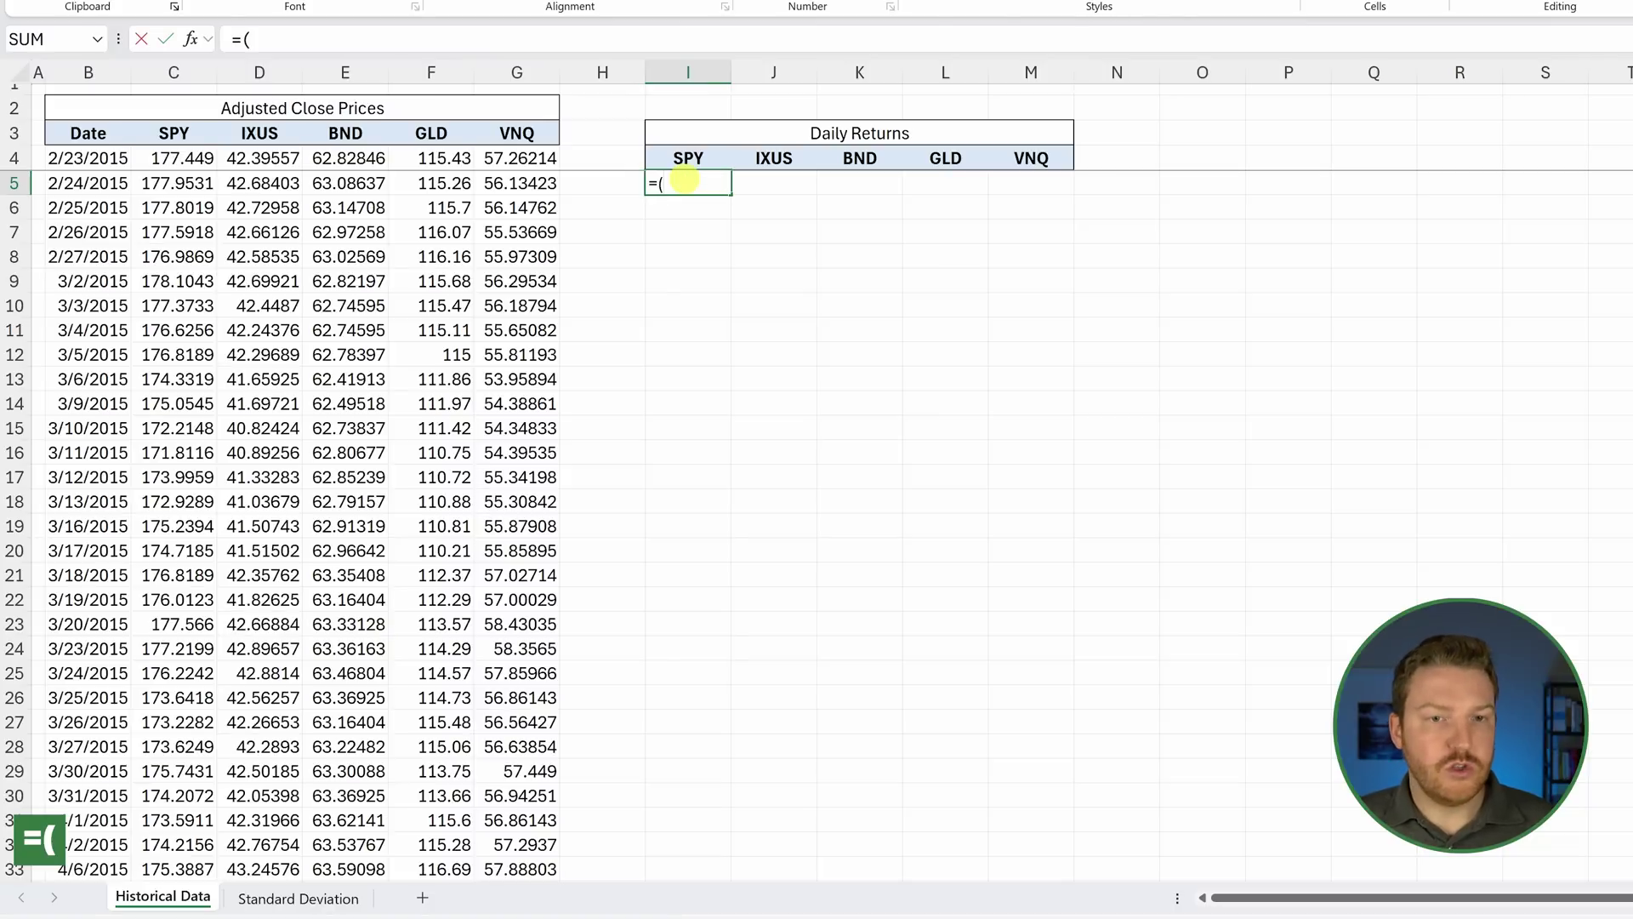
{"action": "left_click", "coordinate": [169, 181]}
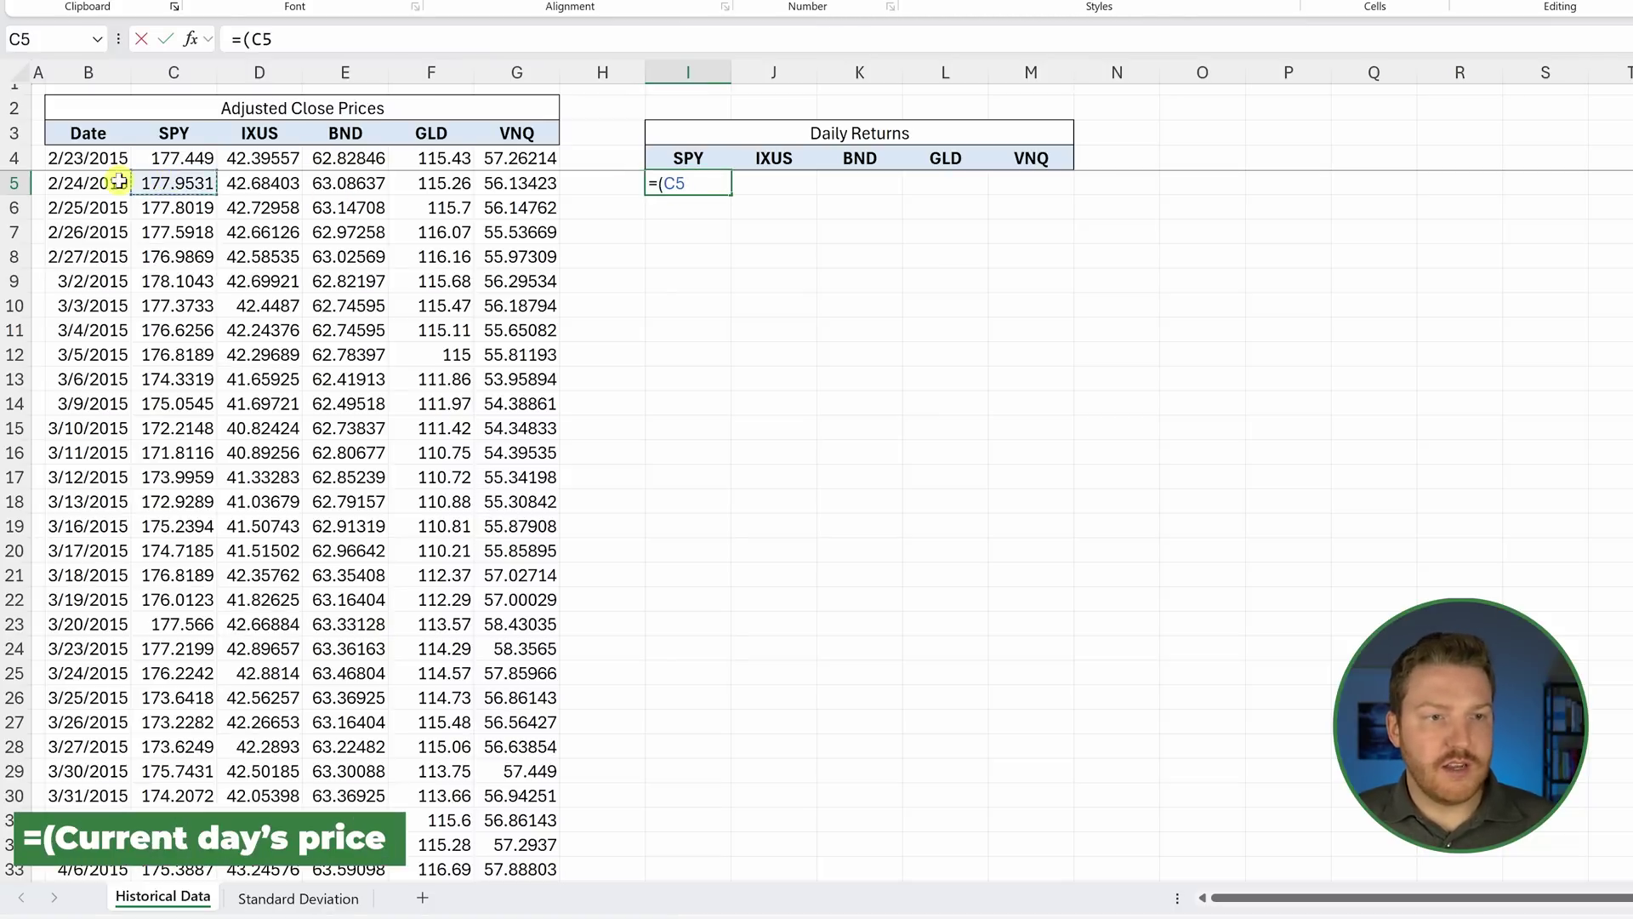
{"action": "type", "text": "-"}
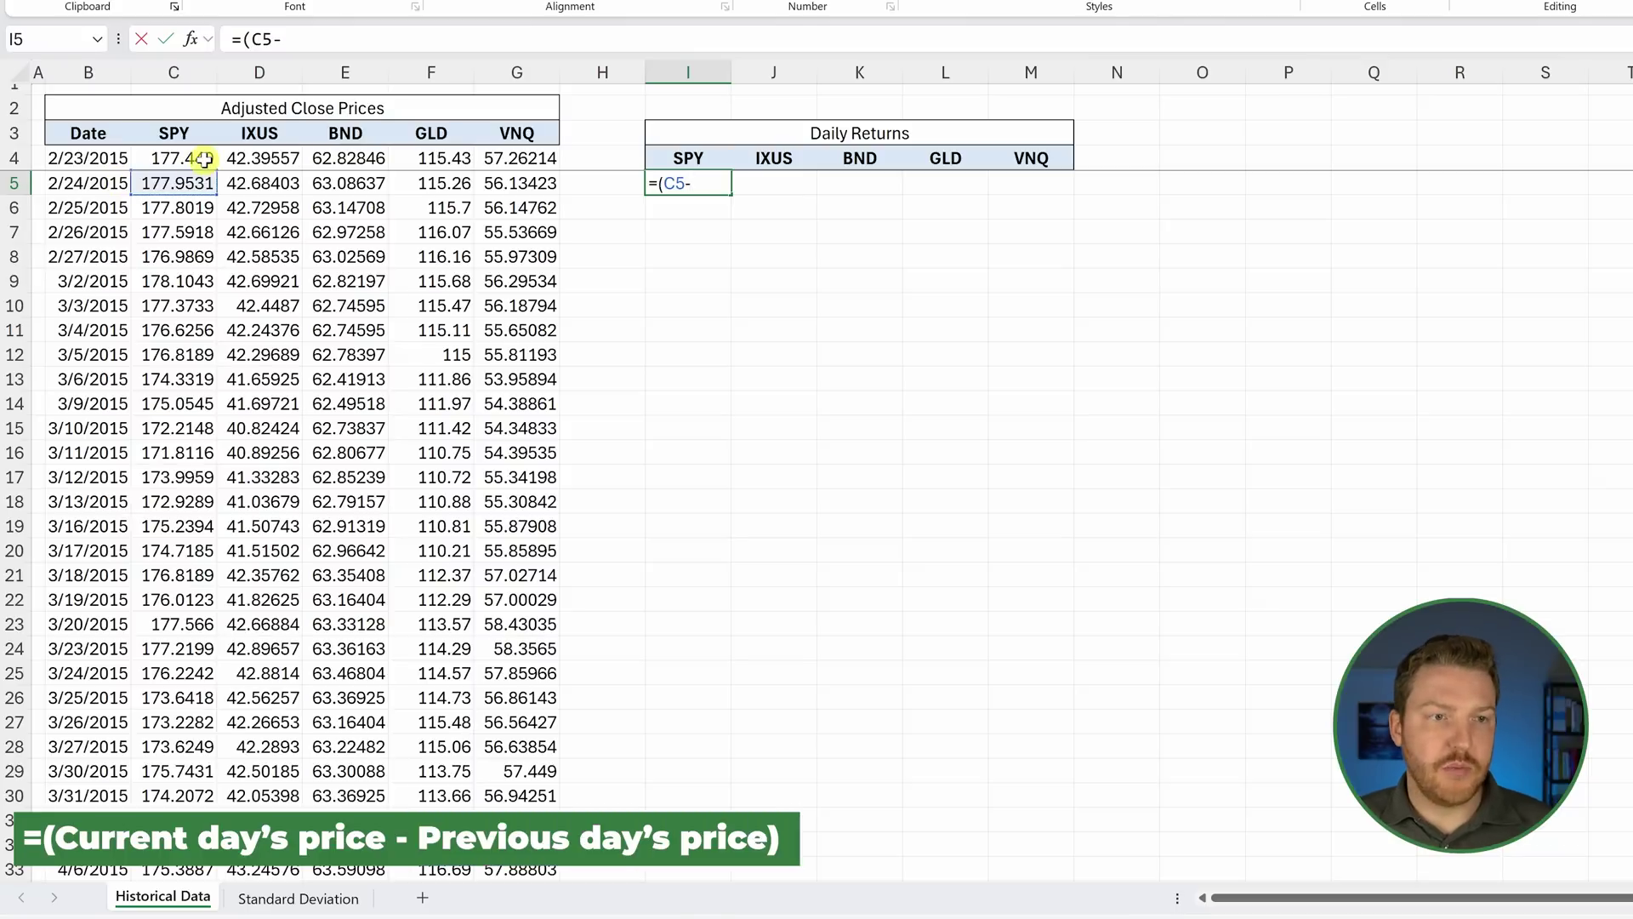
{"action": "left_click", "coordinate": [194, 160]}
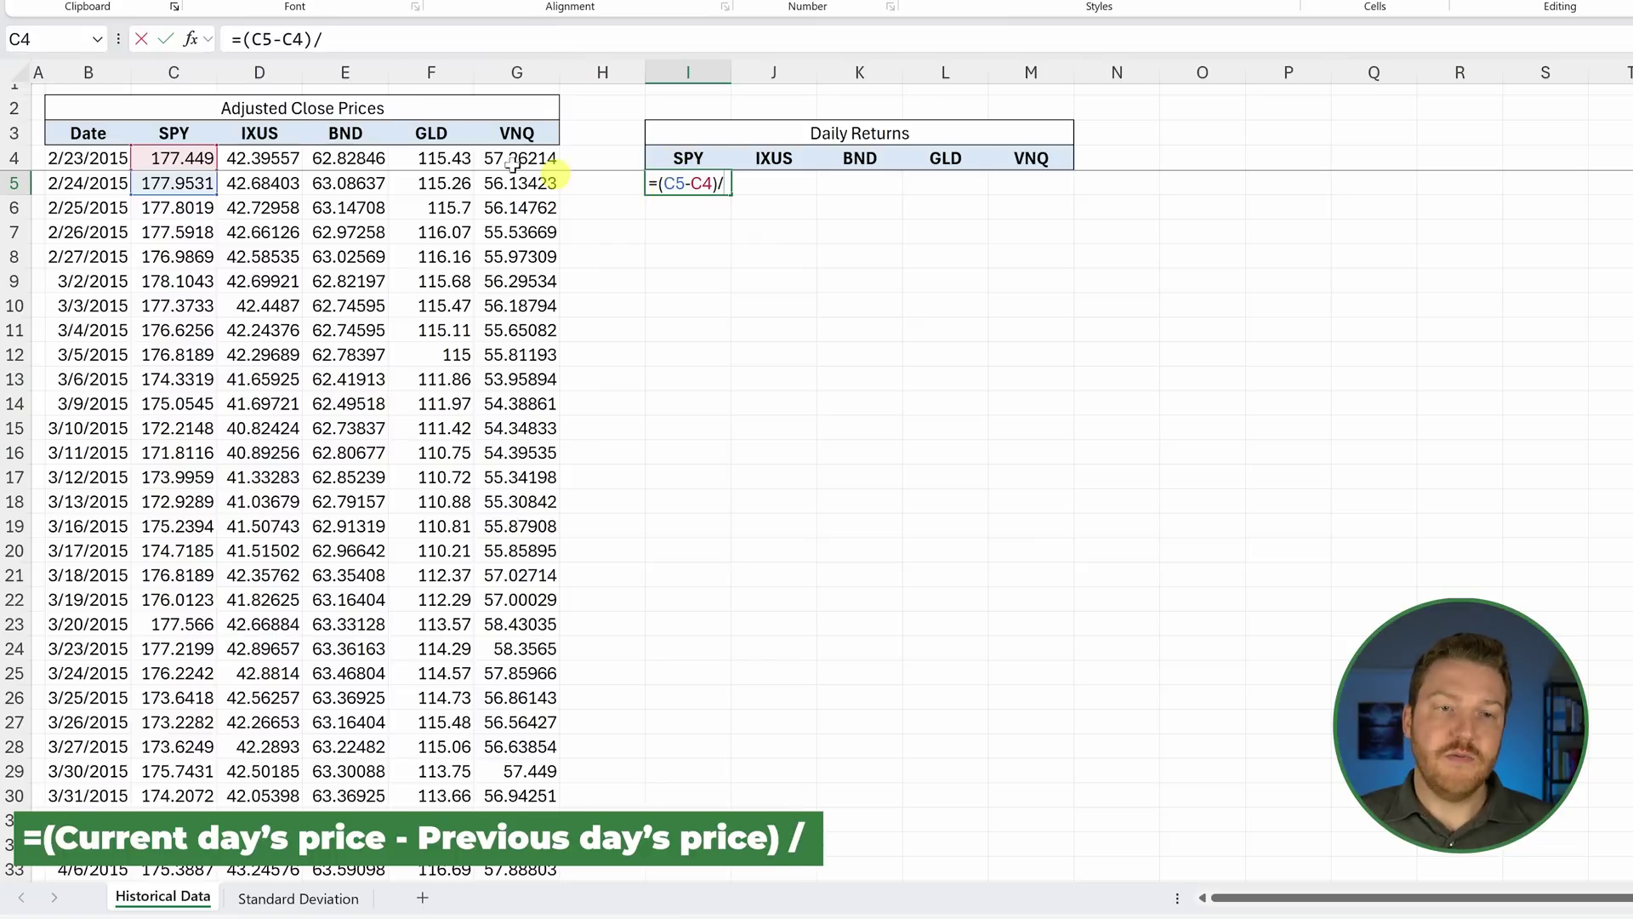
{"action": "left_click", "coordinate": [177, 159]}
{"action": "key", "text": "Return"}
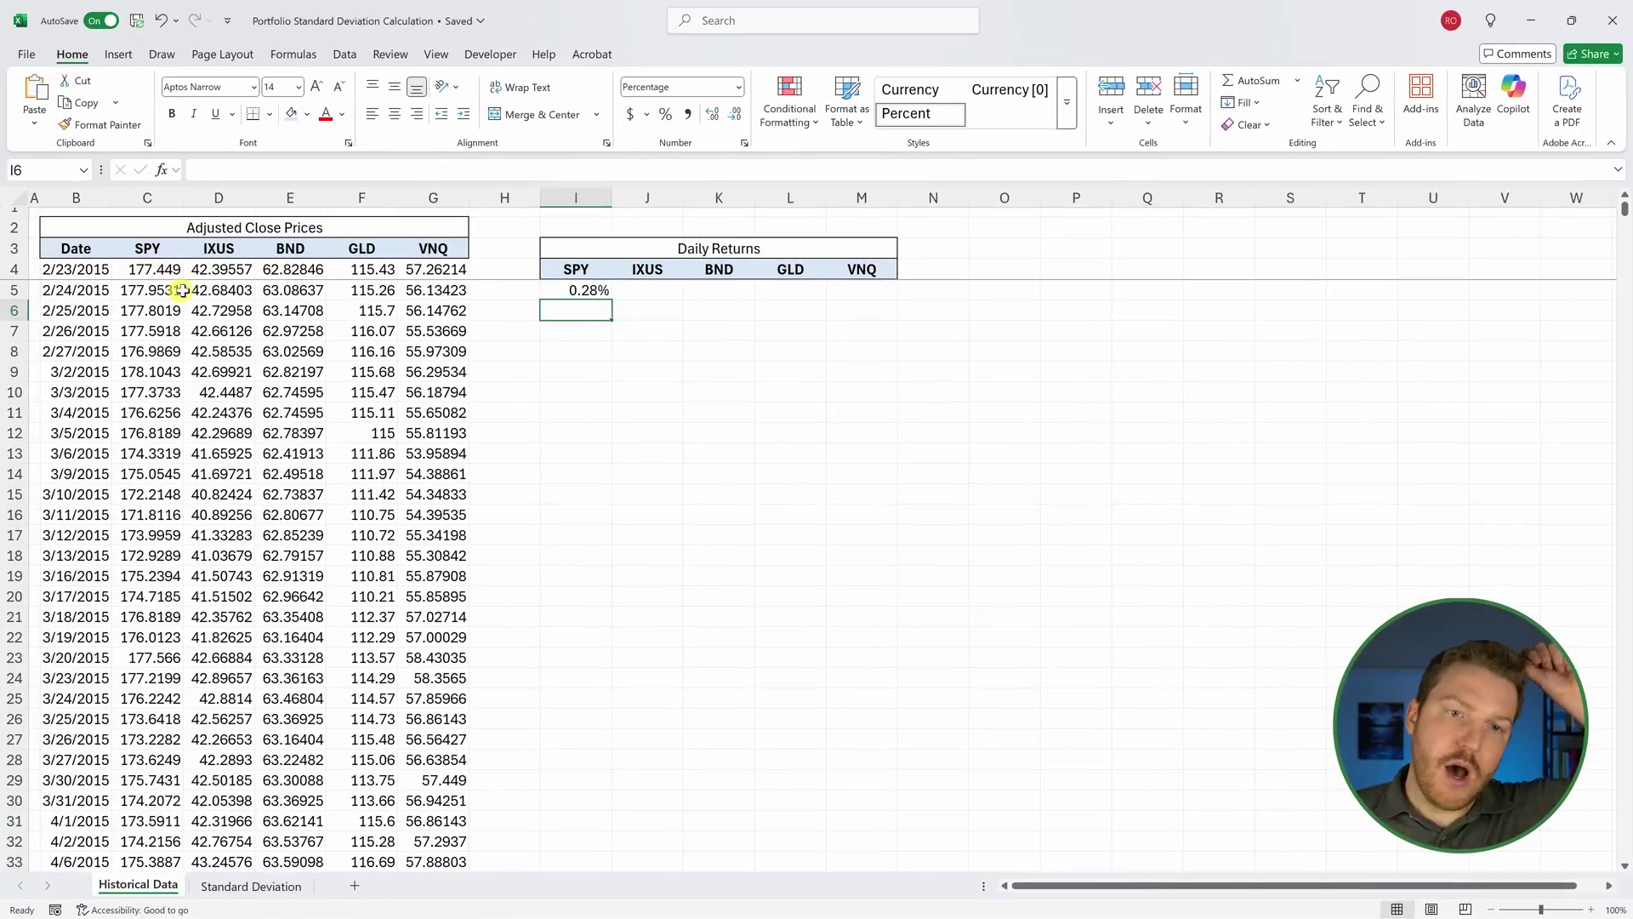
{"action": "left_click", "coordinate": [587, 292]}
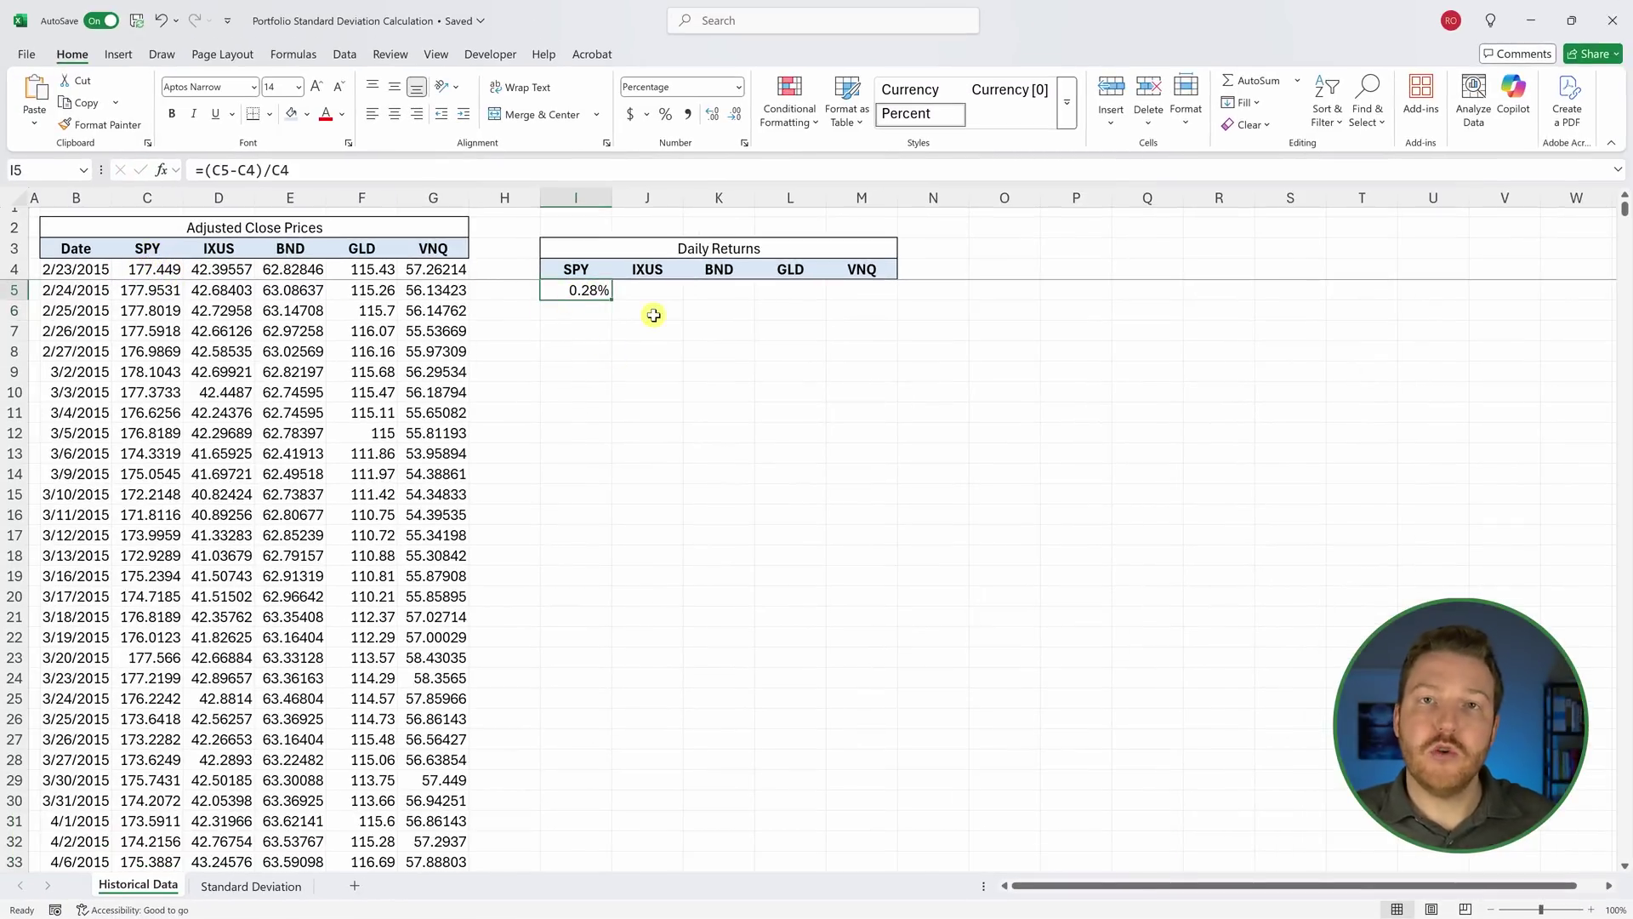
Fill the return formula across I5:M5 for all five tickers and copy that row
{"action": "left_click_drag", "start_coordinate": [609, 303], "coordinate": [876, 302]}
{"action": "left_click", "coordinate": [791, 330]}
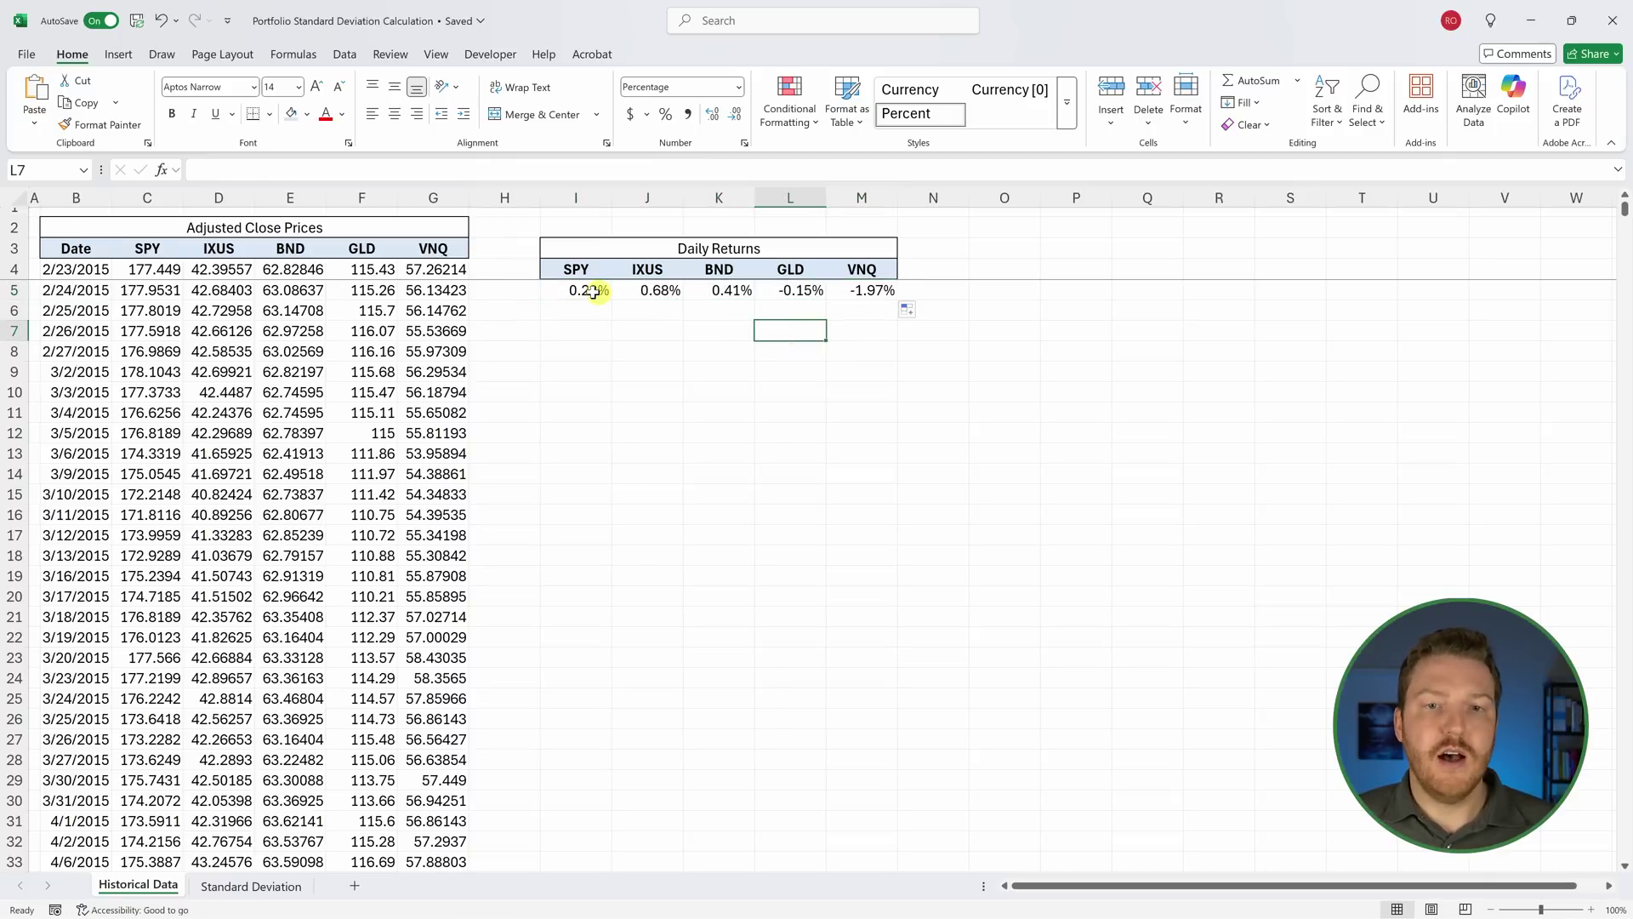
{"action": "left_click_drag", "start_coordinate": [57, 291], "coordinate": [438, 291]}
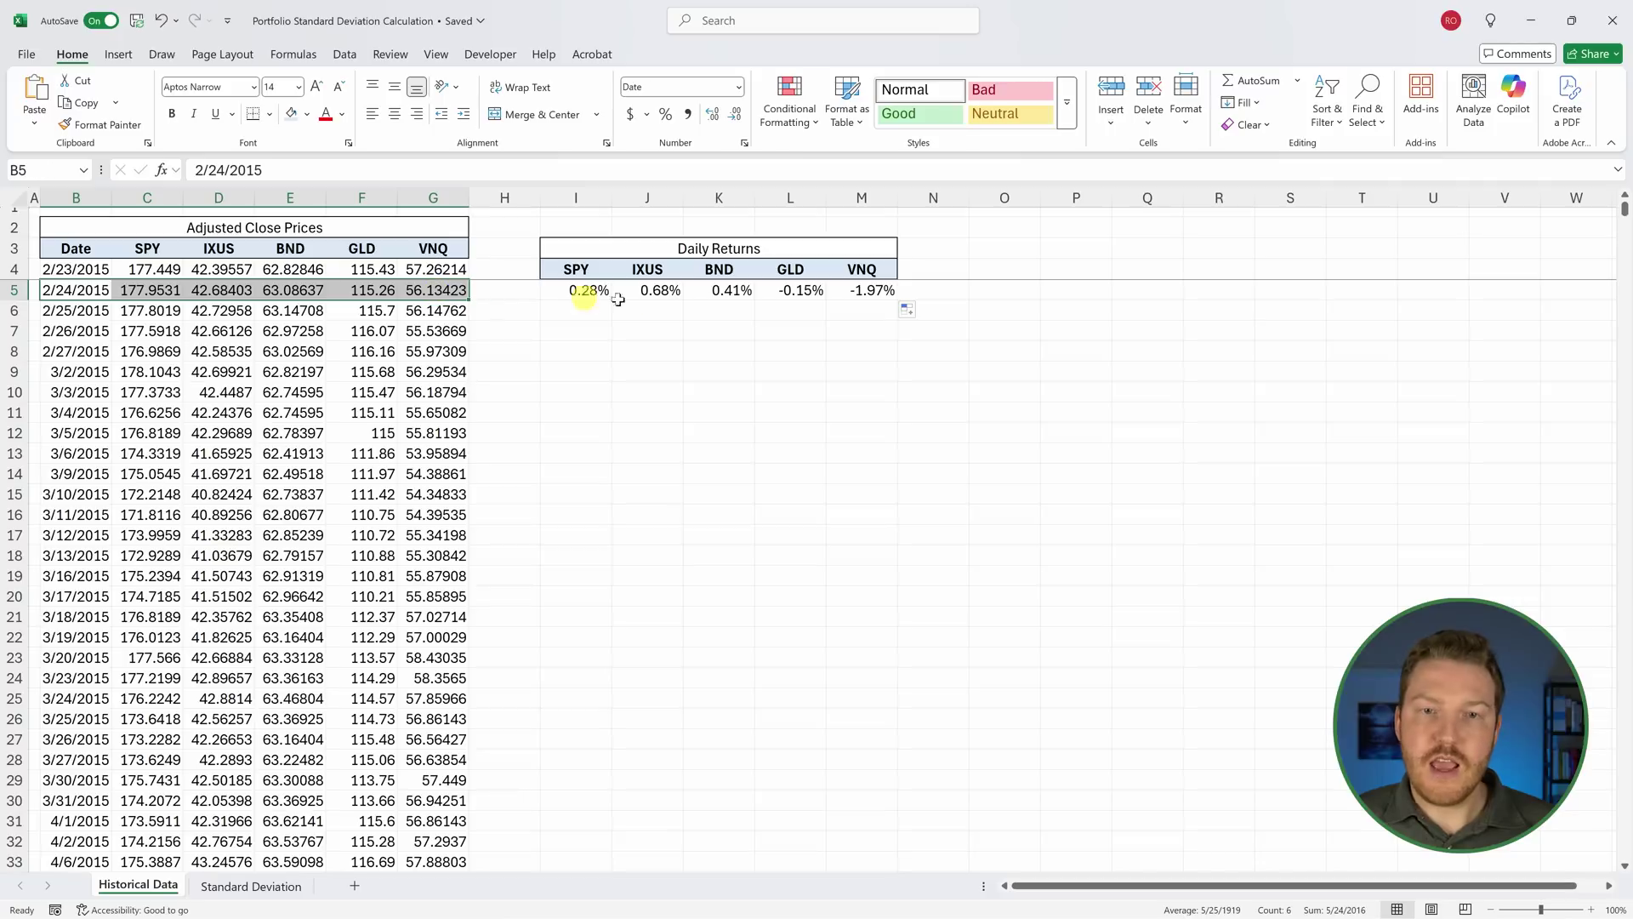
{"action": "left_click_drag", "start_coordinate": [577, 290], "coordinate": [849, 289]}
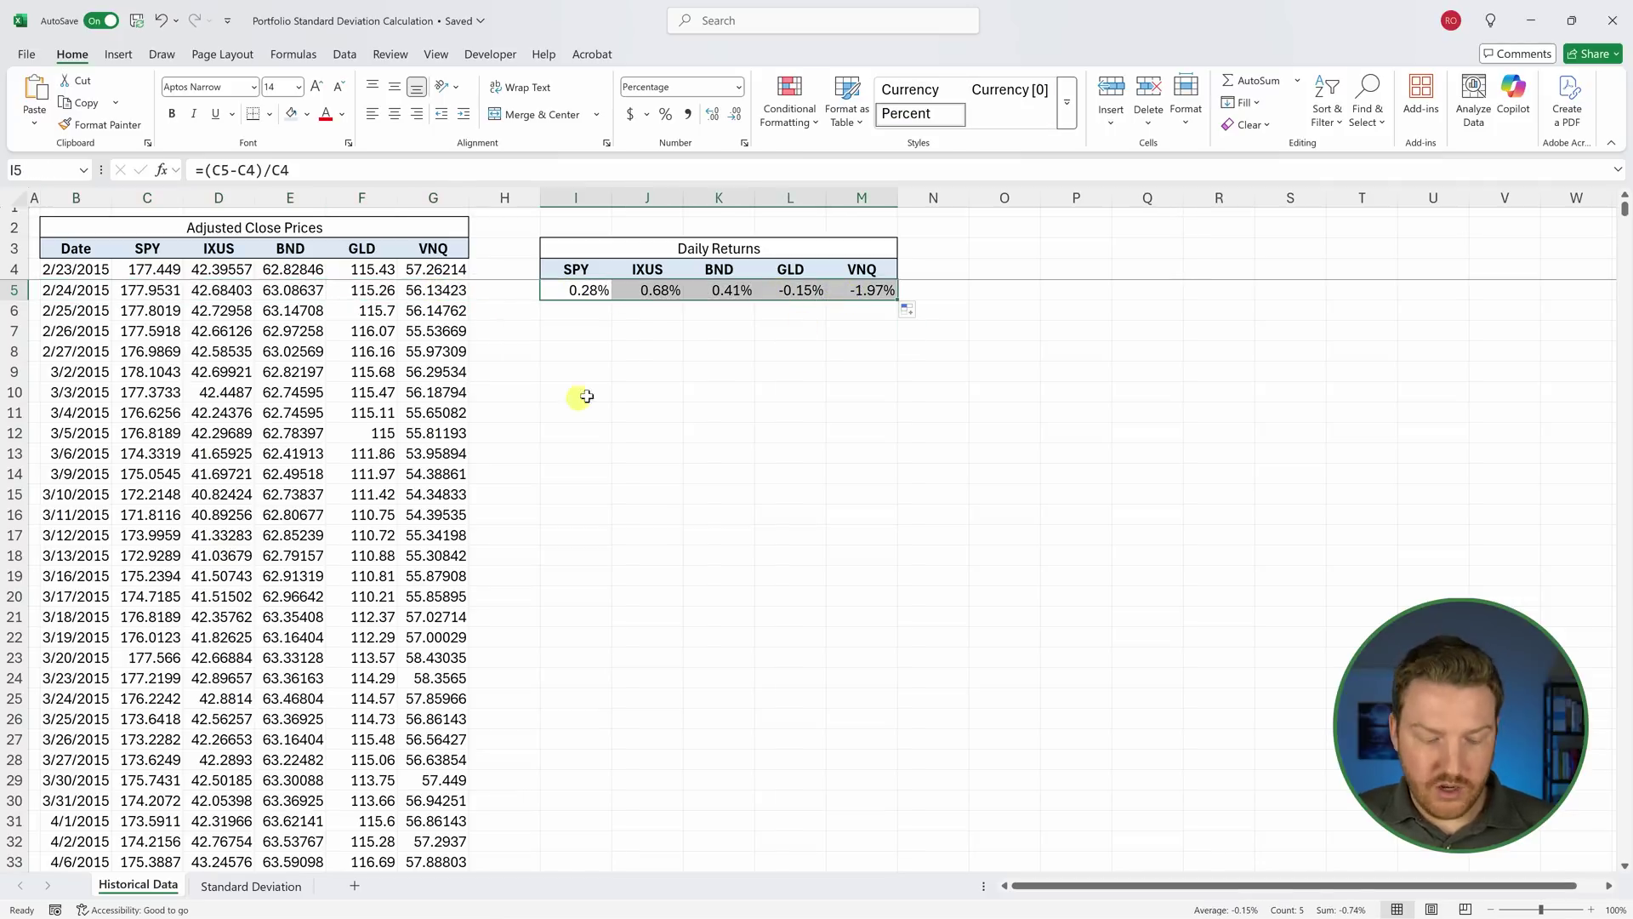
{"action": "key", "text": "ctrl+c"}
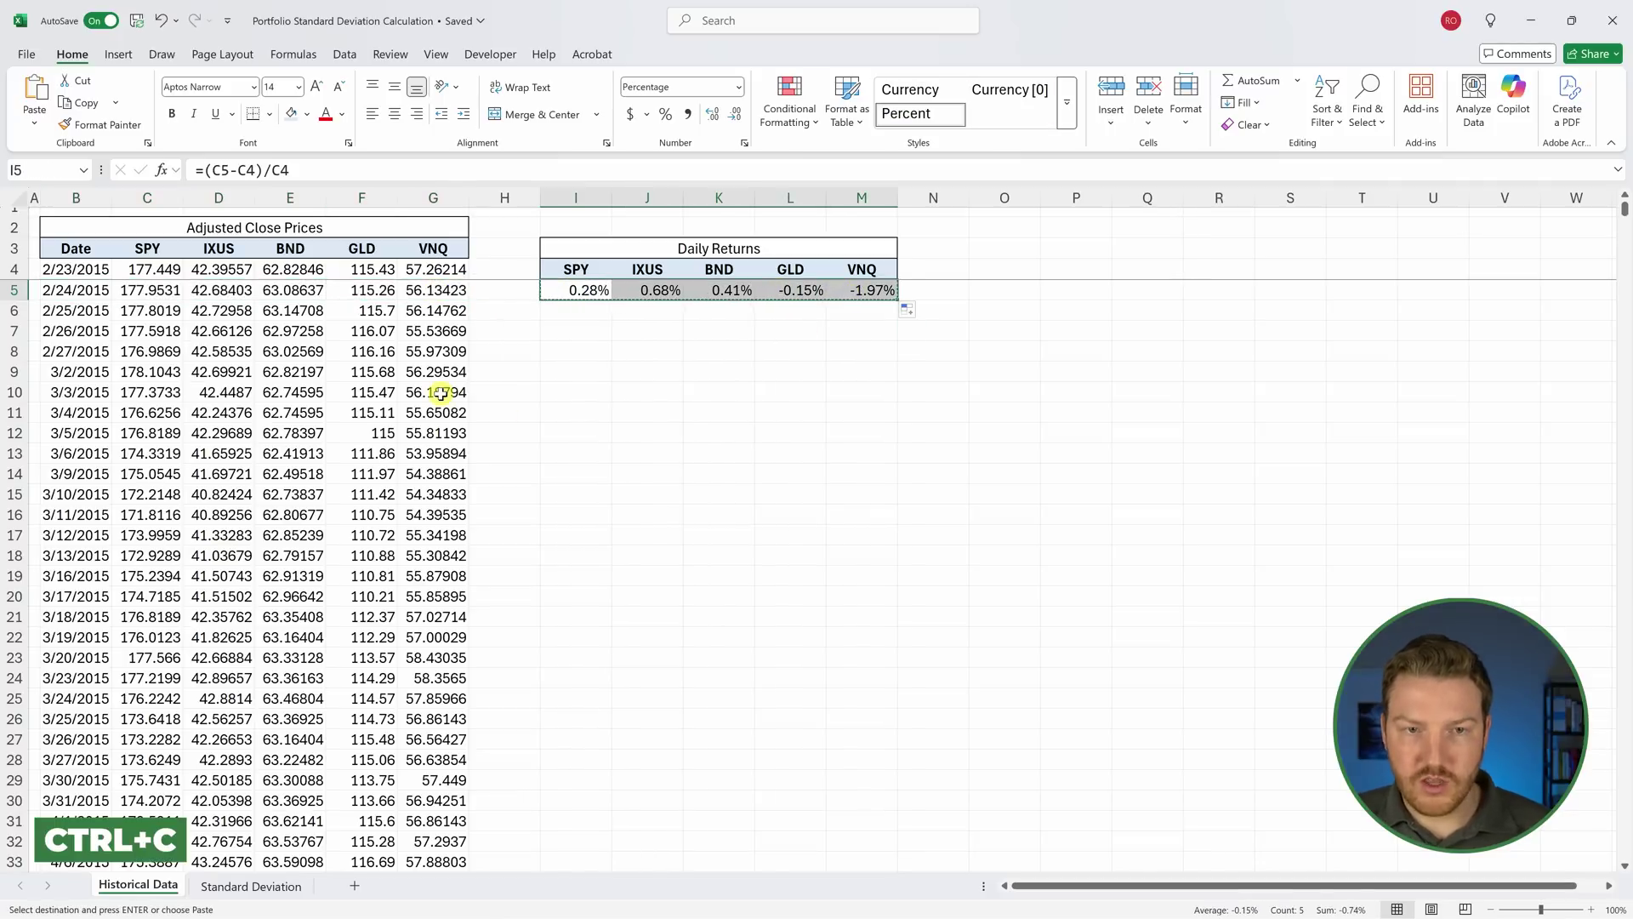
Paste the return formulas into I5:M2517, down to the last price row
{"action": "key", "text": "Left"}
{"action": "key", "text": "Left"}
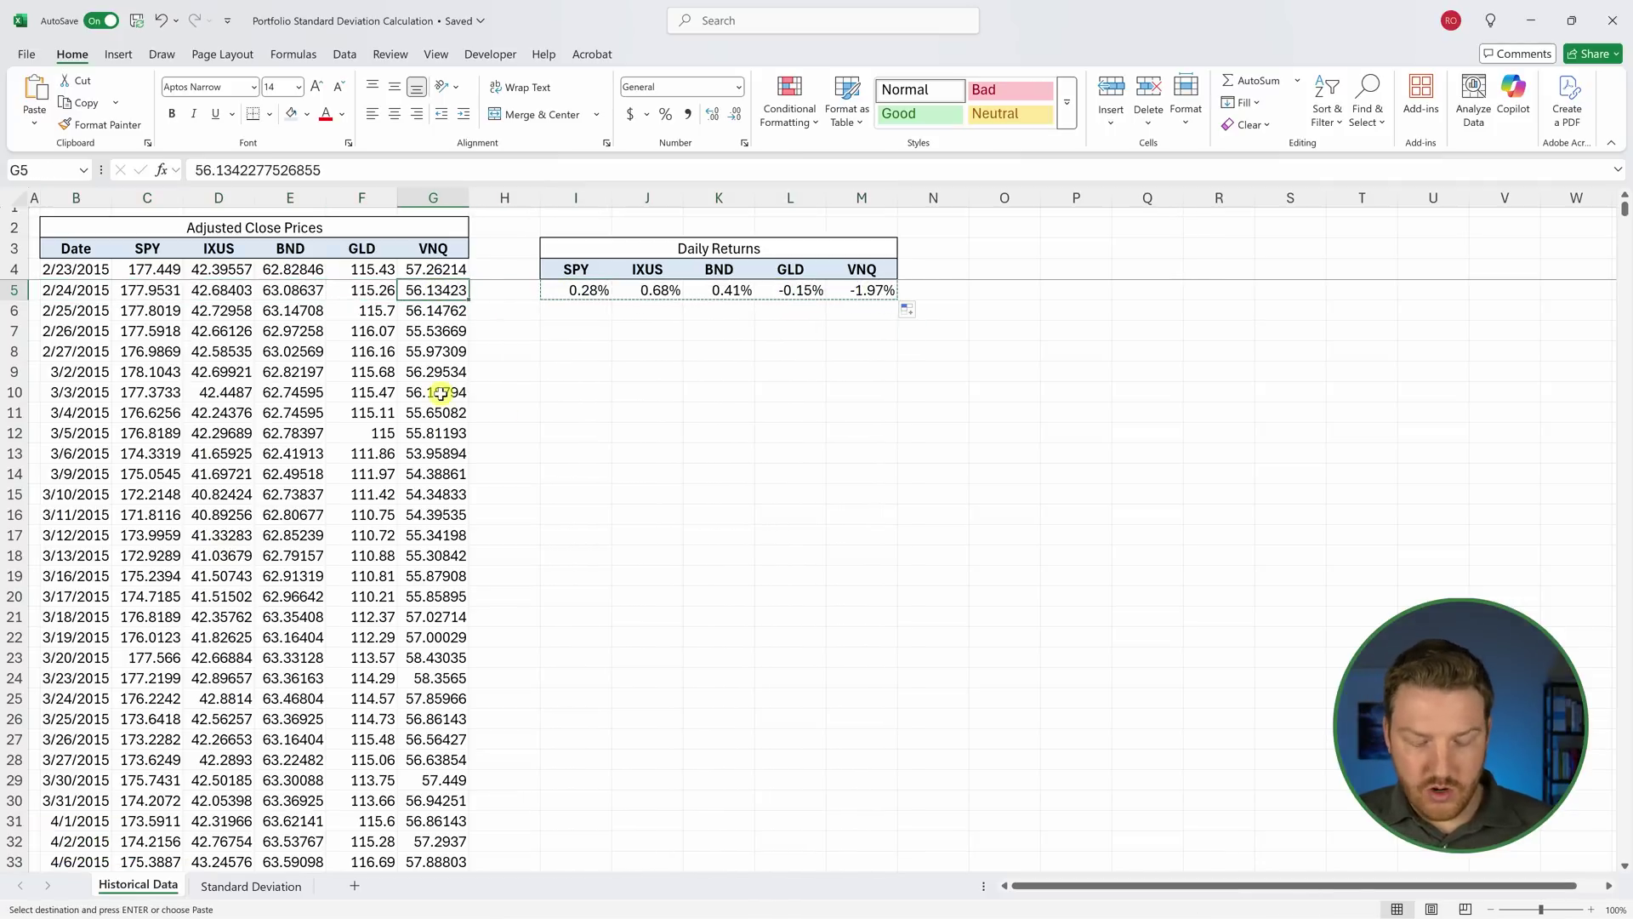
{"action": "key", "text": "ctrl+Down"}
{"action": "key", "text": "Right"}
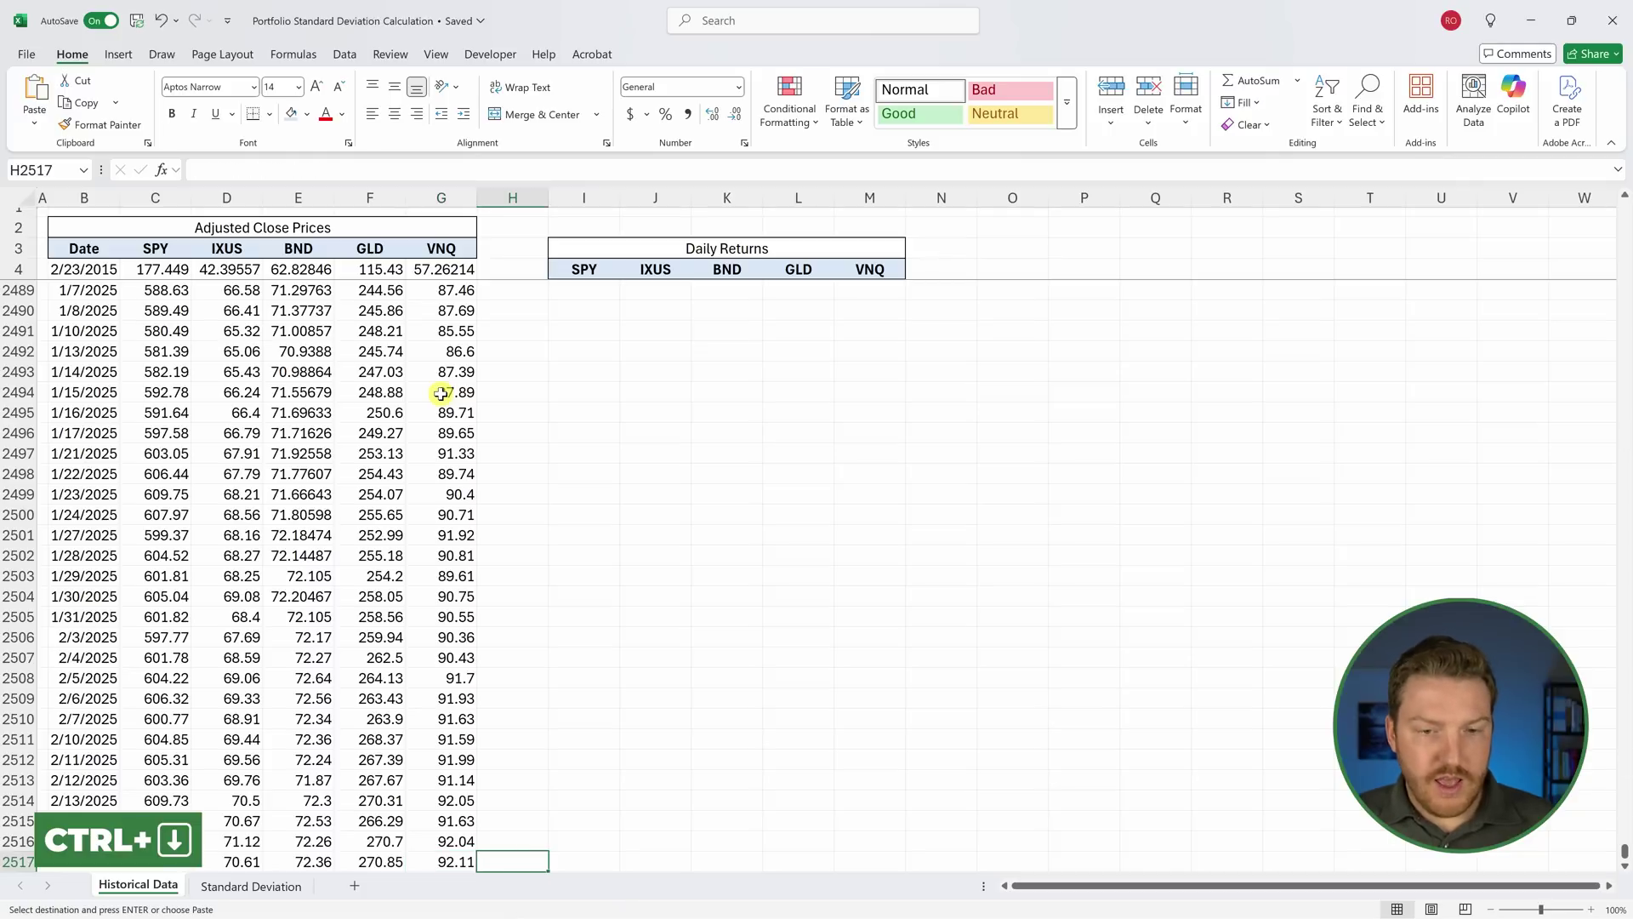
{"action": "key", "text": "Right"}
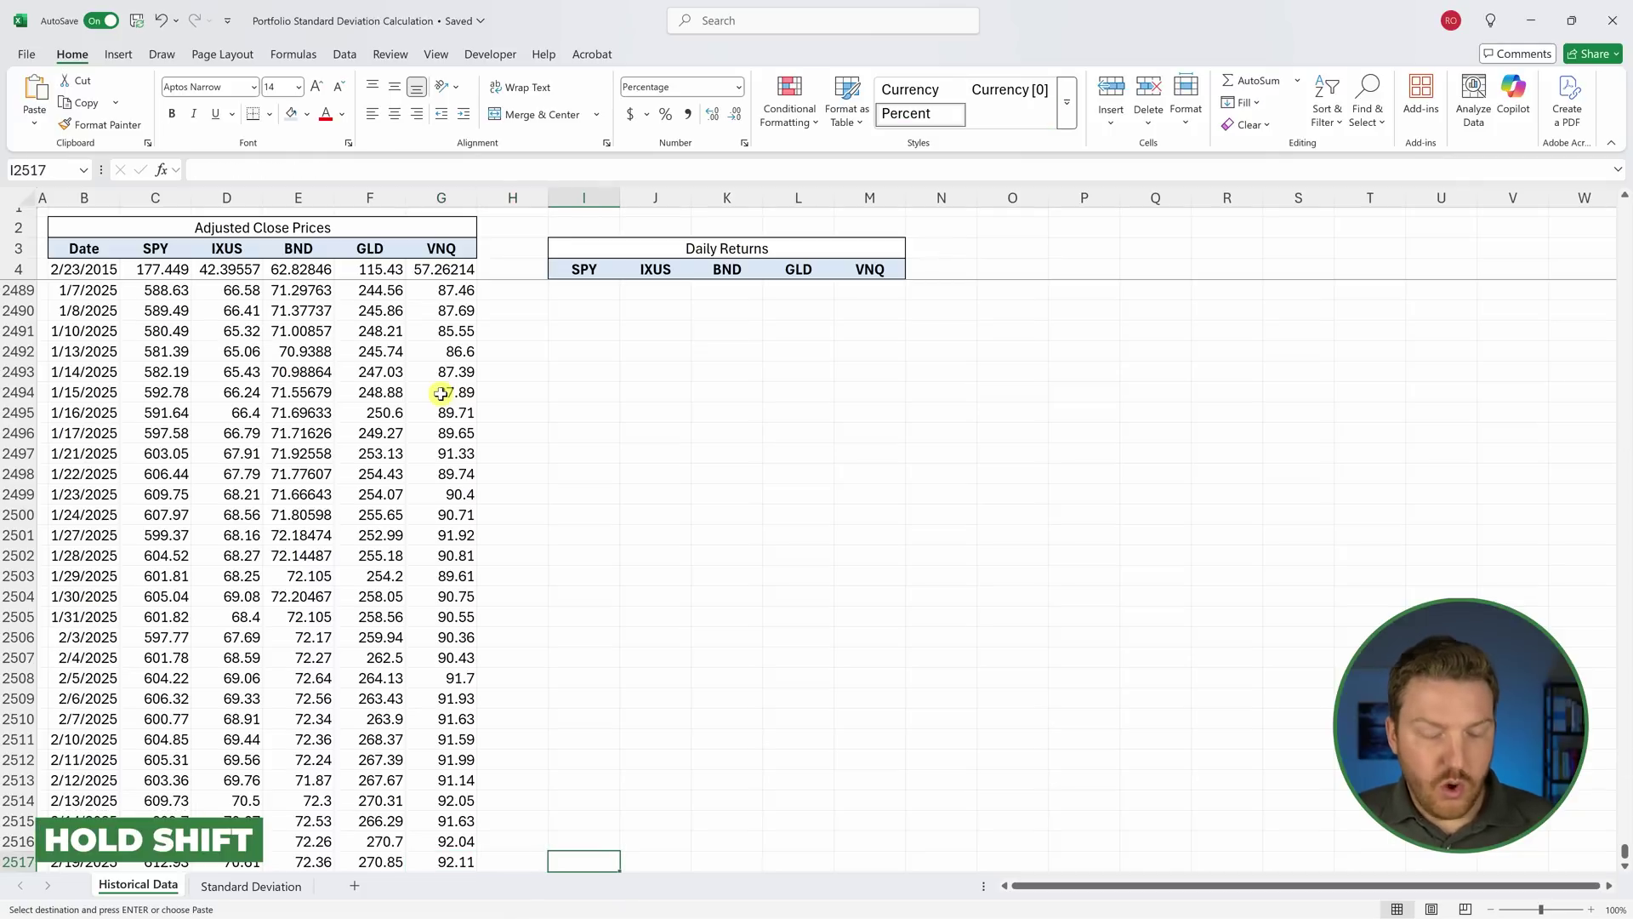
{"action": "key", "text": "shift+Right"}
{"action": "key", "text": "shift+Right"}
{"action": "key", "text": "shift+Right"}
{"action": "key", "text": "shift+Right"}
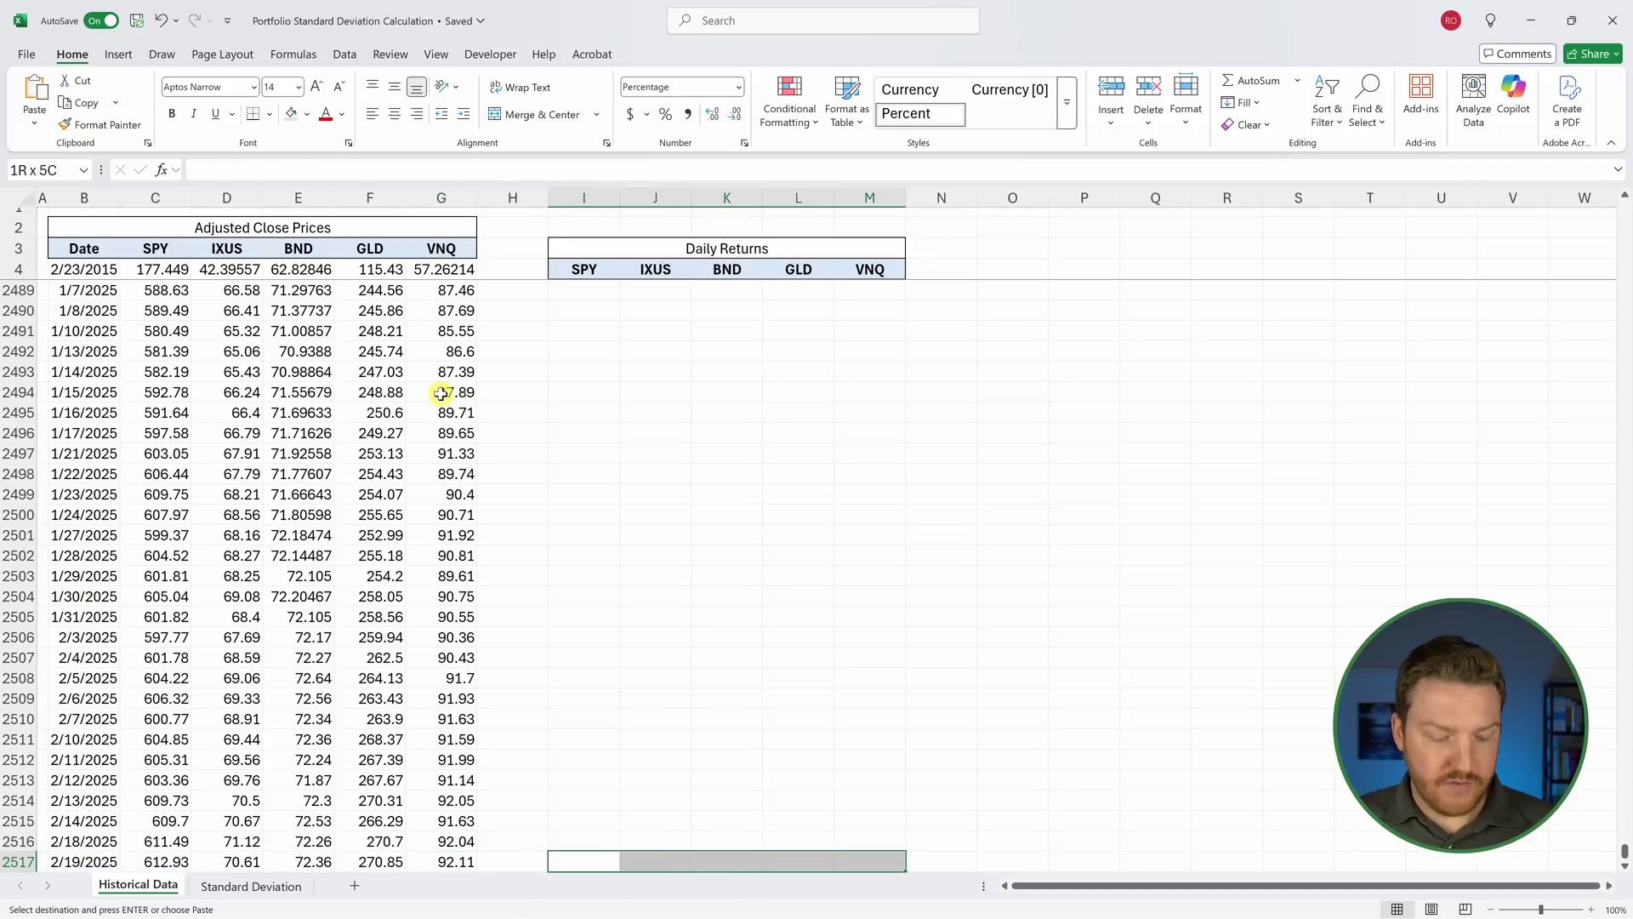
{"action": "key", "text": "ctrl+shift+Up"}
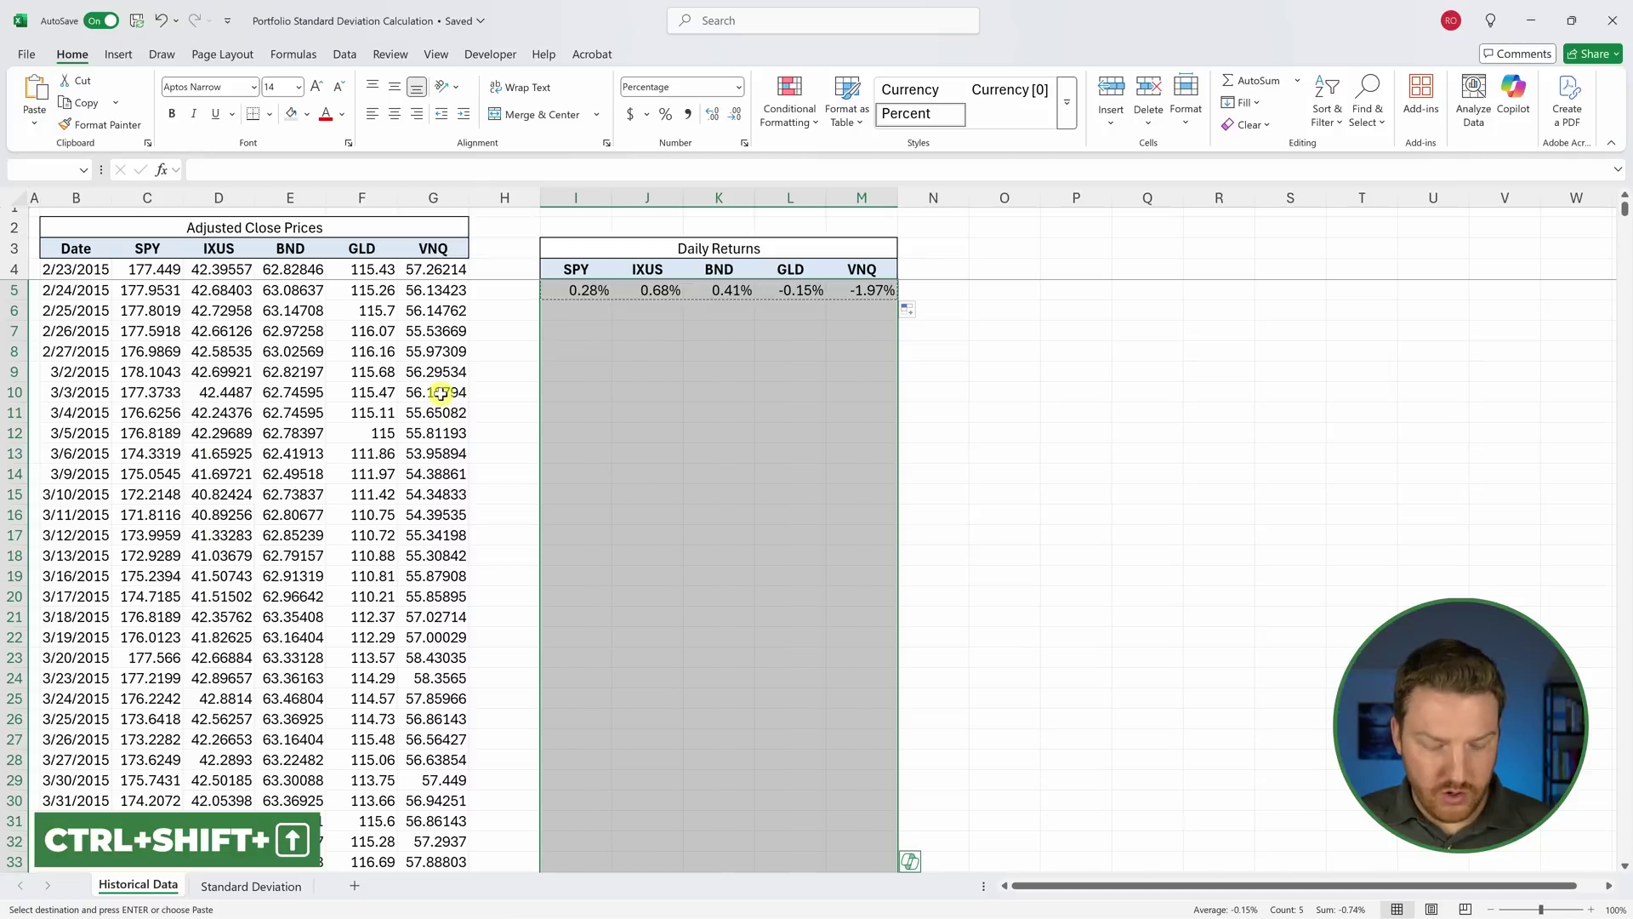
{"action": "key", "text": "ctrl+v"}
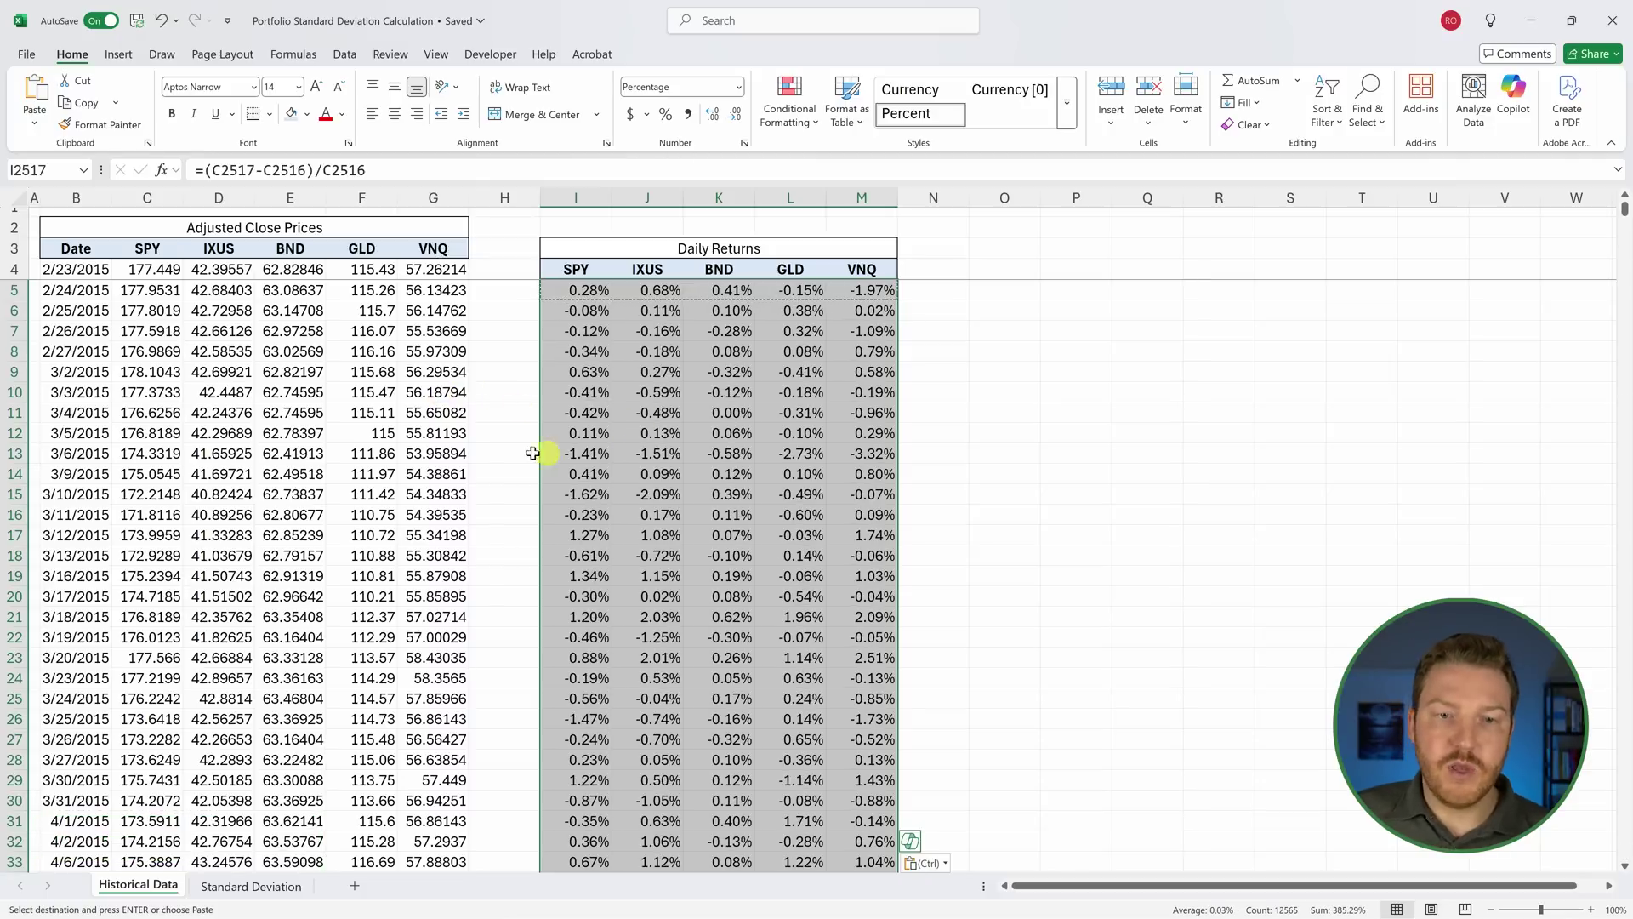
Check the pasted return formulas, such as K8, in the Daily Returns table
{"action": "scroll", "coordinate": [646, 438], "scroll_direction": "down", "scroll_amount": 5}
{"action": "scroll", "coordinate": [624, 441], "scroll_direction": "up", "scroll_amount": 5}
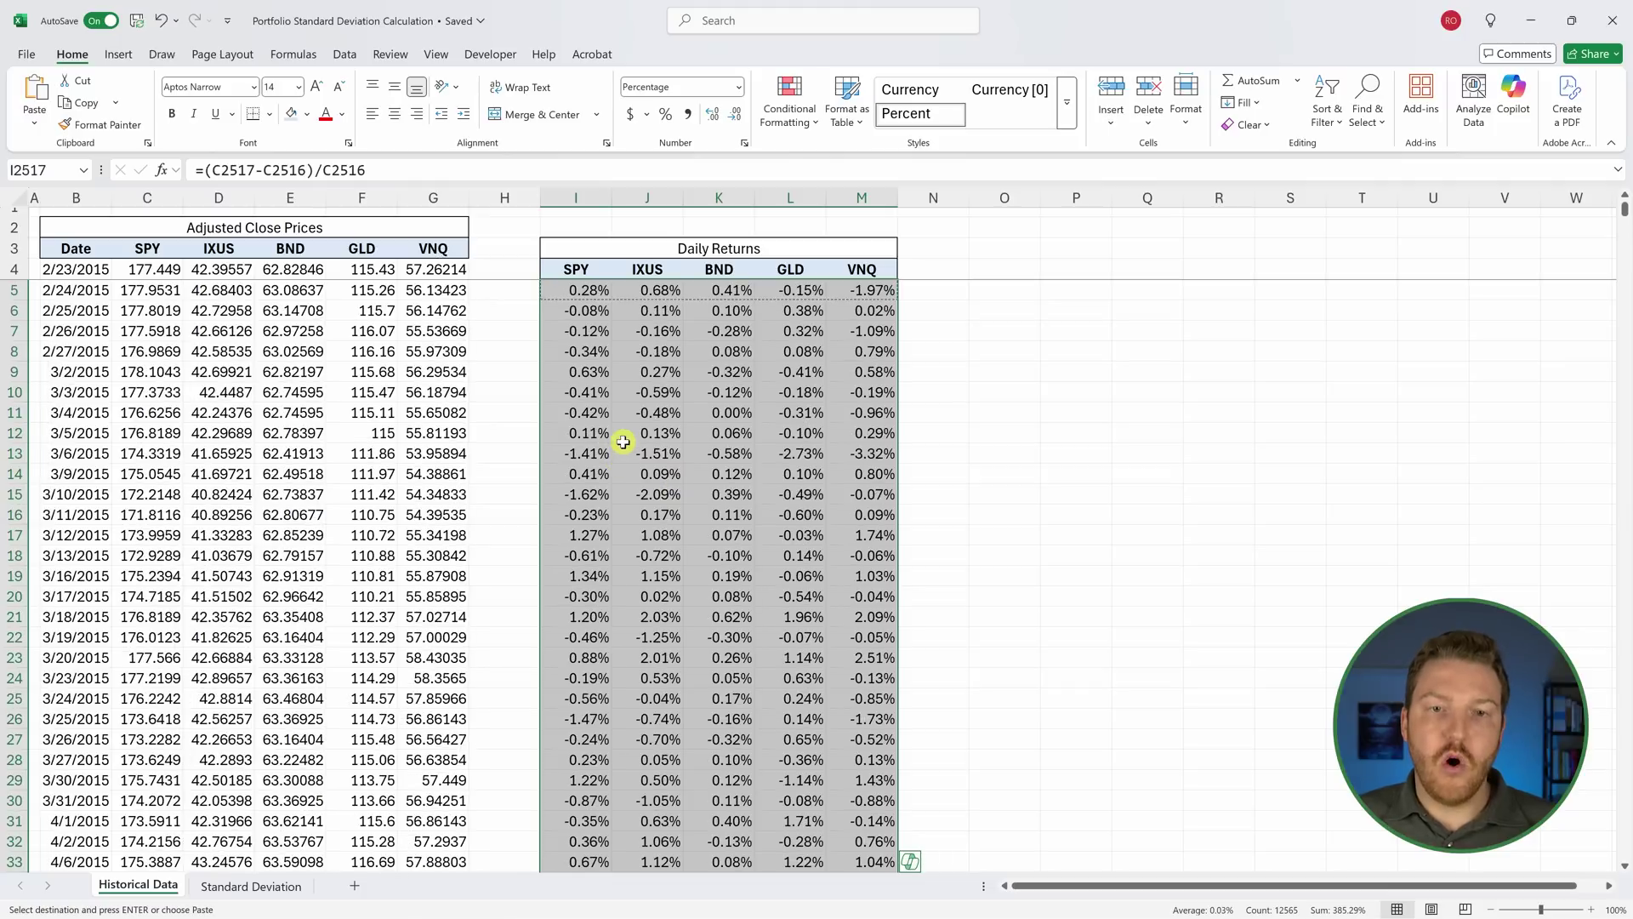
{"action": "left_click", "coordinate": [732, 350]}
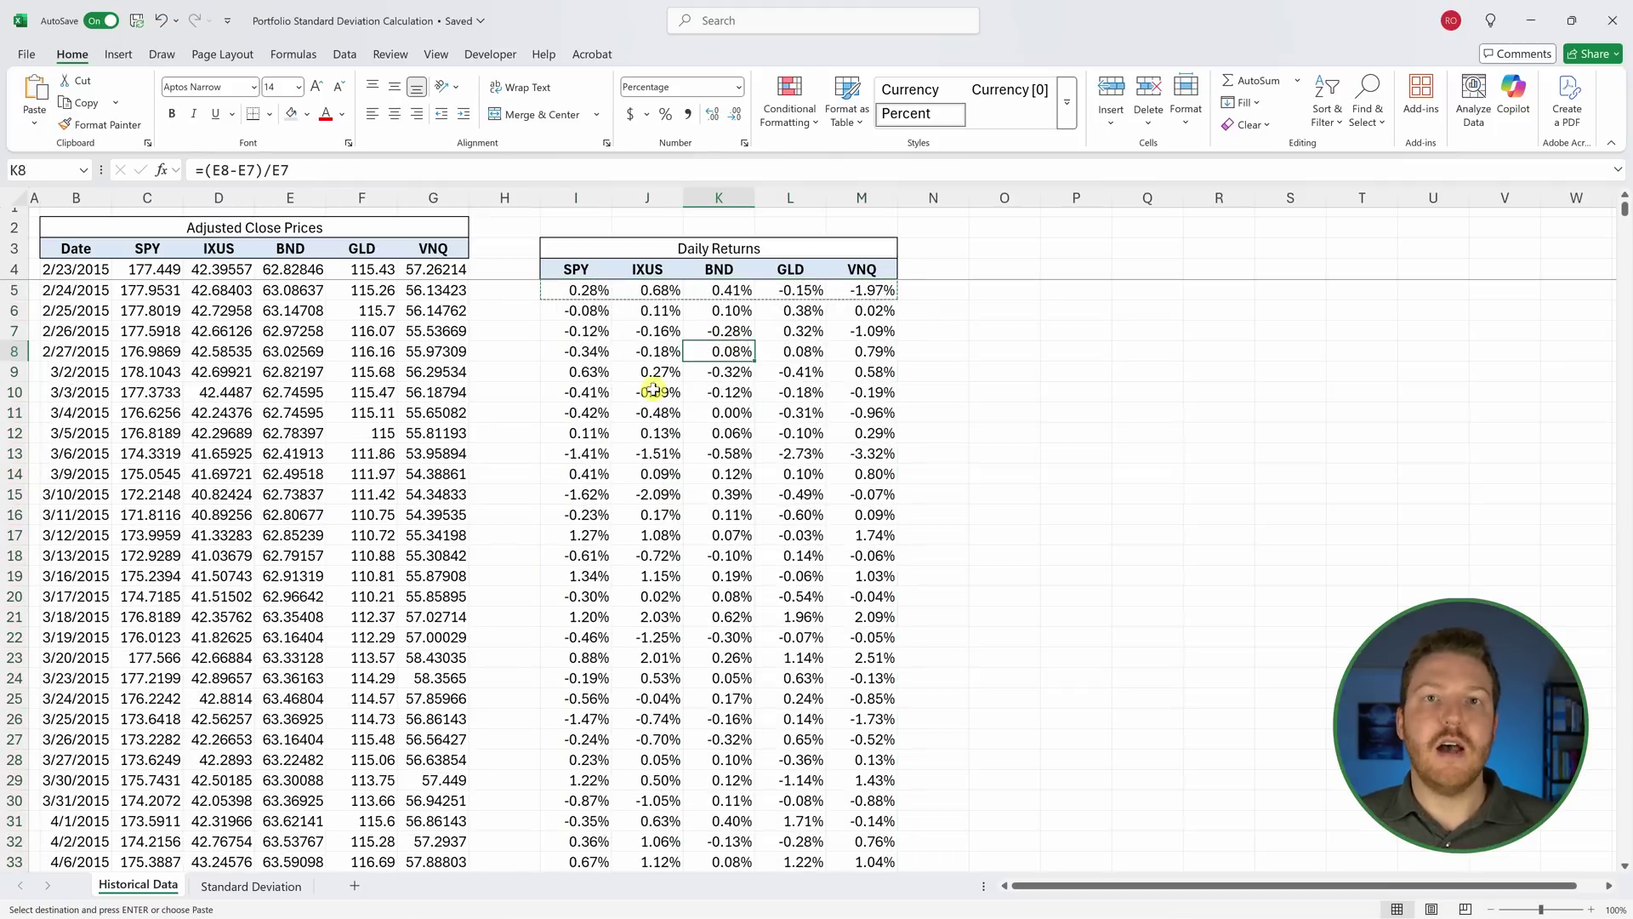
{"action": "left_click_drag", "start_coordinate": [595, 249], "coordinate": [819, 672]}
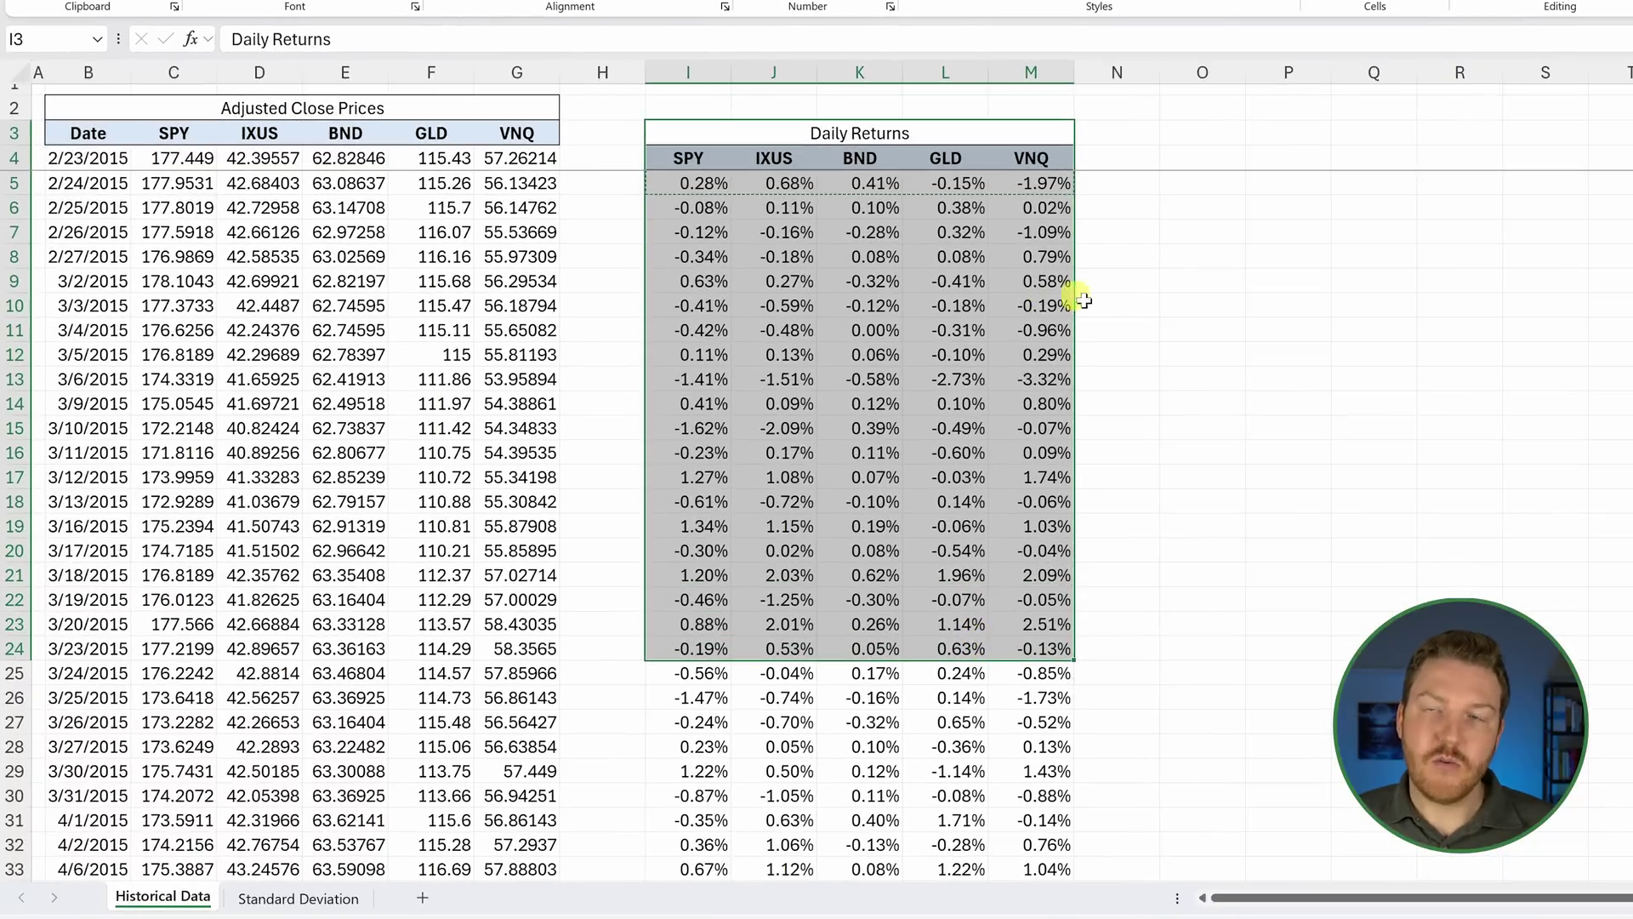
{"action": "left_click", "coordinate": [1110, 327]}
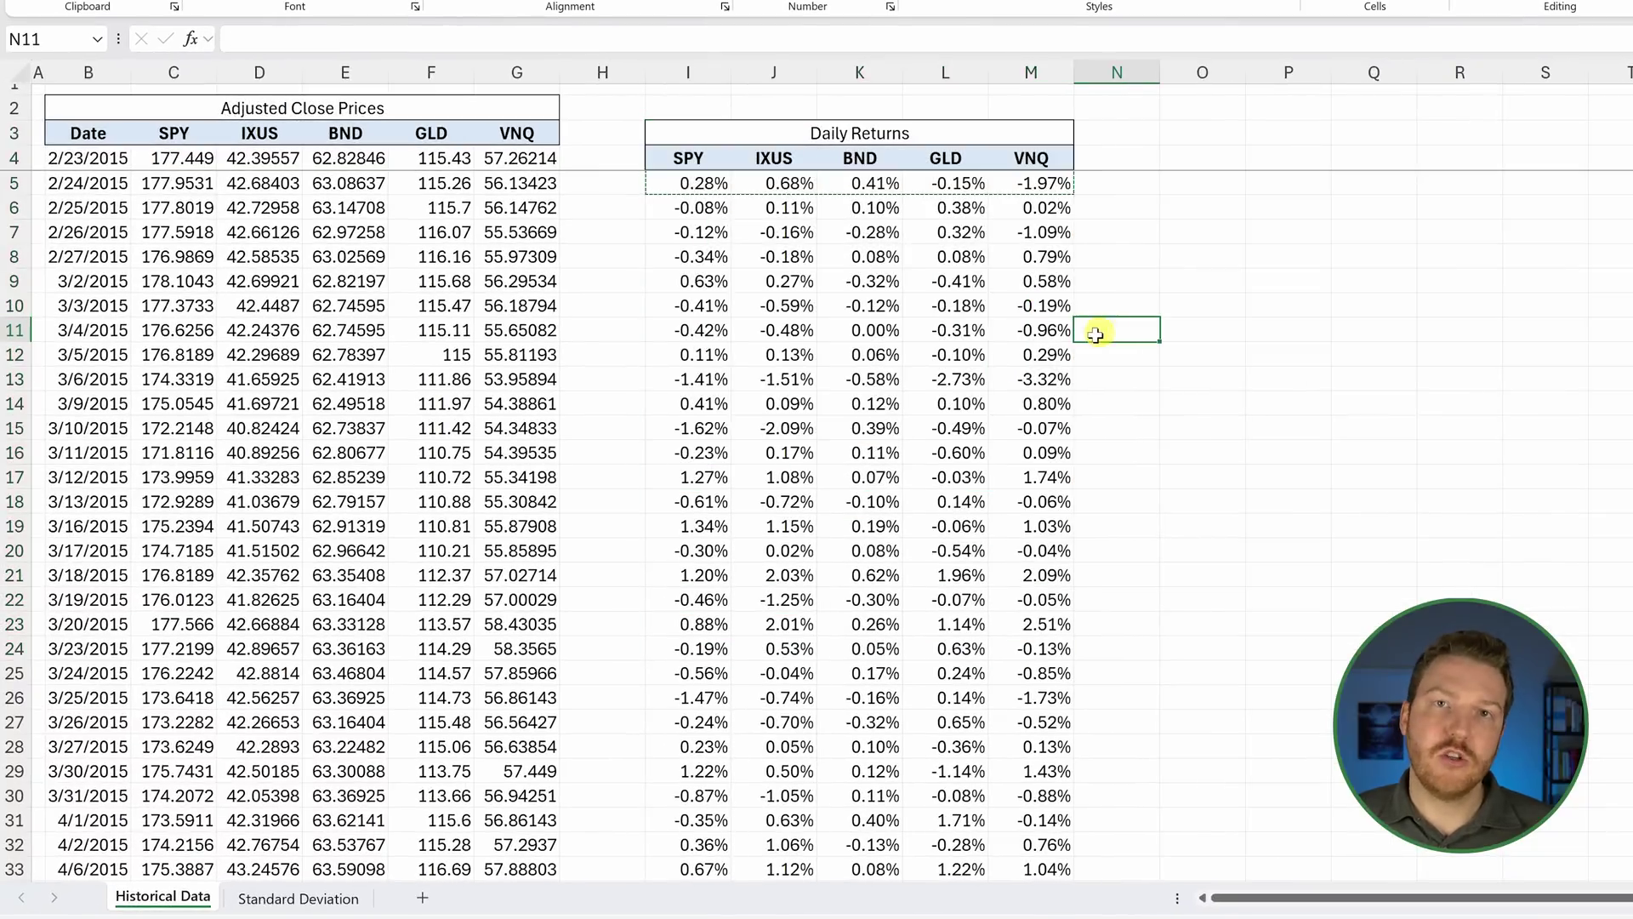
On the Standard Deviation sheet, delete the ticker headers and row labels in B7:G12
{"action": "left_click", "coordinate": [299, 895]}
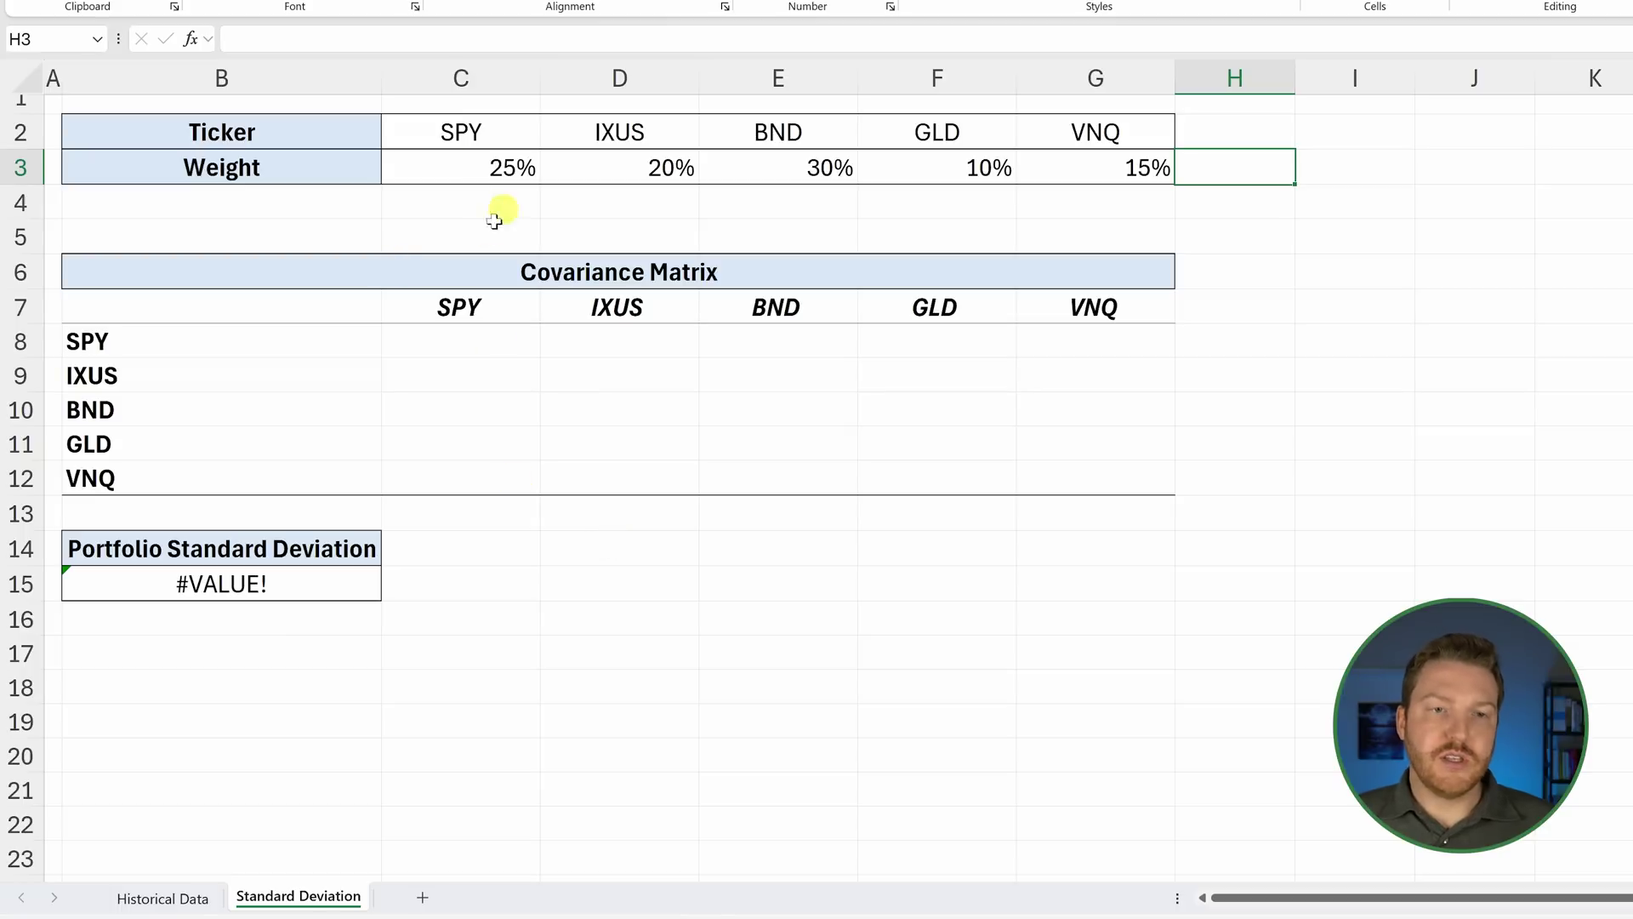
{"action": "left_click_drag", "start_coordinate": [476, 164], "coordinate": [1052, 170]}
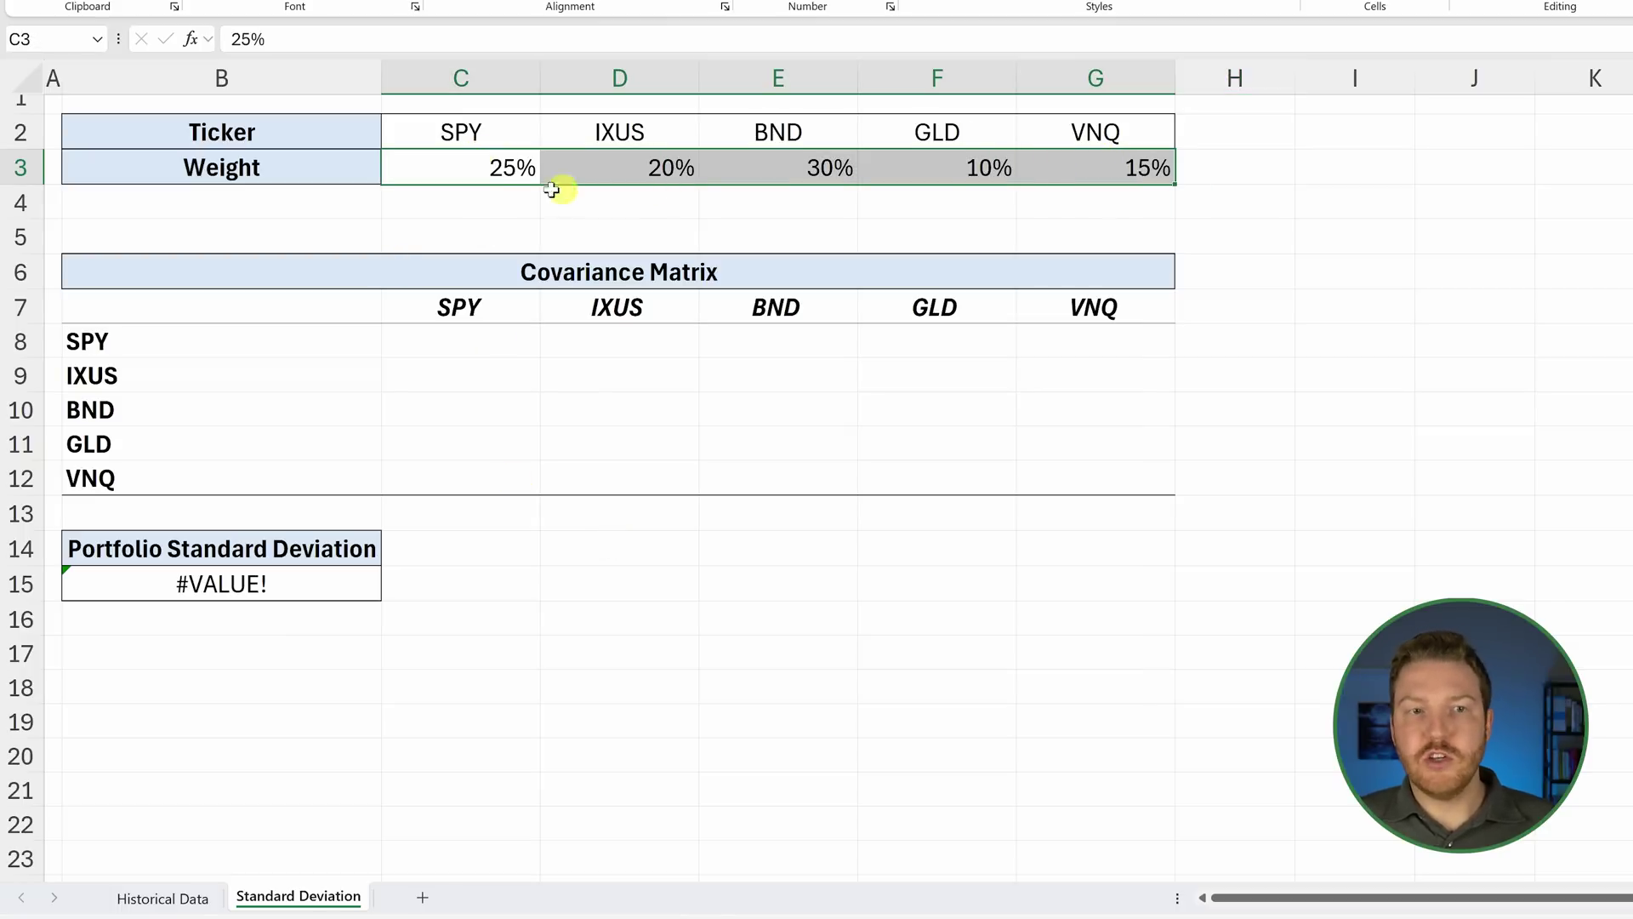
{"action": "key", "text": "ctrl+c"}
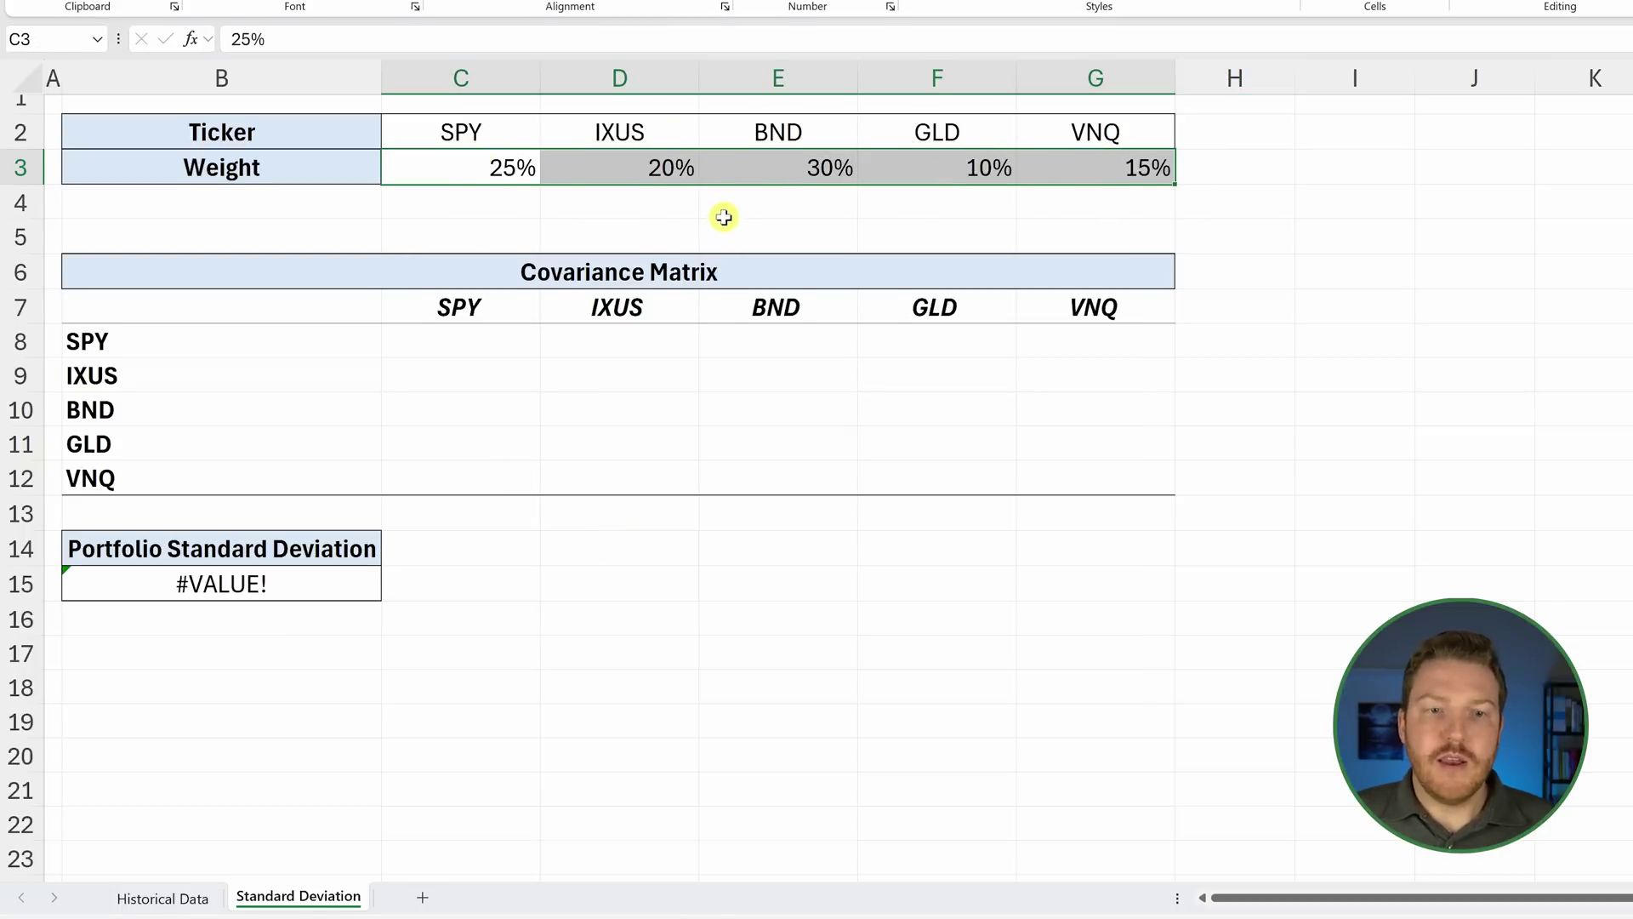
{"action": "left_click", "coordinate": [510, 308]}
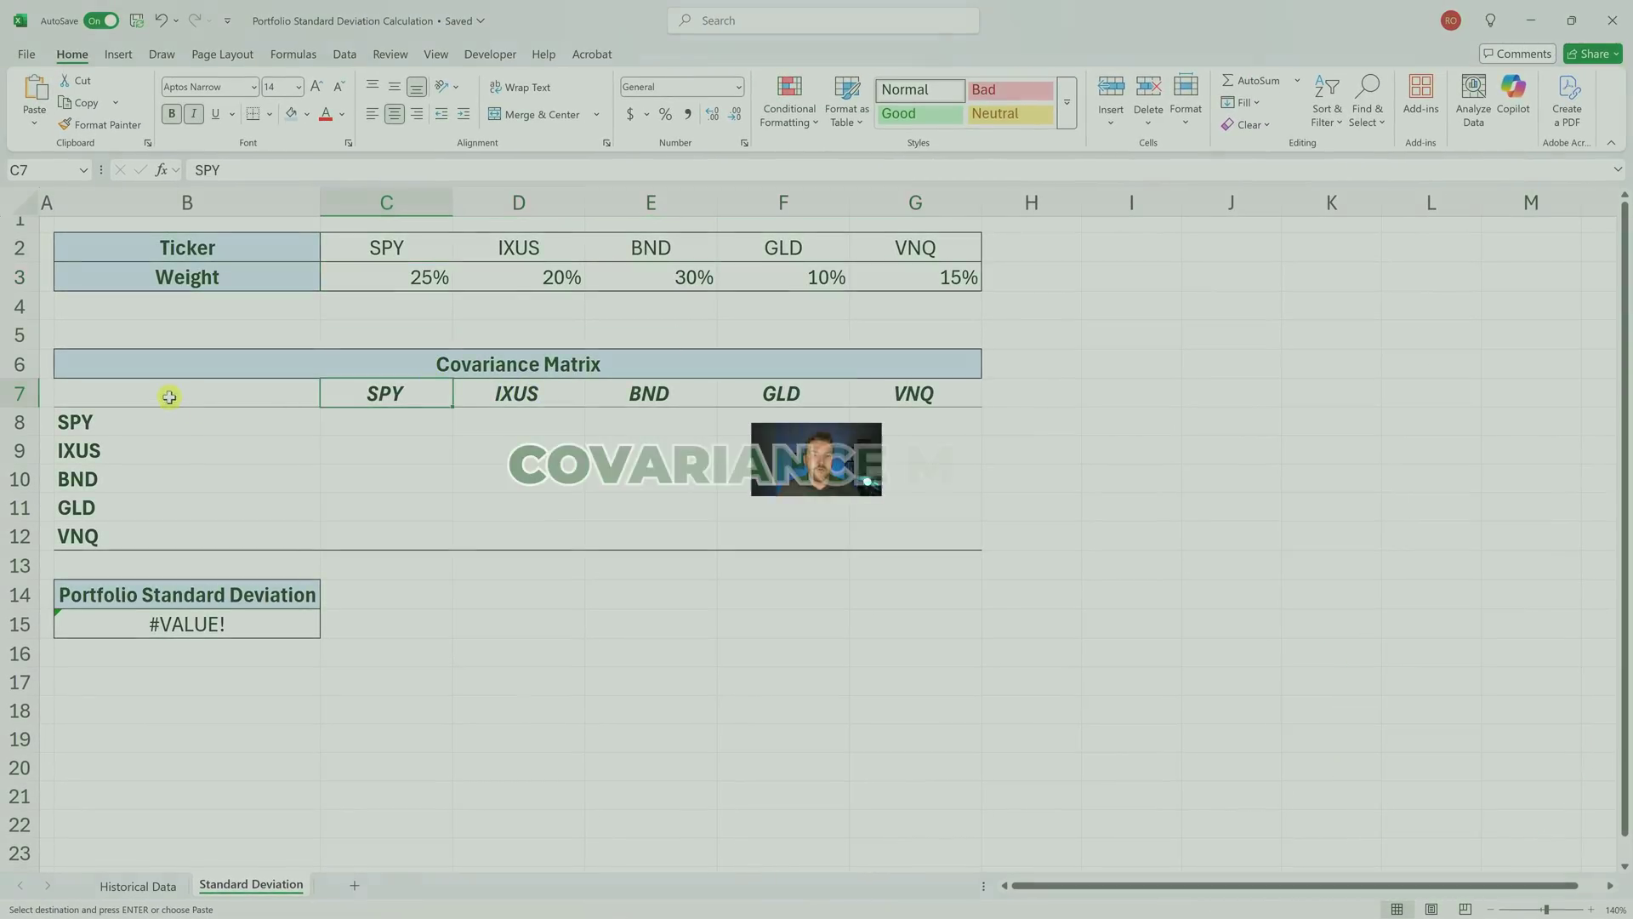
{"action": "left_click_drag", "start_coordinate": [168, 393], "coordinate": [918, 513]}
{"action": "key", "text": "Delete"}
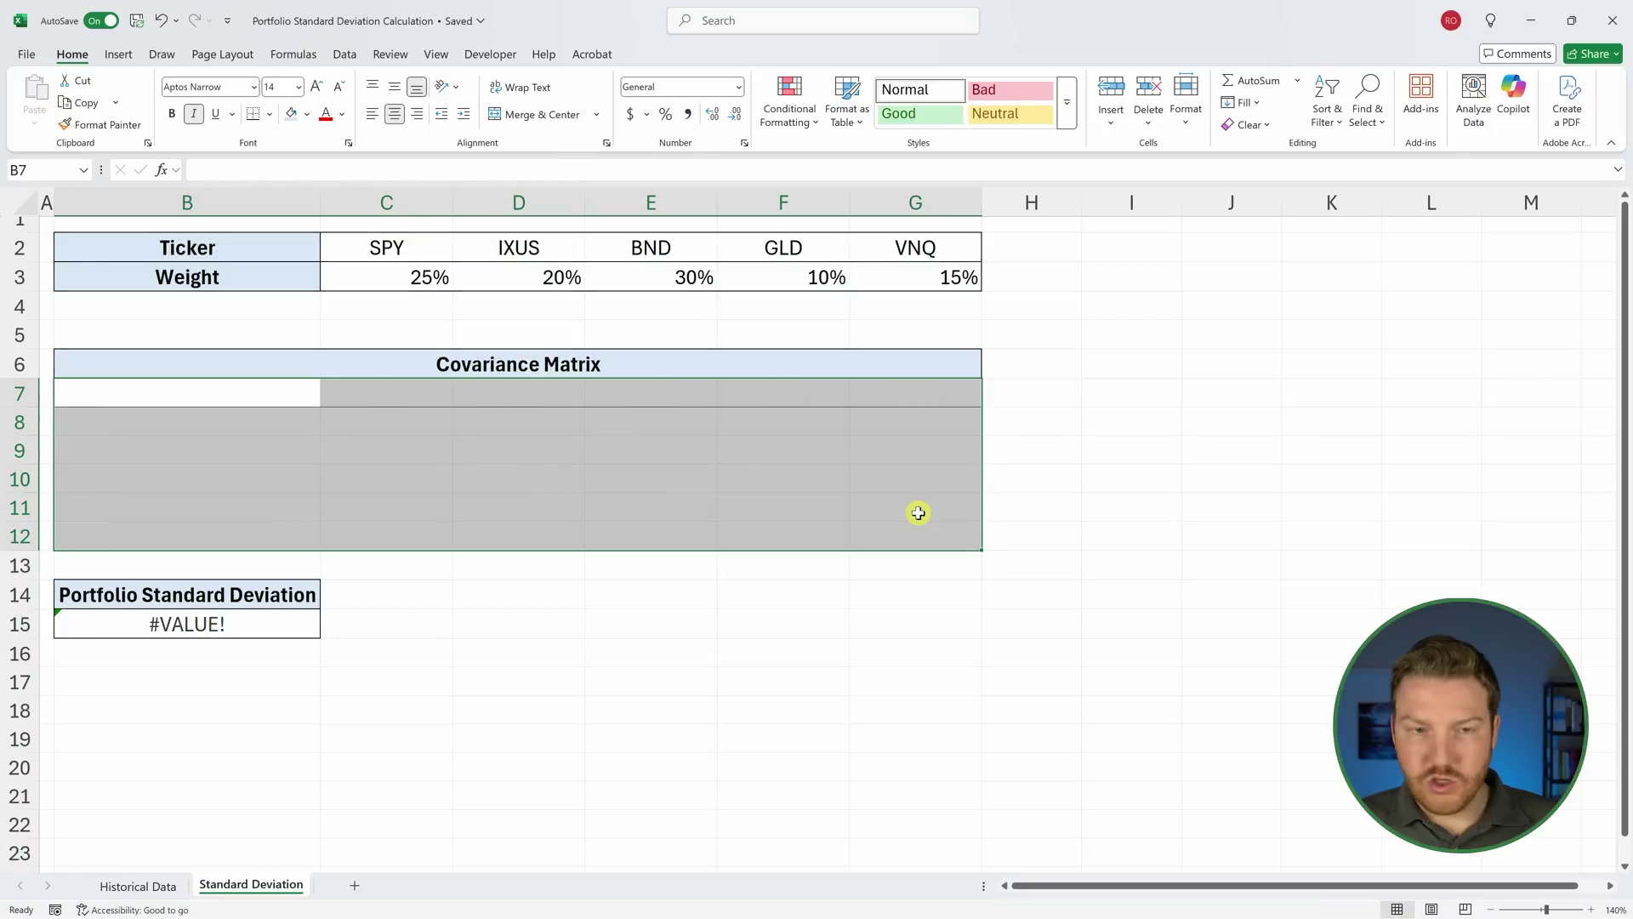
{"action": "left_click", "coordinate": [261, 388]}
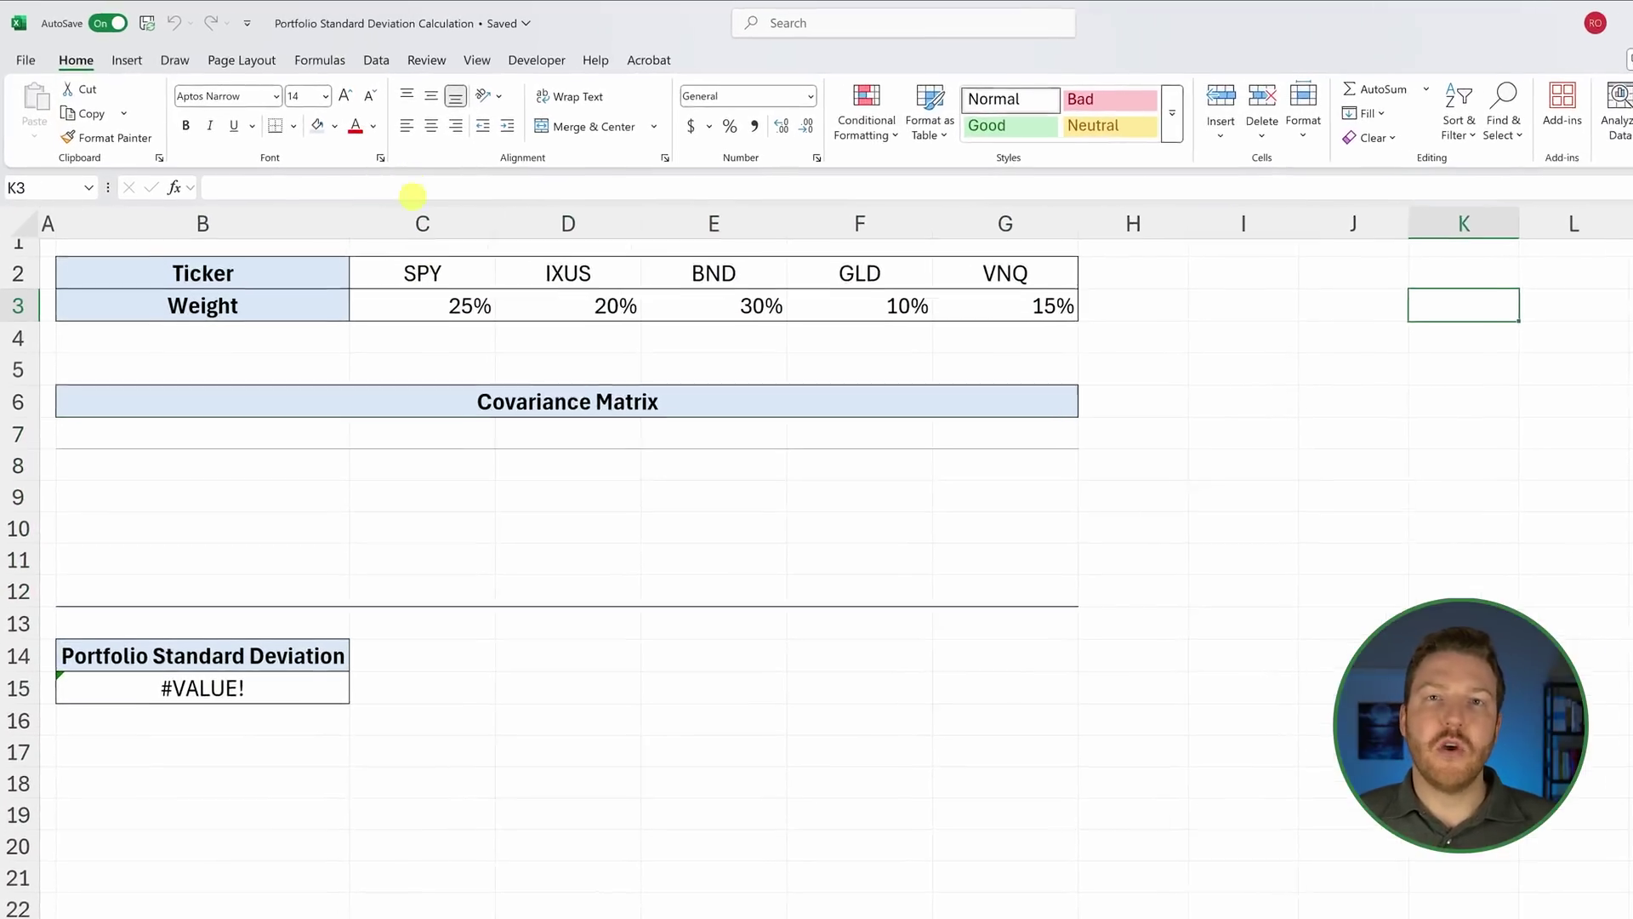
{"action": "left_click", "coordinate": [398, 66]}
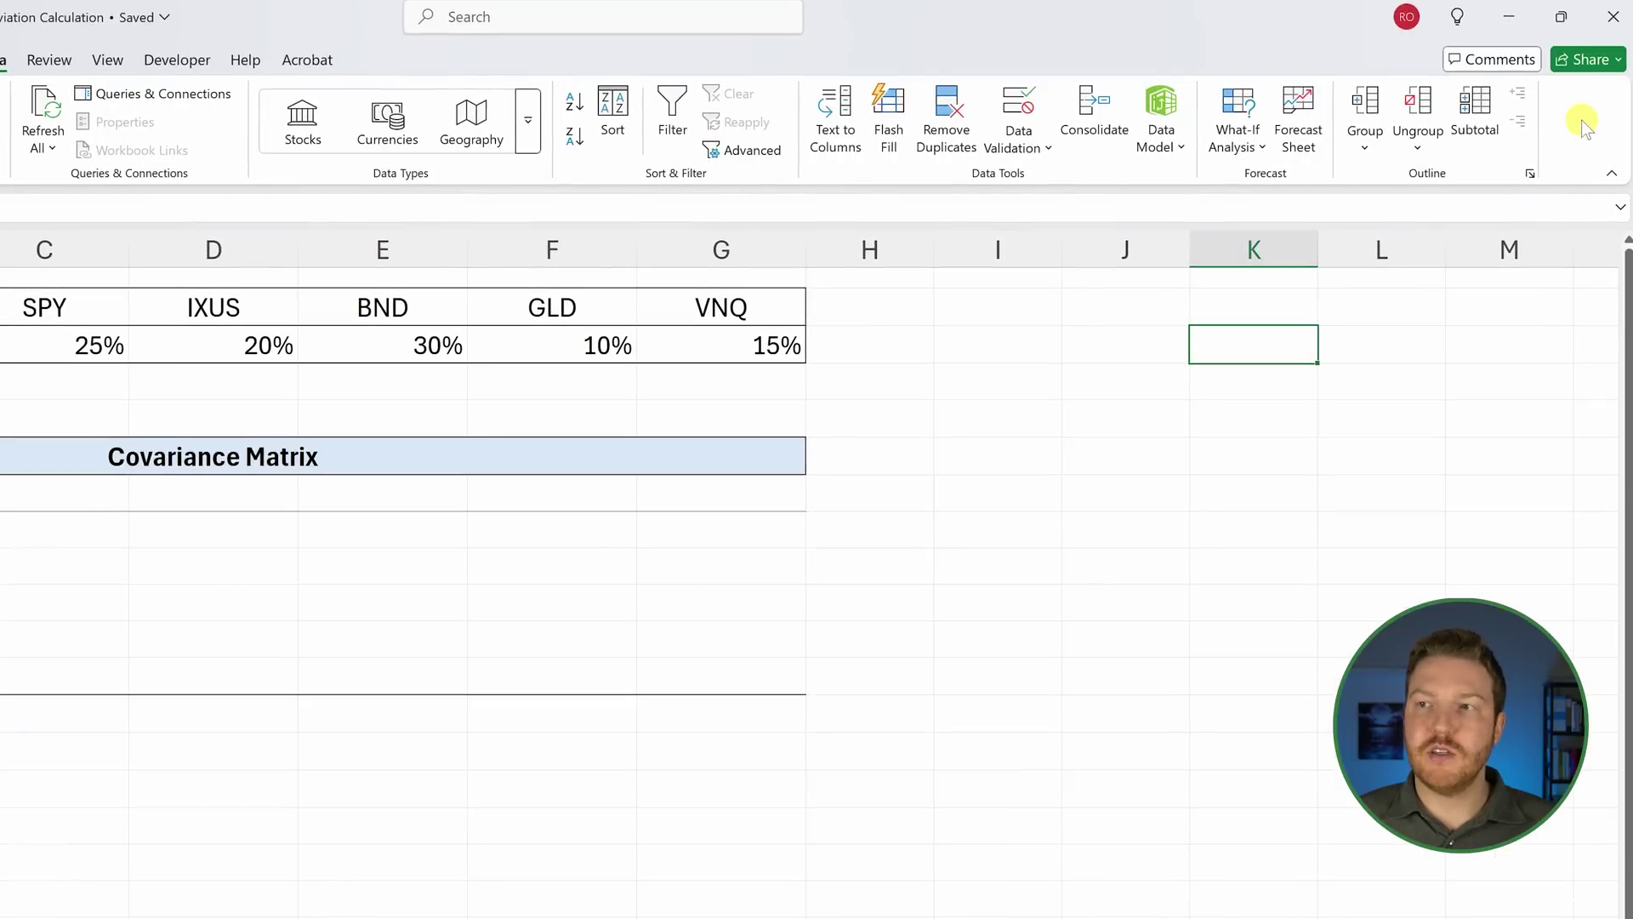
Enable the Analysis ToolPak from Excel Options > Add-ins > Manage Excel Add-ins
{"action": "right_click", "coordinate": [1581, 120]}
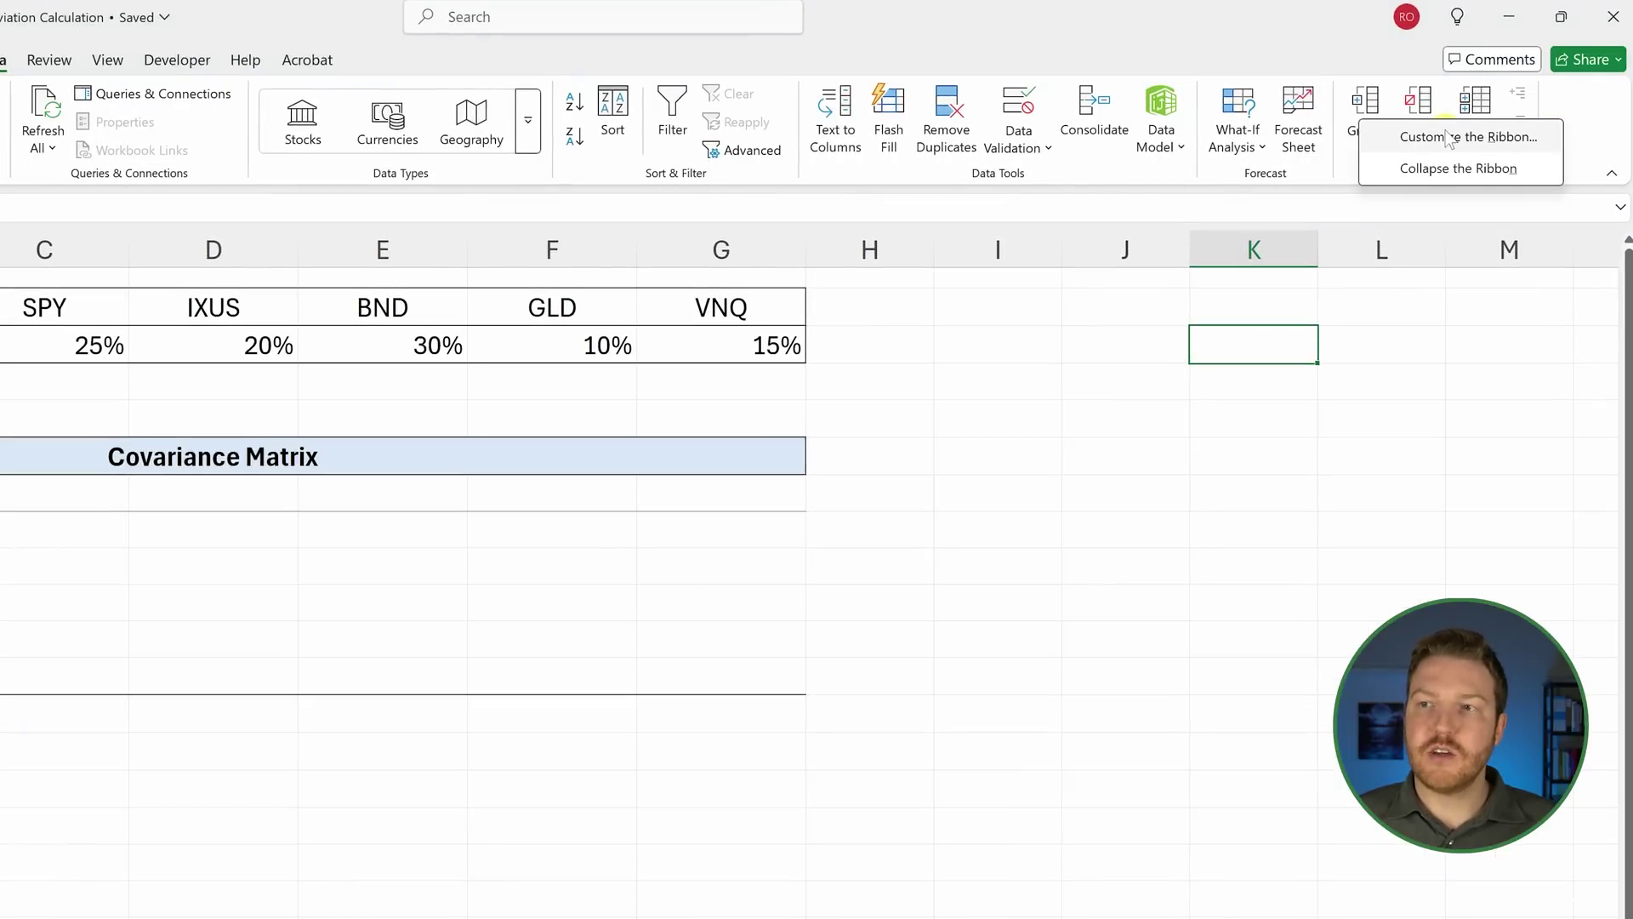
{"action": "left_click", "coordinate": [1497, 137]}
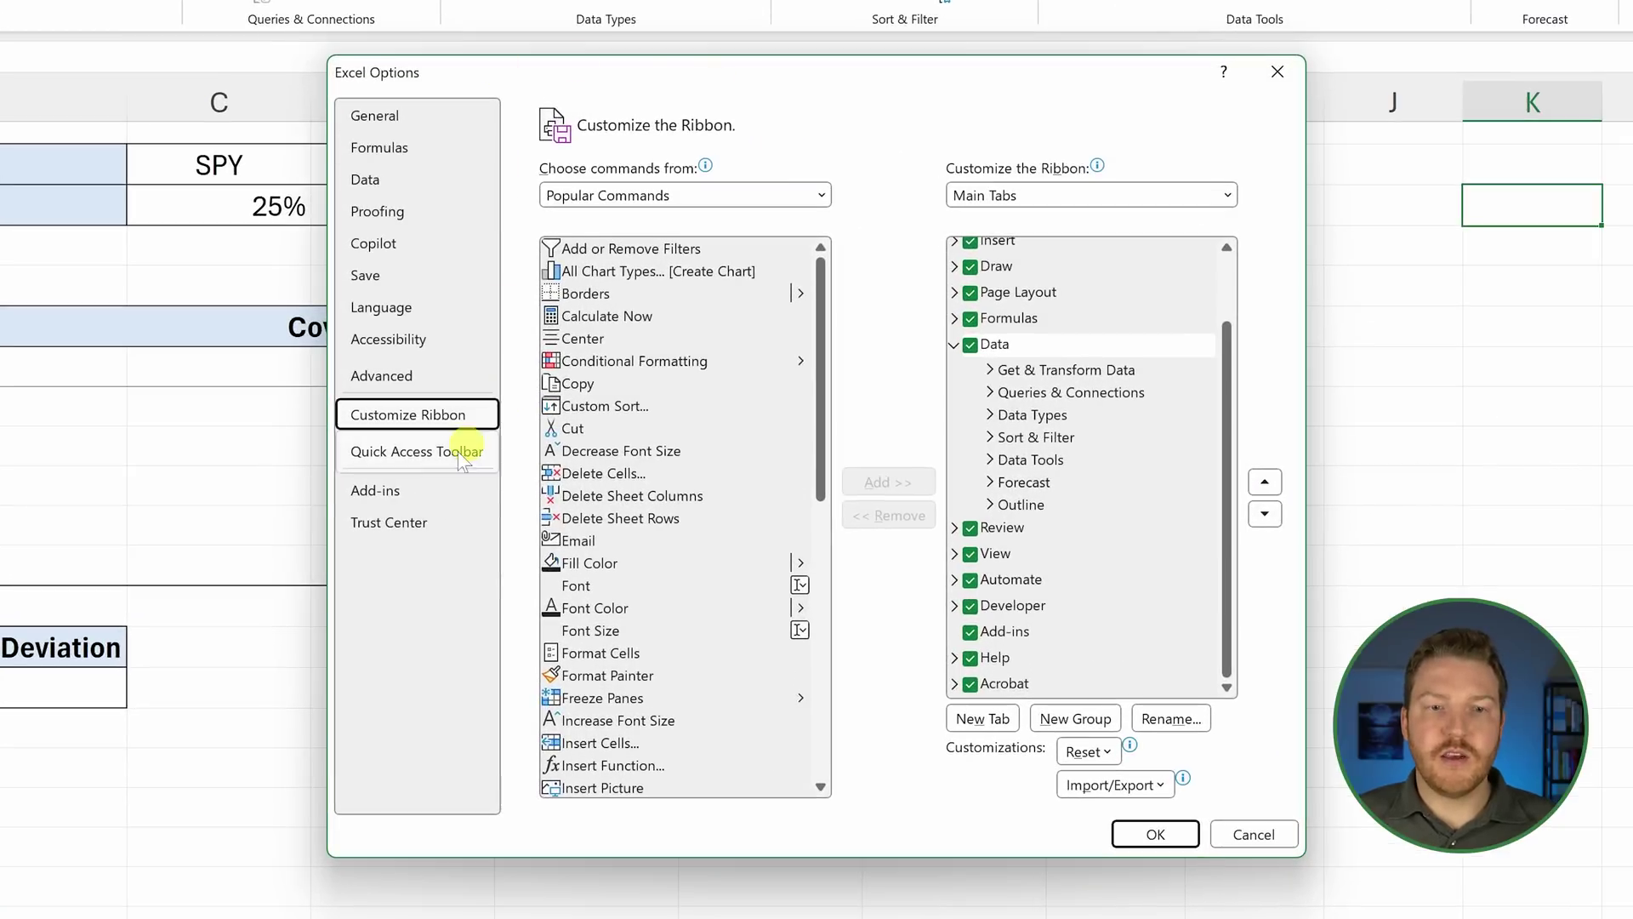
{"action": "left_click", "coordinate": [396, 492]}
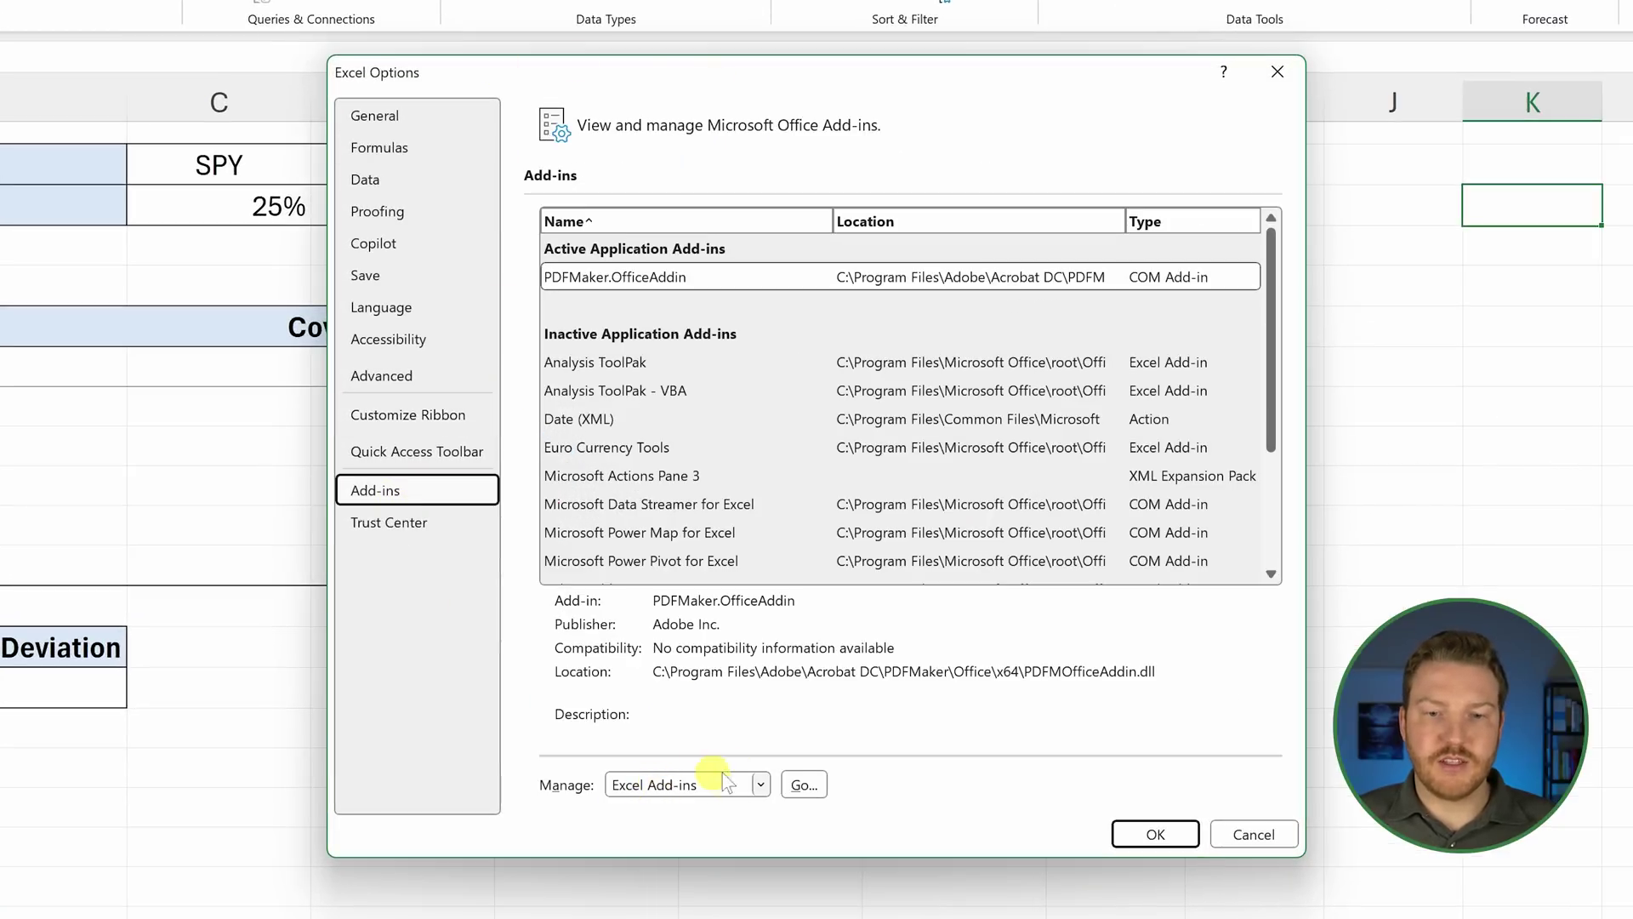
{"action": "left_click", "coordinate": [804, 784]}
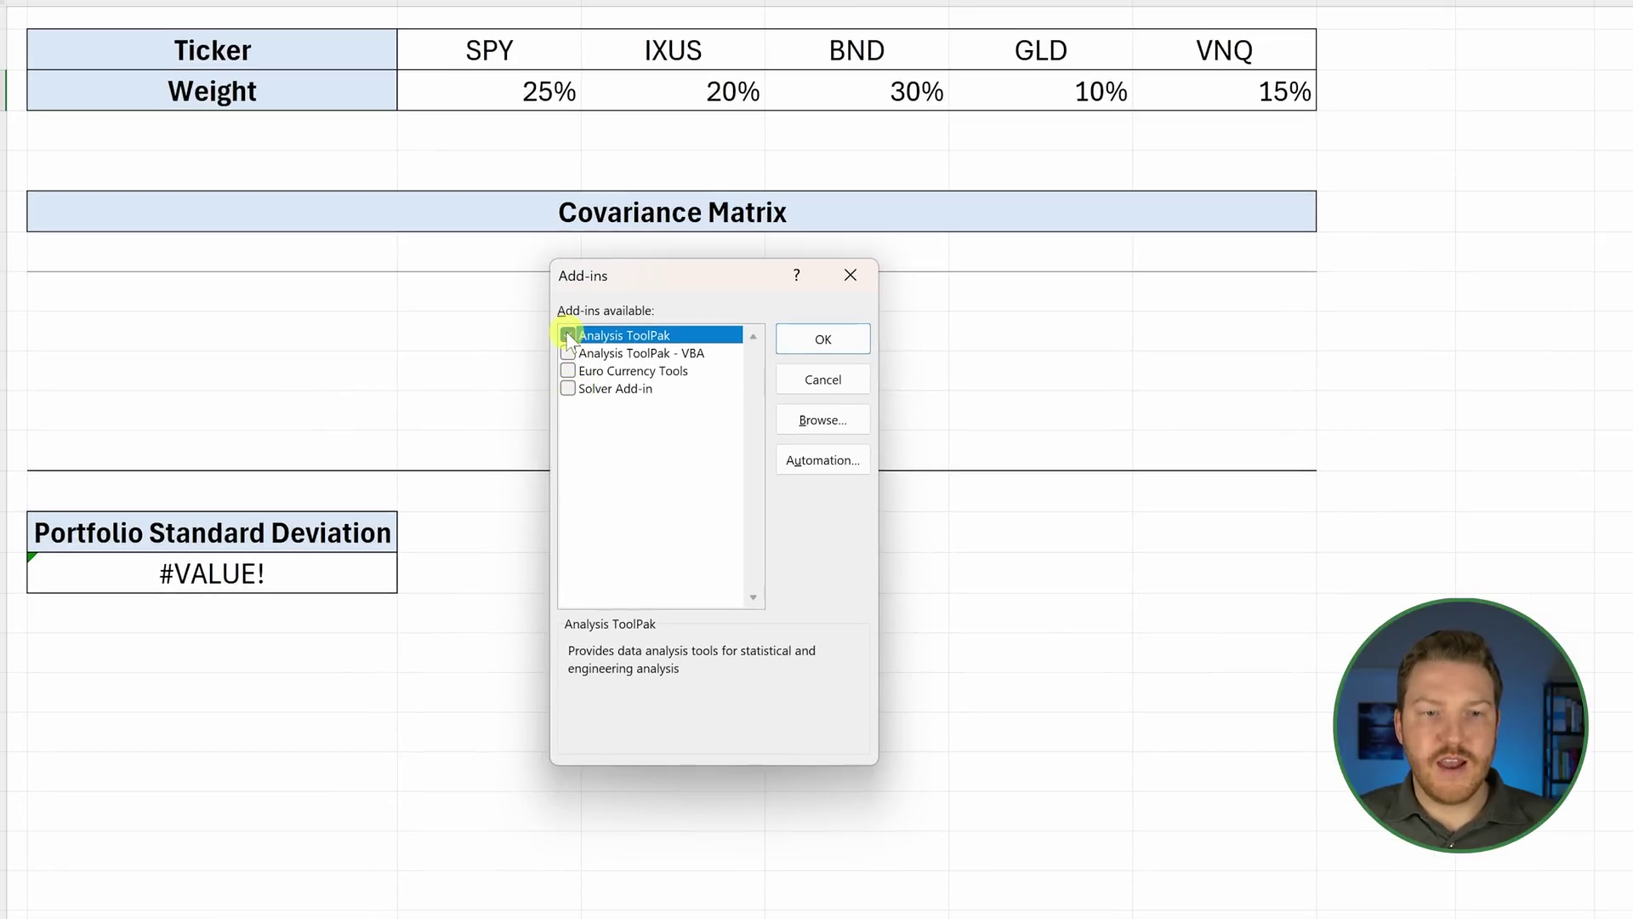
{"action": "left_click", "coordinate": [800, 340]}
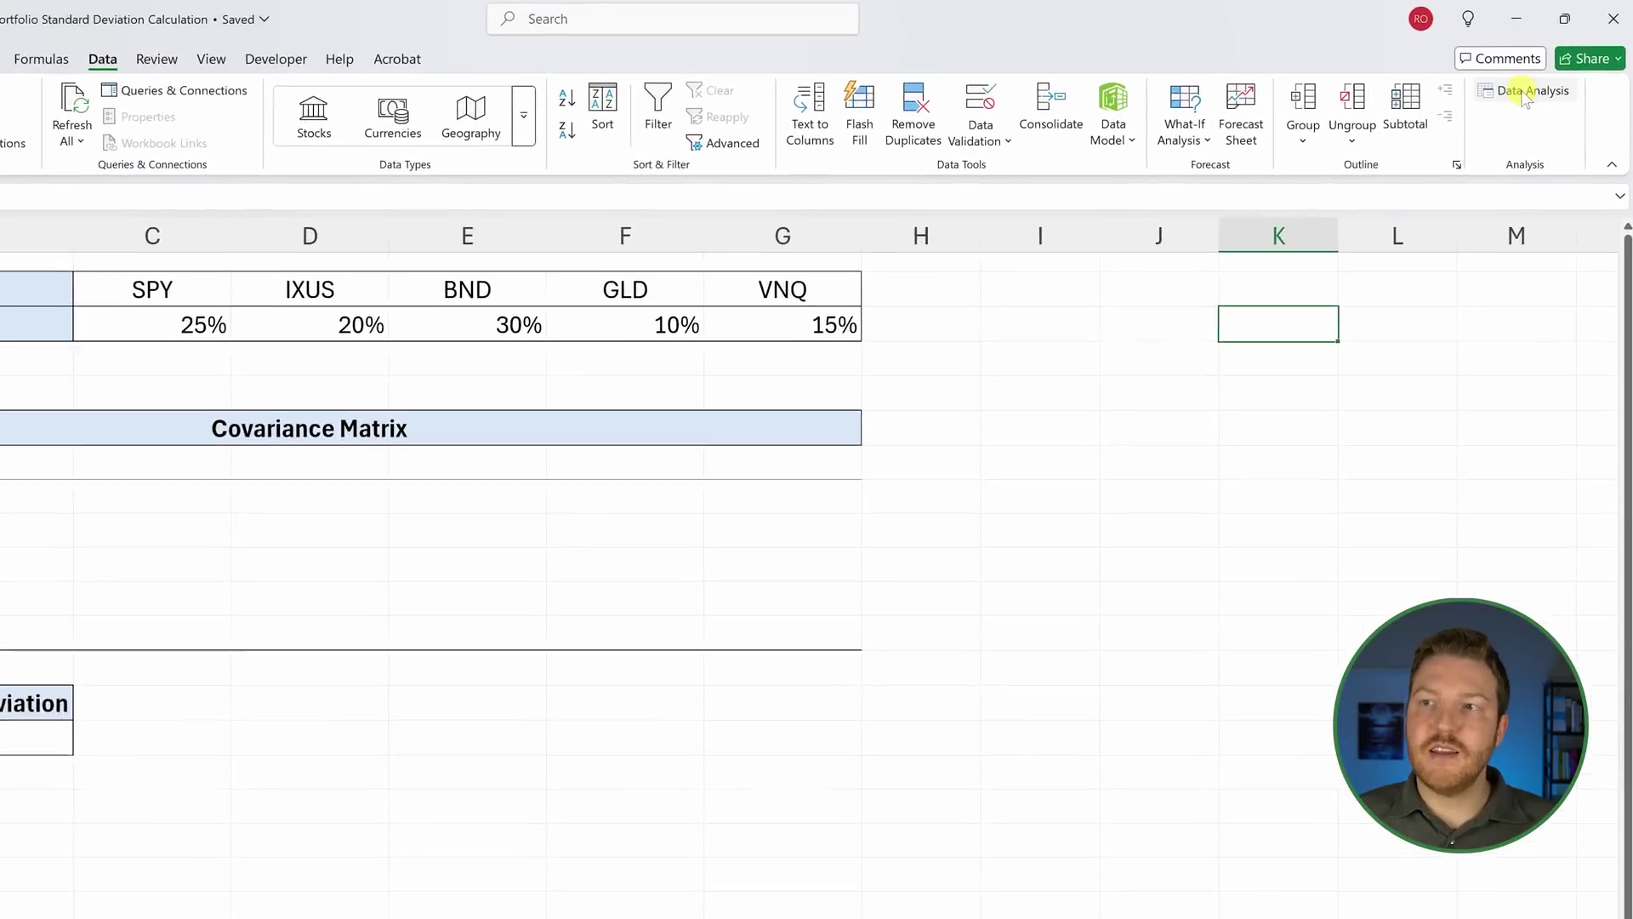
Run the Covariance tool on 'Historical Data'!I4:M2517 with labels in first row, output at B7
{"action": "left_click", "coordinate": [1523, 99]}
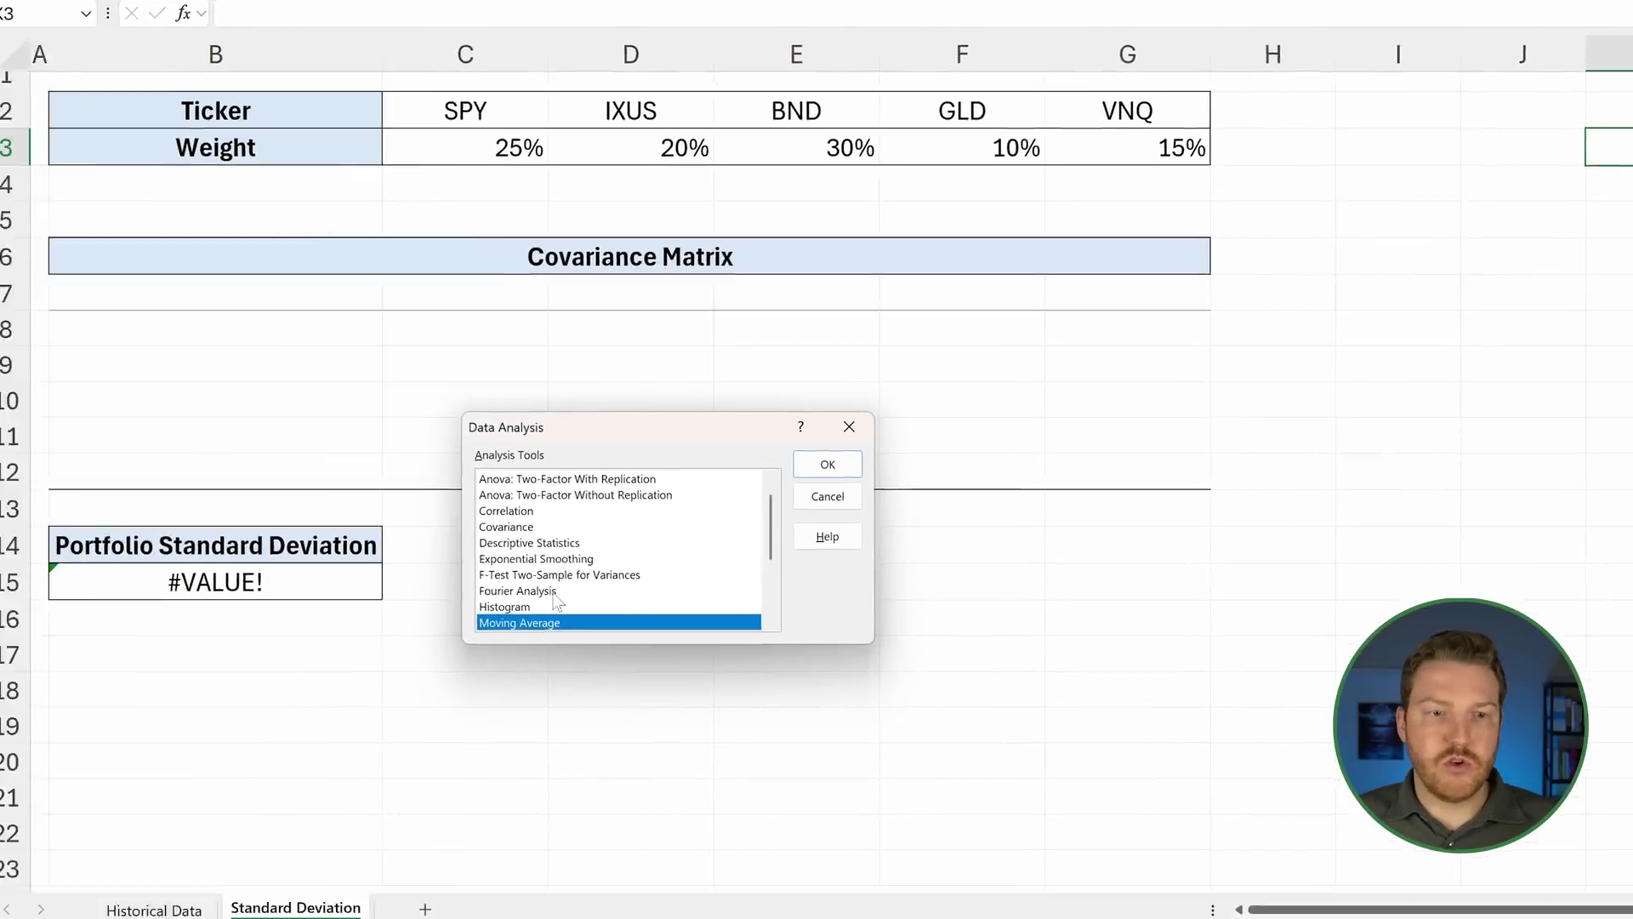
{"action": "left_click", "coordinate": [525, 518]}
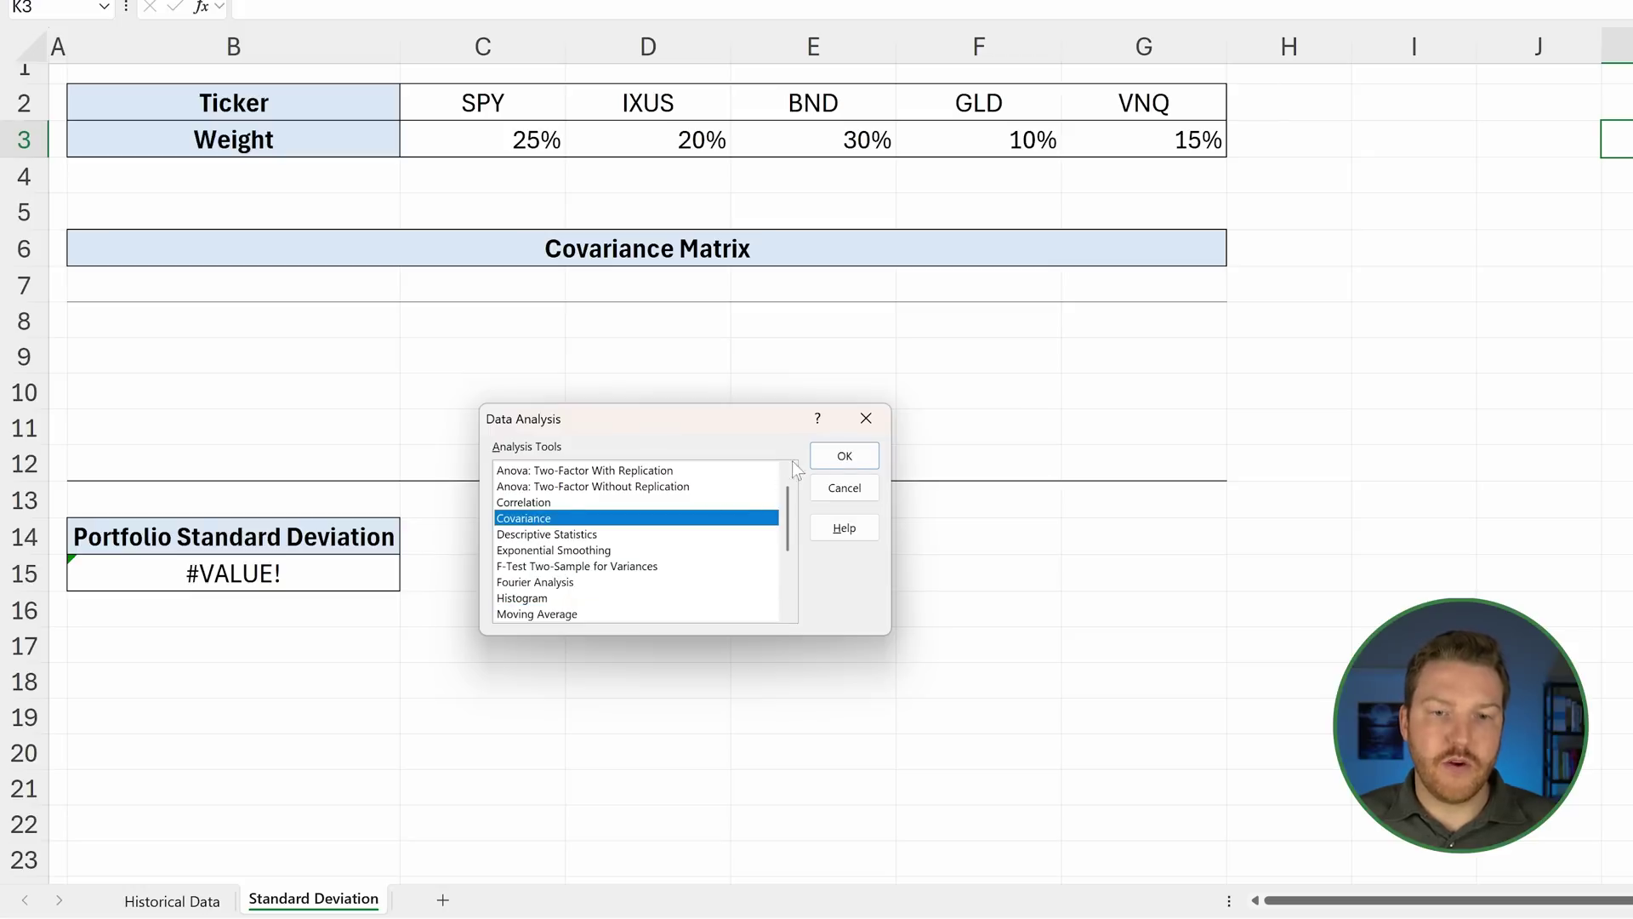
{"action": "left_click", "coordinate": [847, 456]}
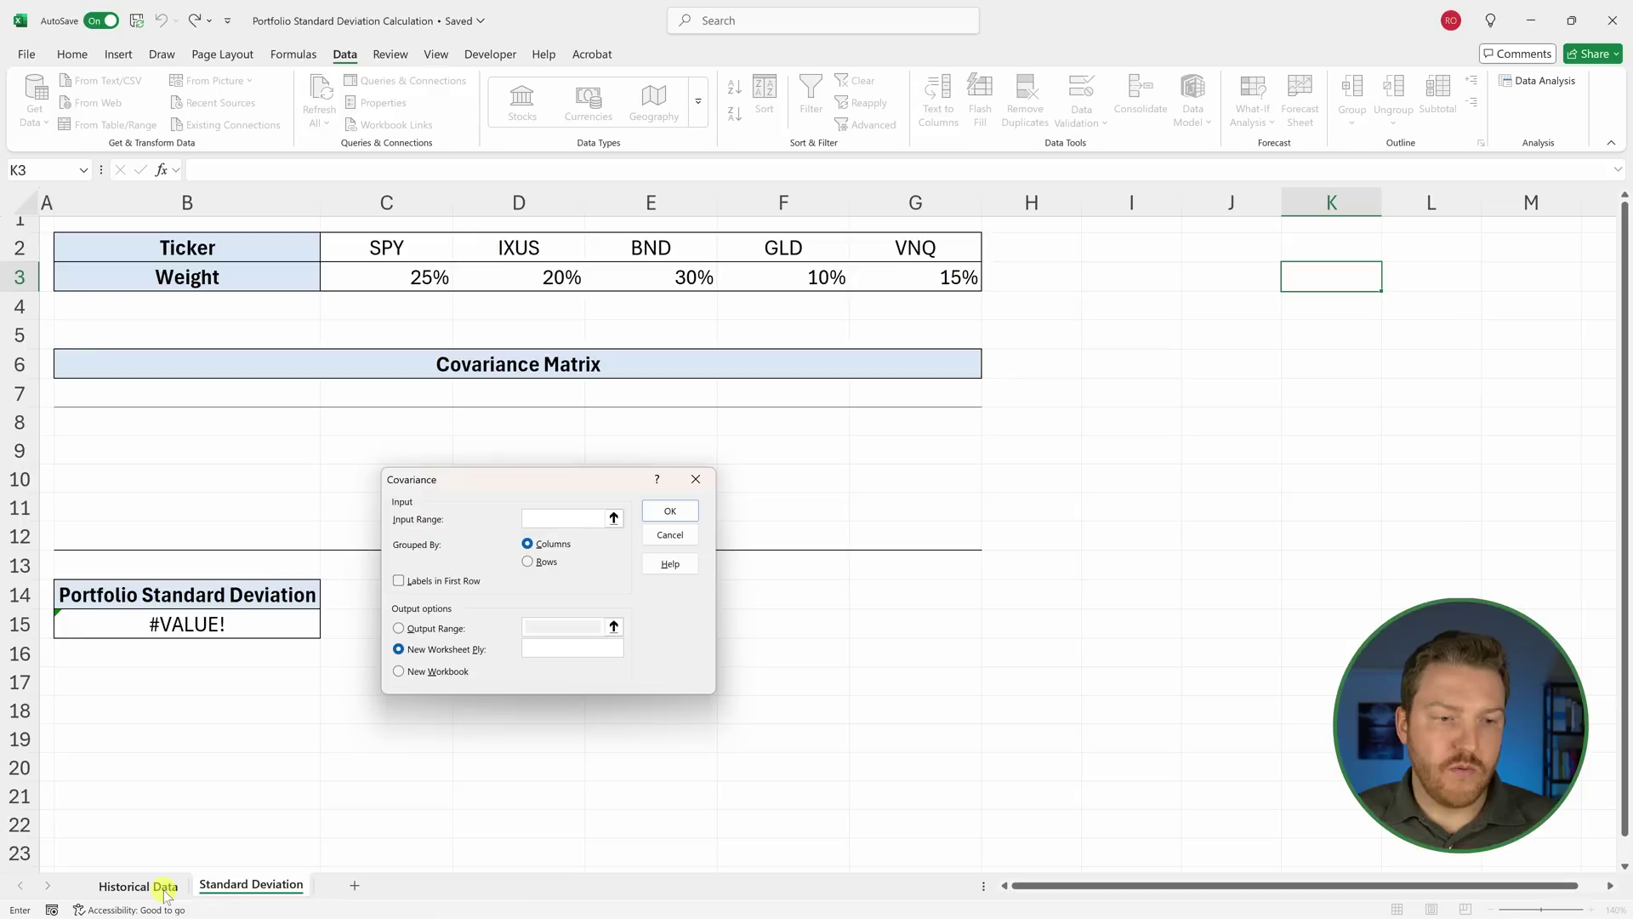
{"action": "left_click", "coordinate": [204, 900]}
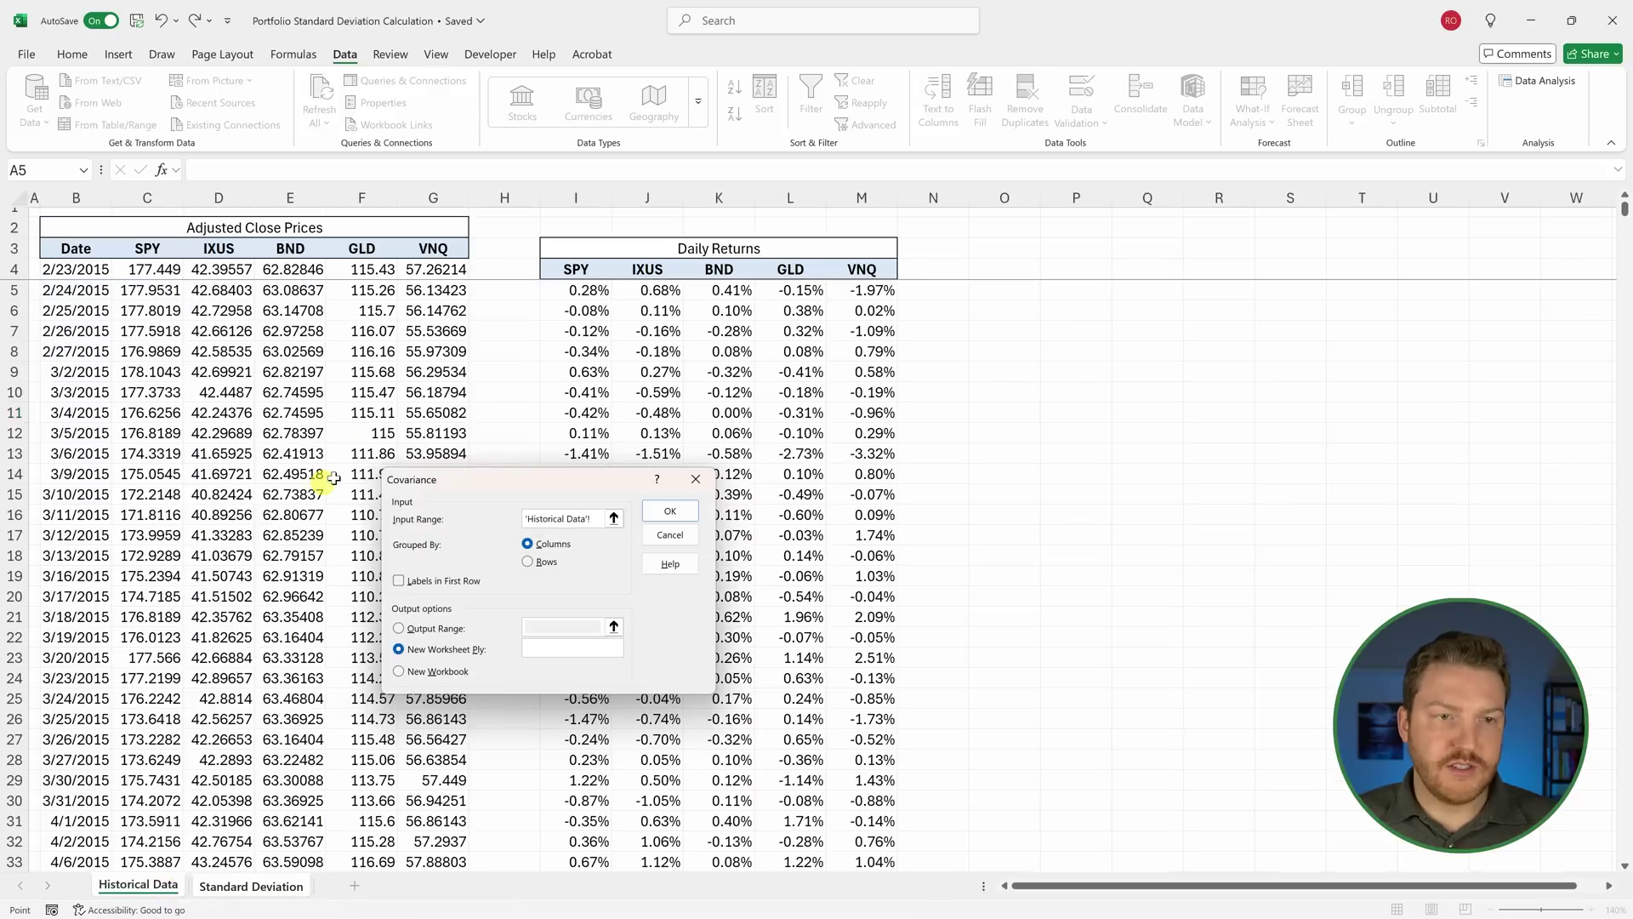
{"action": "left_click_drag", "start_coordinate": [430, 491], "coordinate": [1061, 419]}
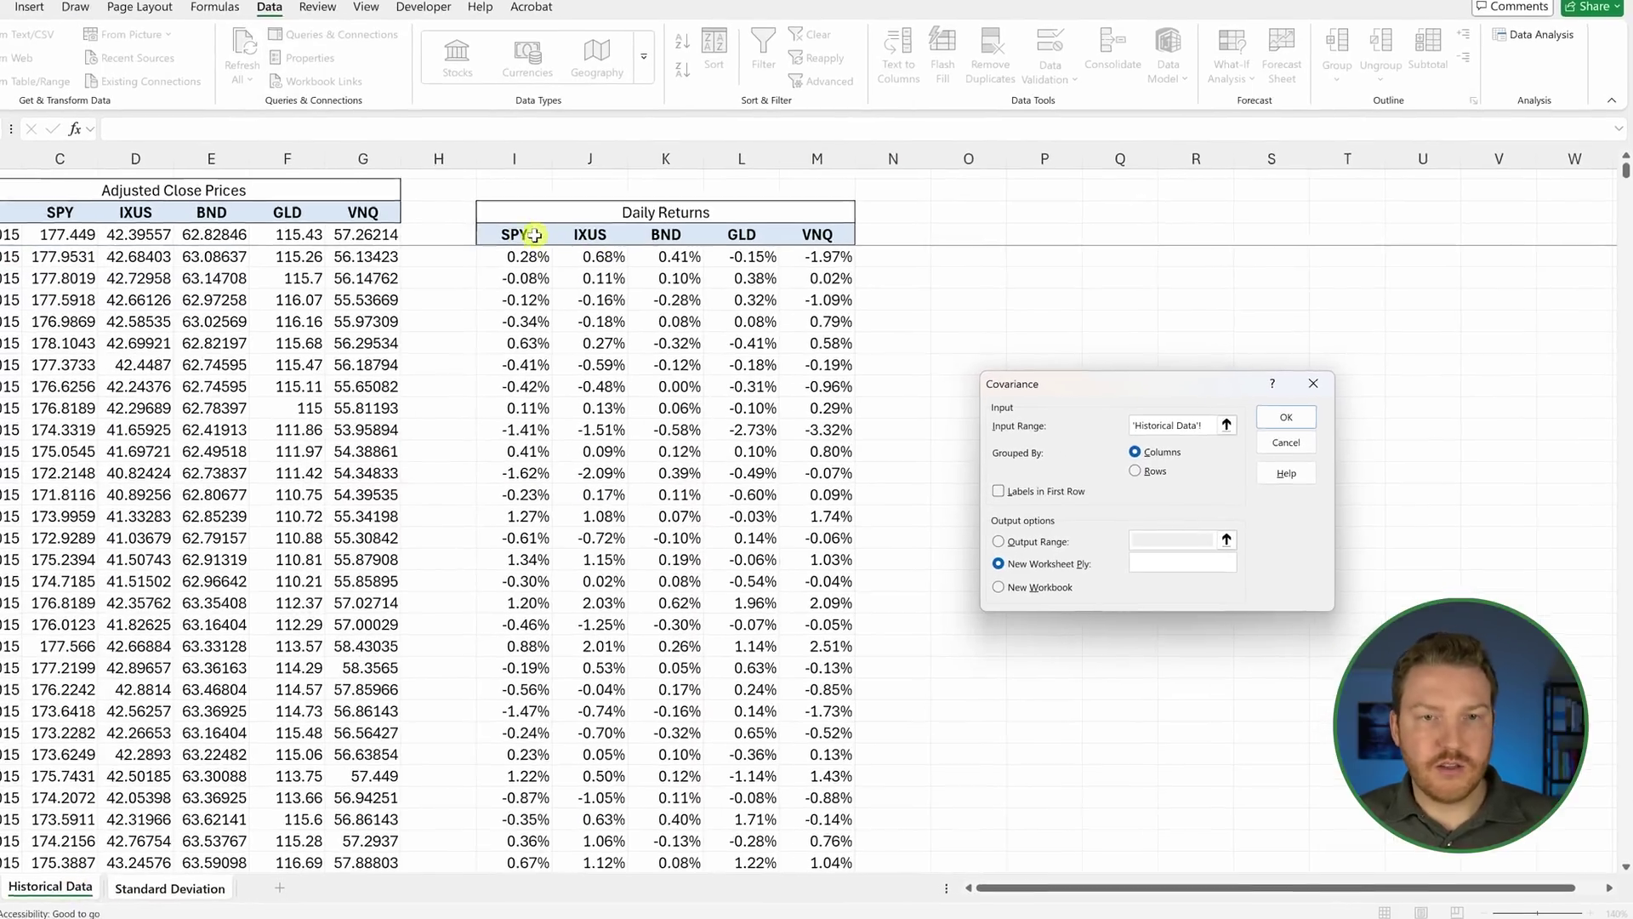
{"action": "left_click_drag", "start_coordinate": [576, 269], "coordinate": [643, 272]}
{"action": "left_click_drag", "start_coordinate": [498, 184], "coordinate": [767, 246]}
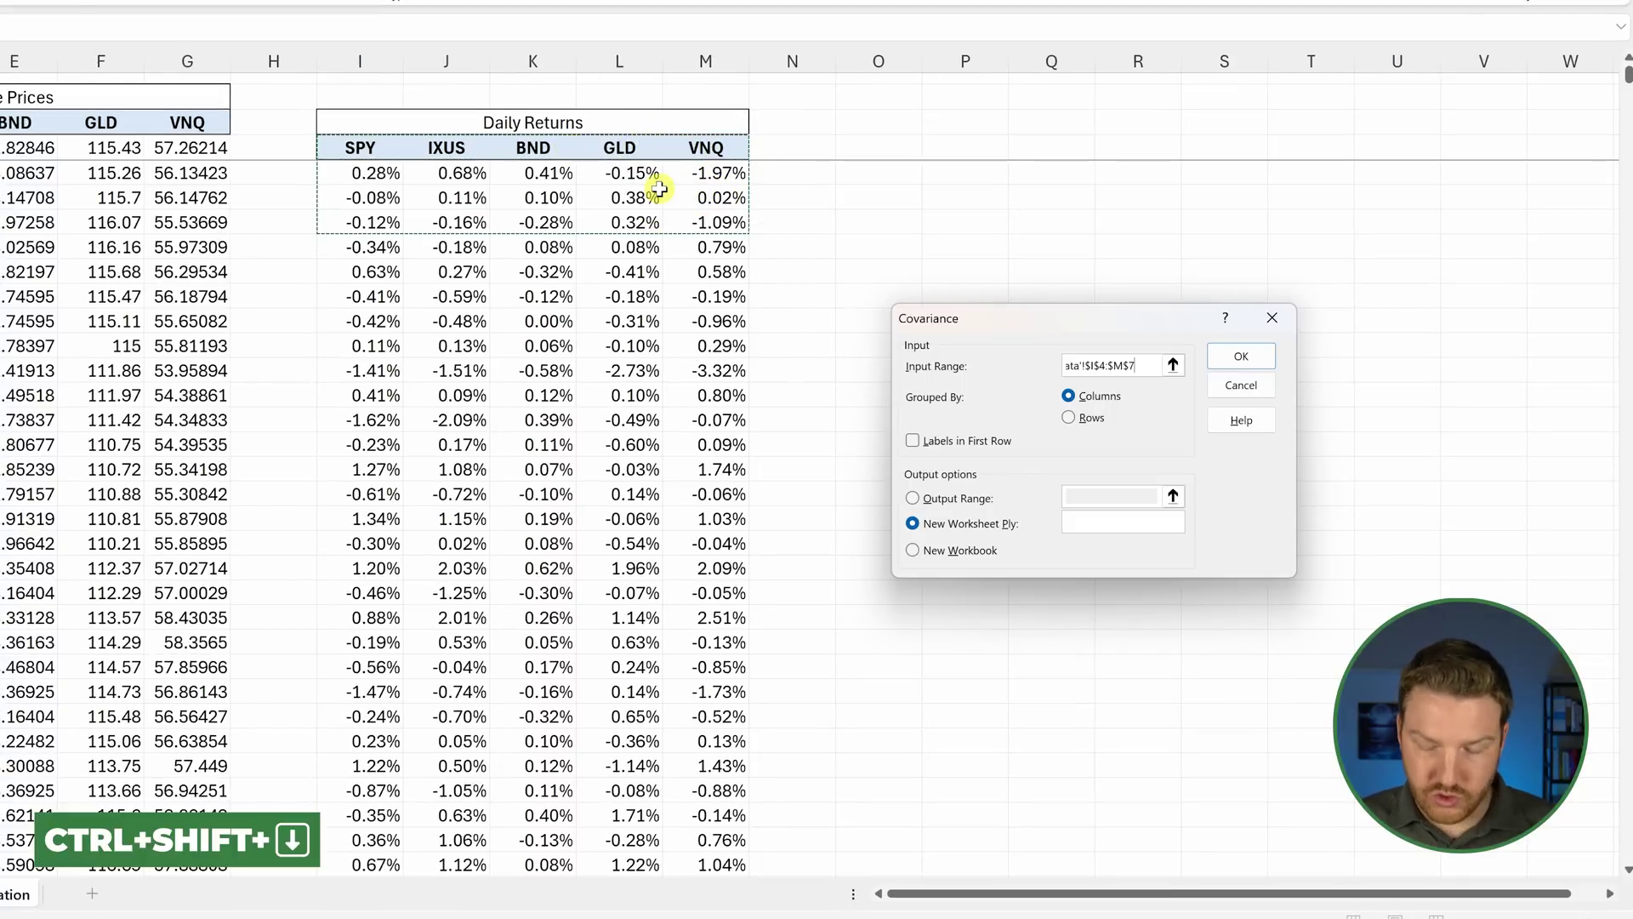
{"action": "key", "text": "ctrl+shift+Down"}
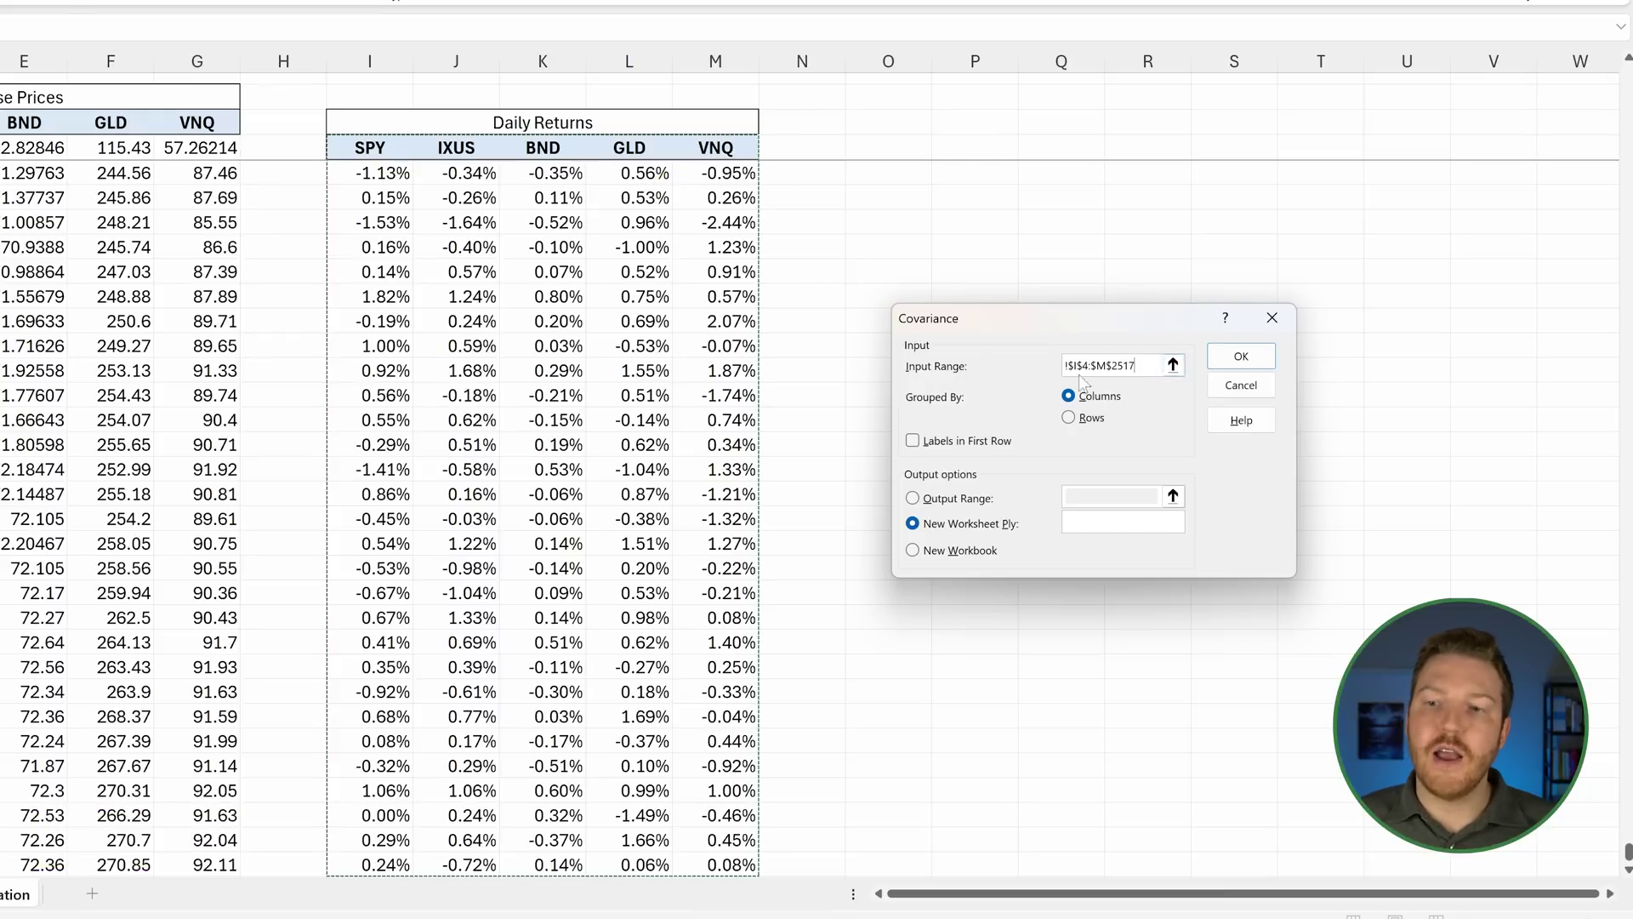
{"action": "left_click", "coordinate": [912, 441]}
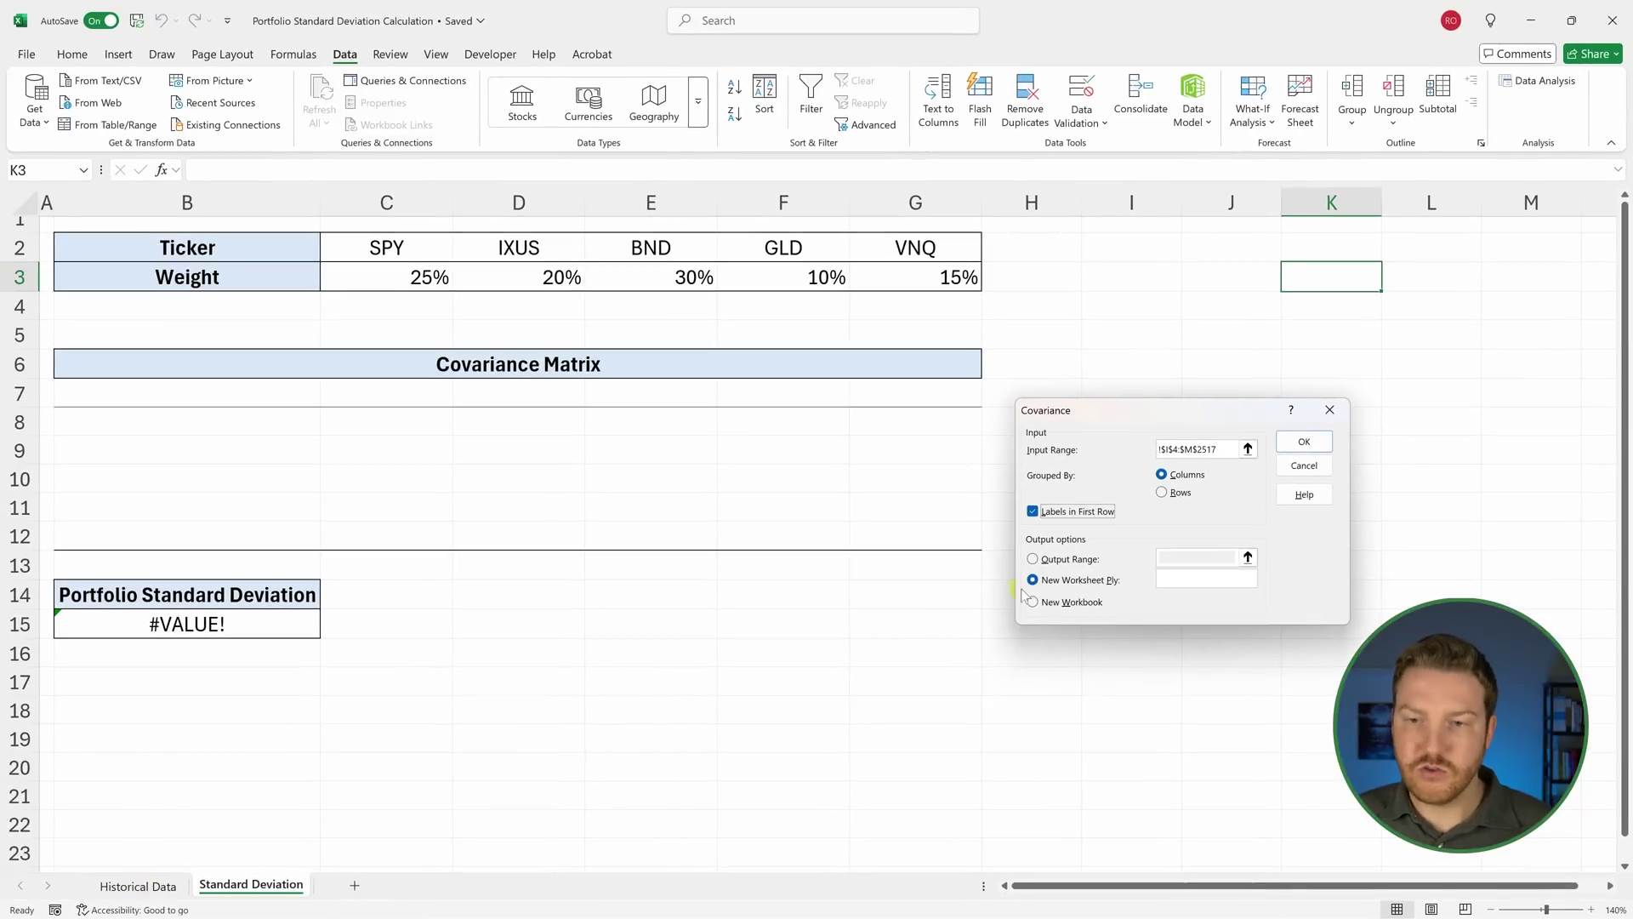
{"action": "left_click", "coordinate": [1032, 559]}
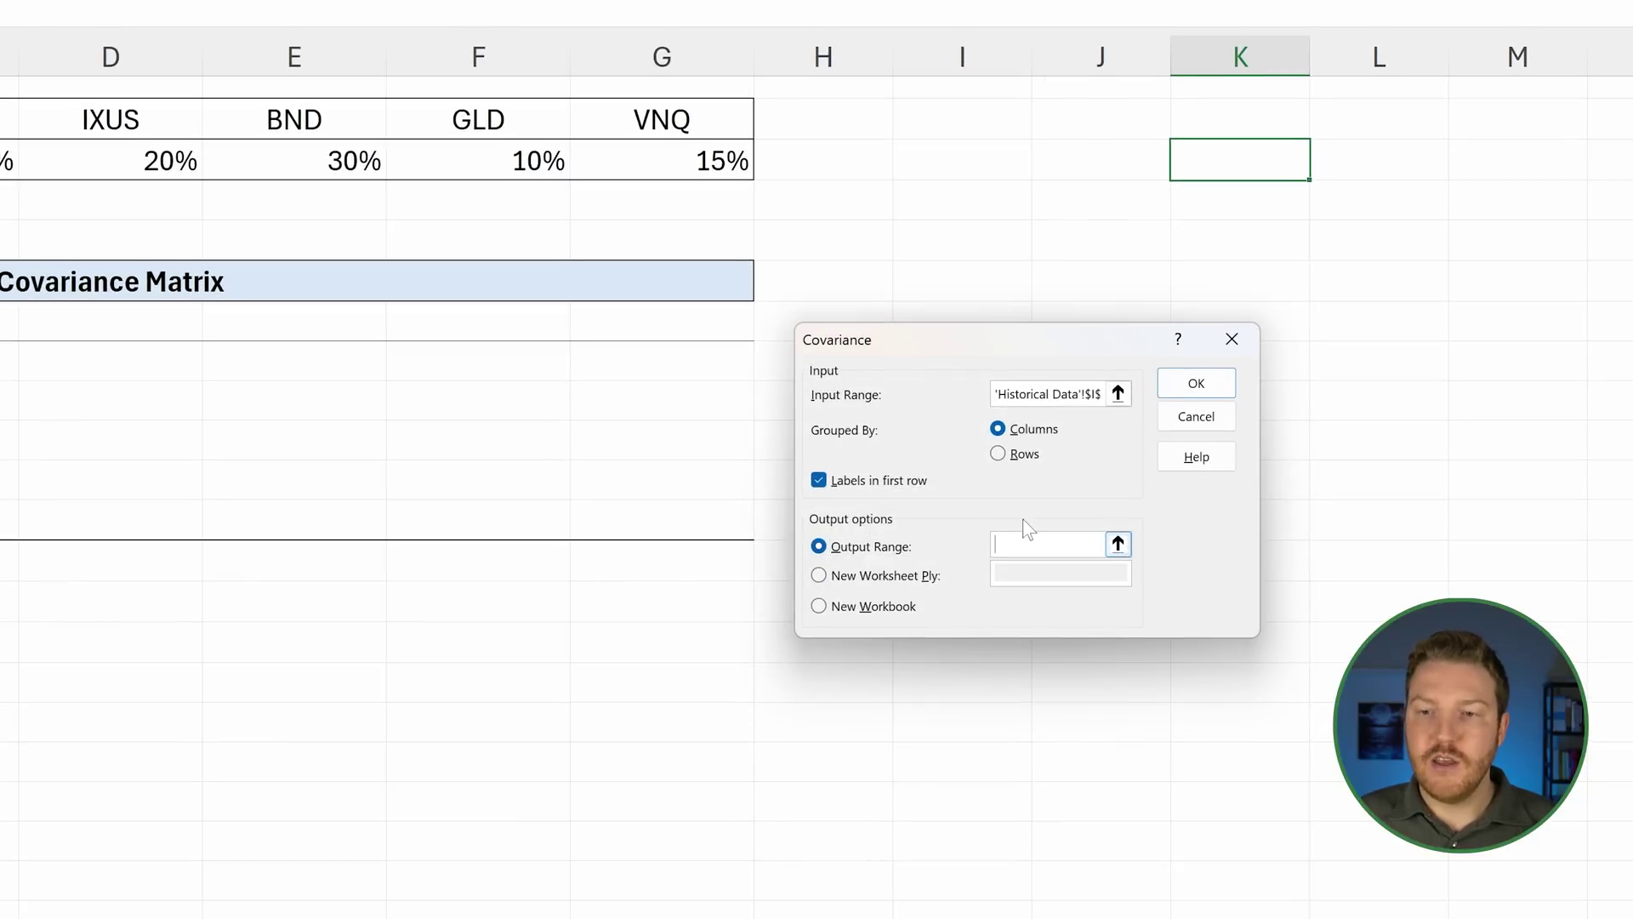
{"action": "left_click", "coordinate": [163, 400]}
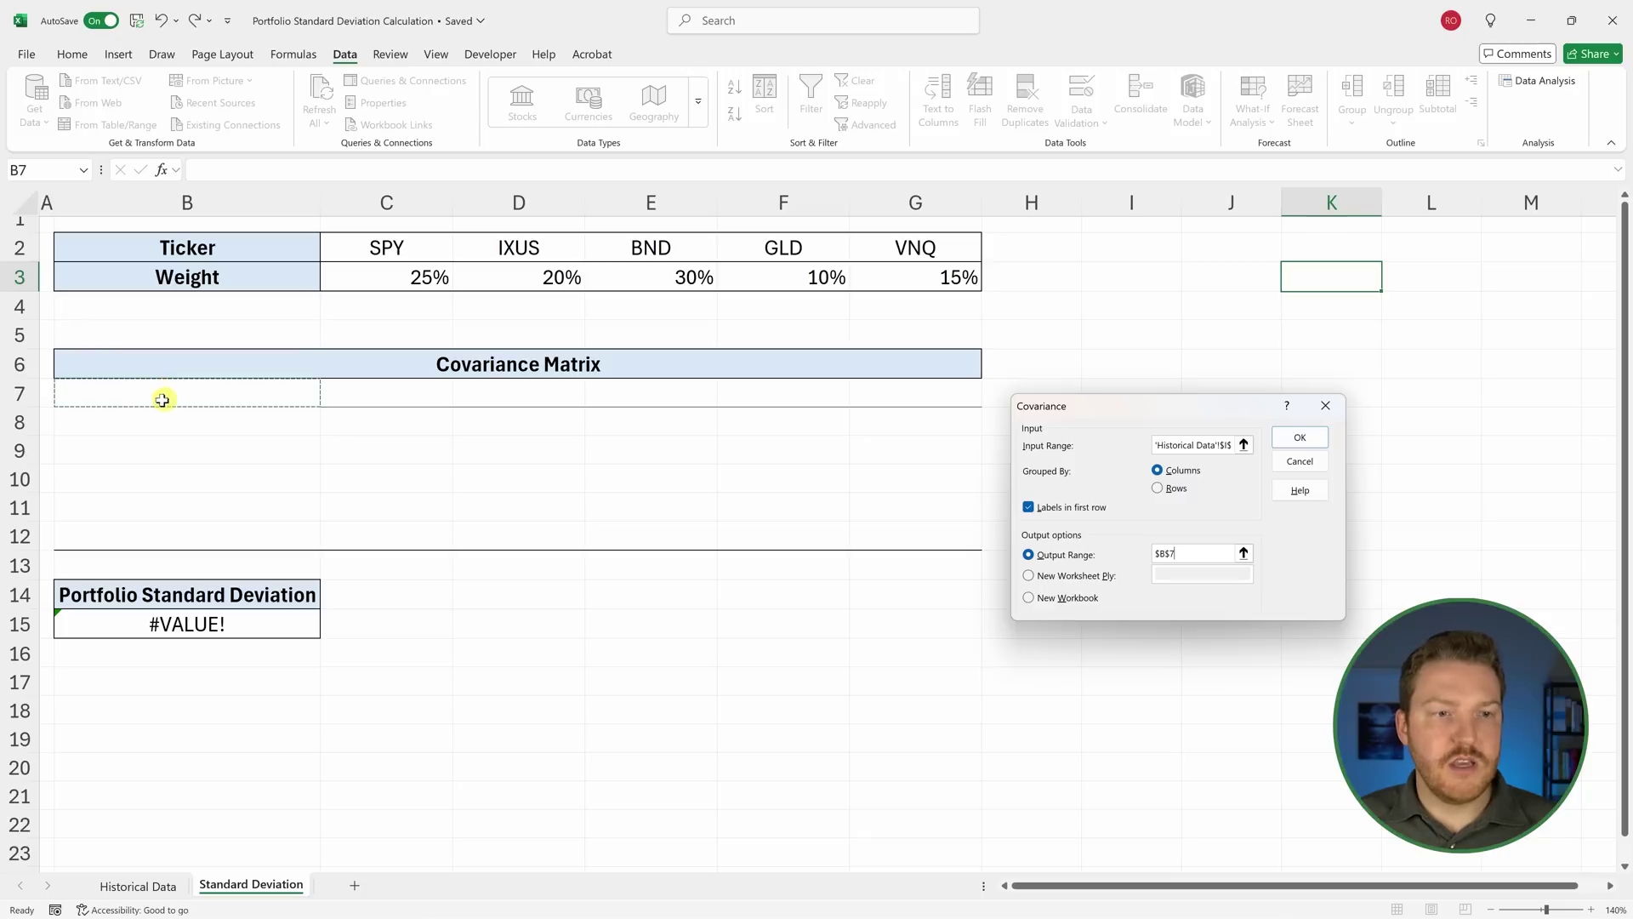
{"action": "left_click", "coordinate": [1300, 437]}
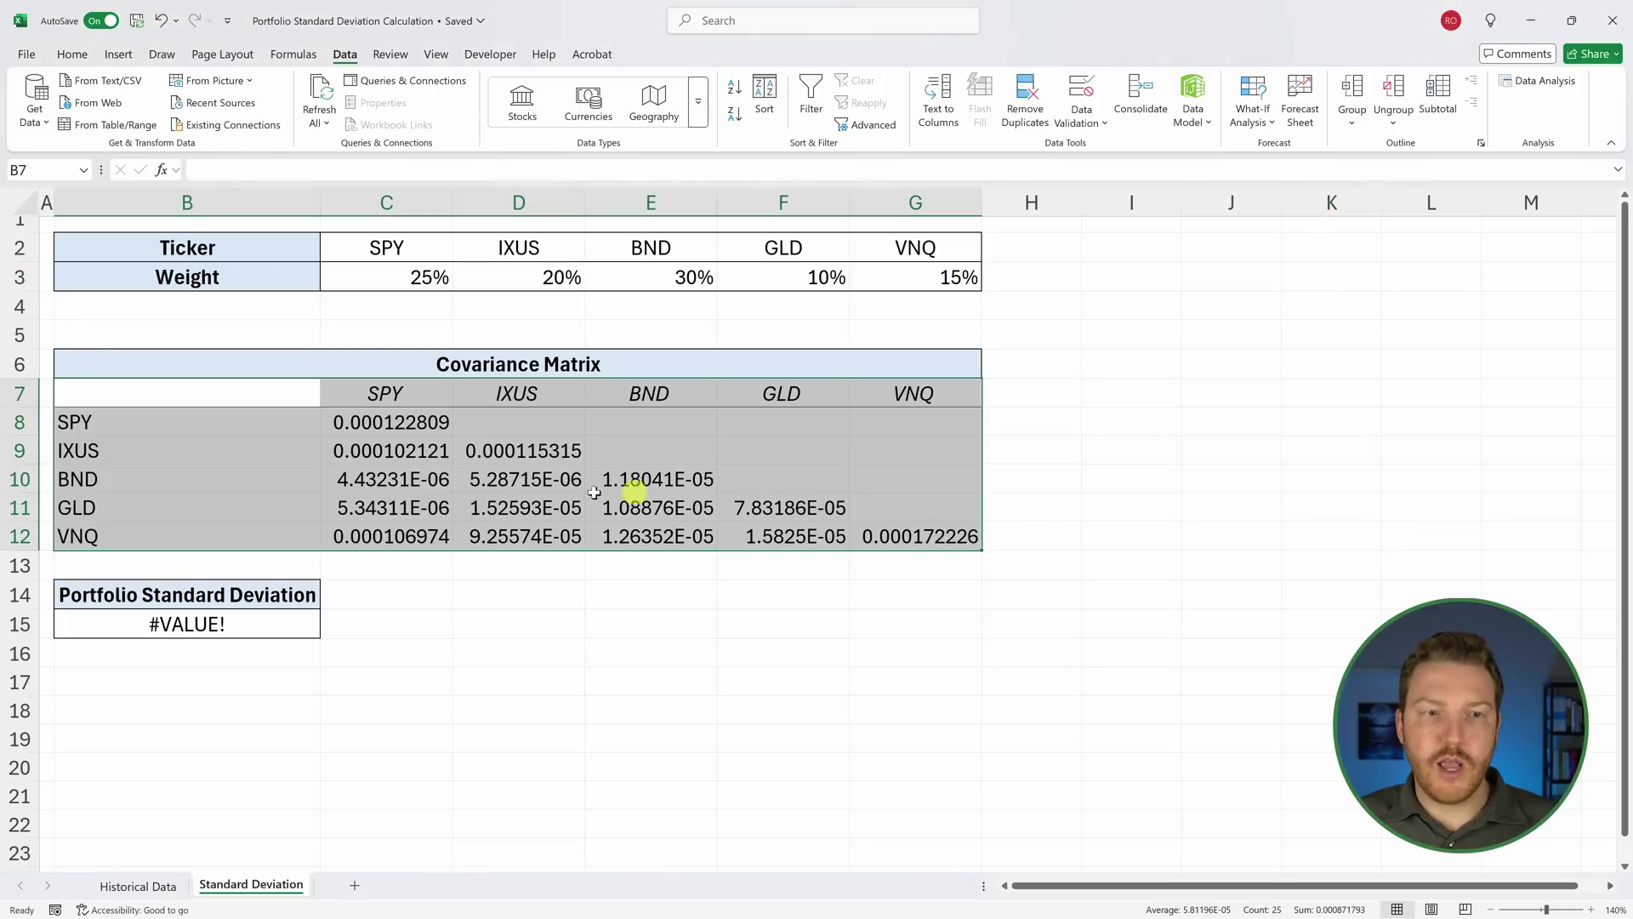
{"action": "left_click", "coordinate": [528, 429]}
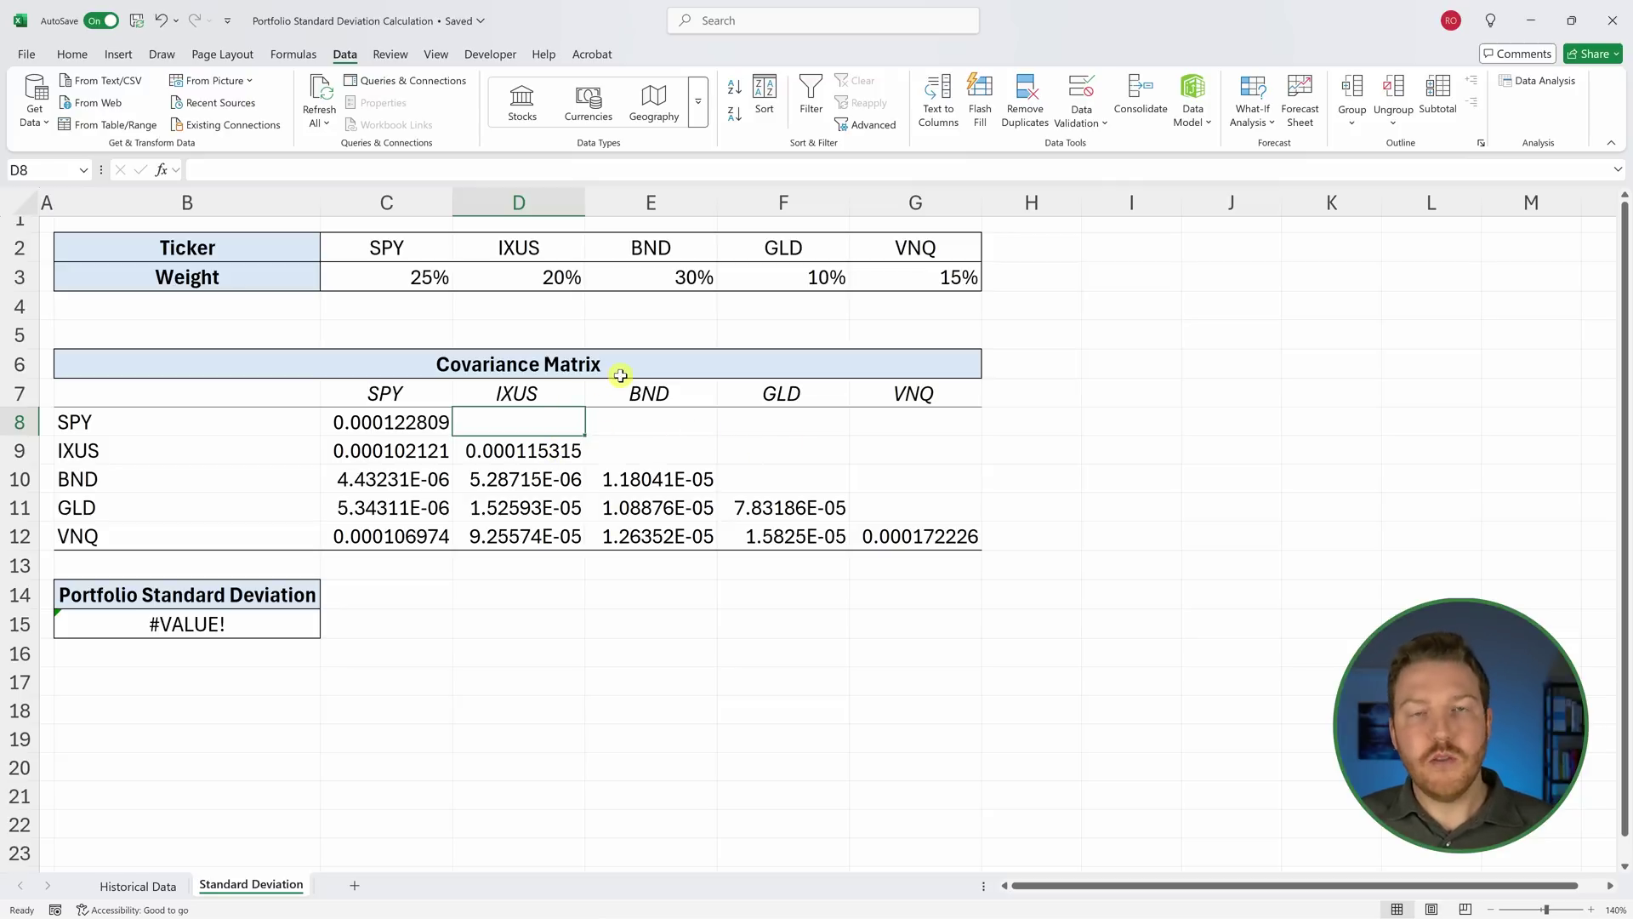
{"action": "left_click", "coordinate": [384, 394]}
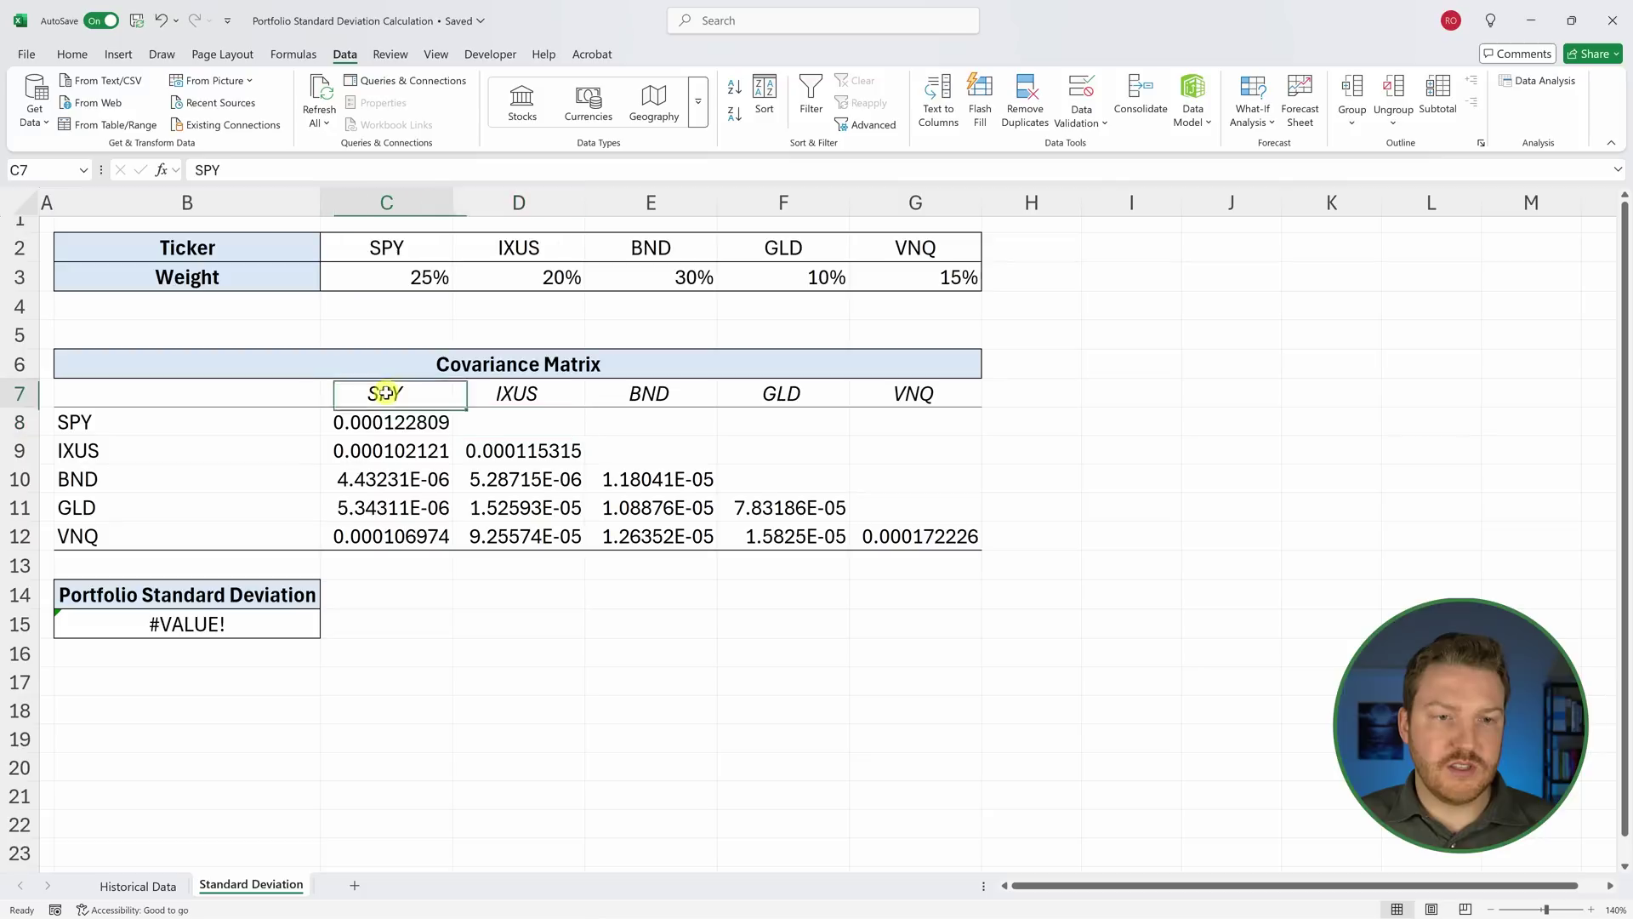
{"action": "left_click", "coordinate": [400, 455]}
{"action": "left_click", "coordinate": [112, 453]}
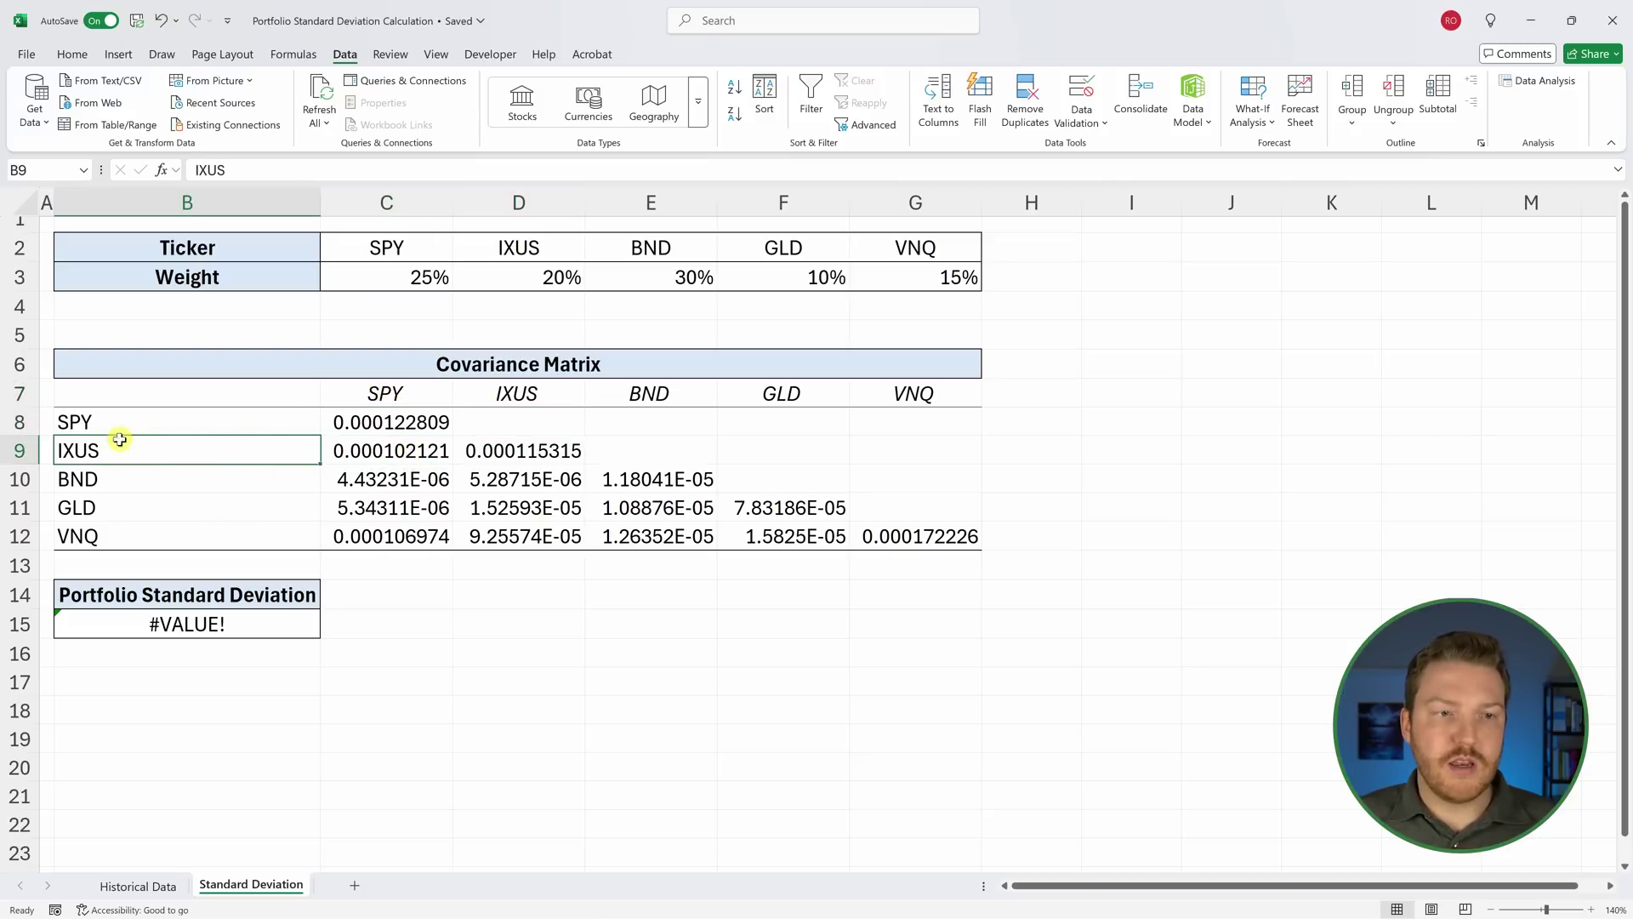
{"action": "left_click", "coordinate": [131, 421]}
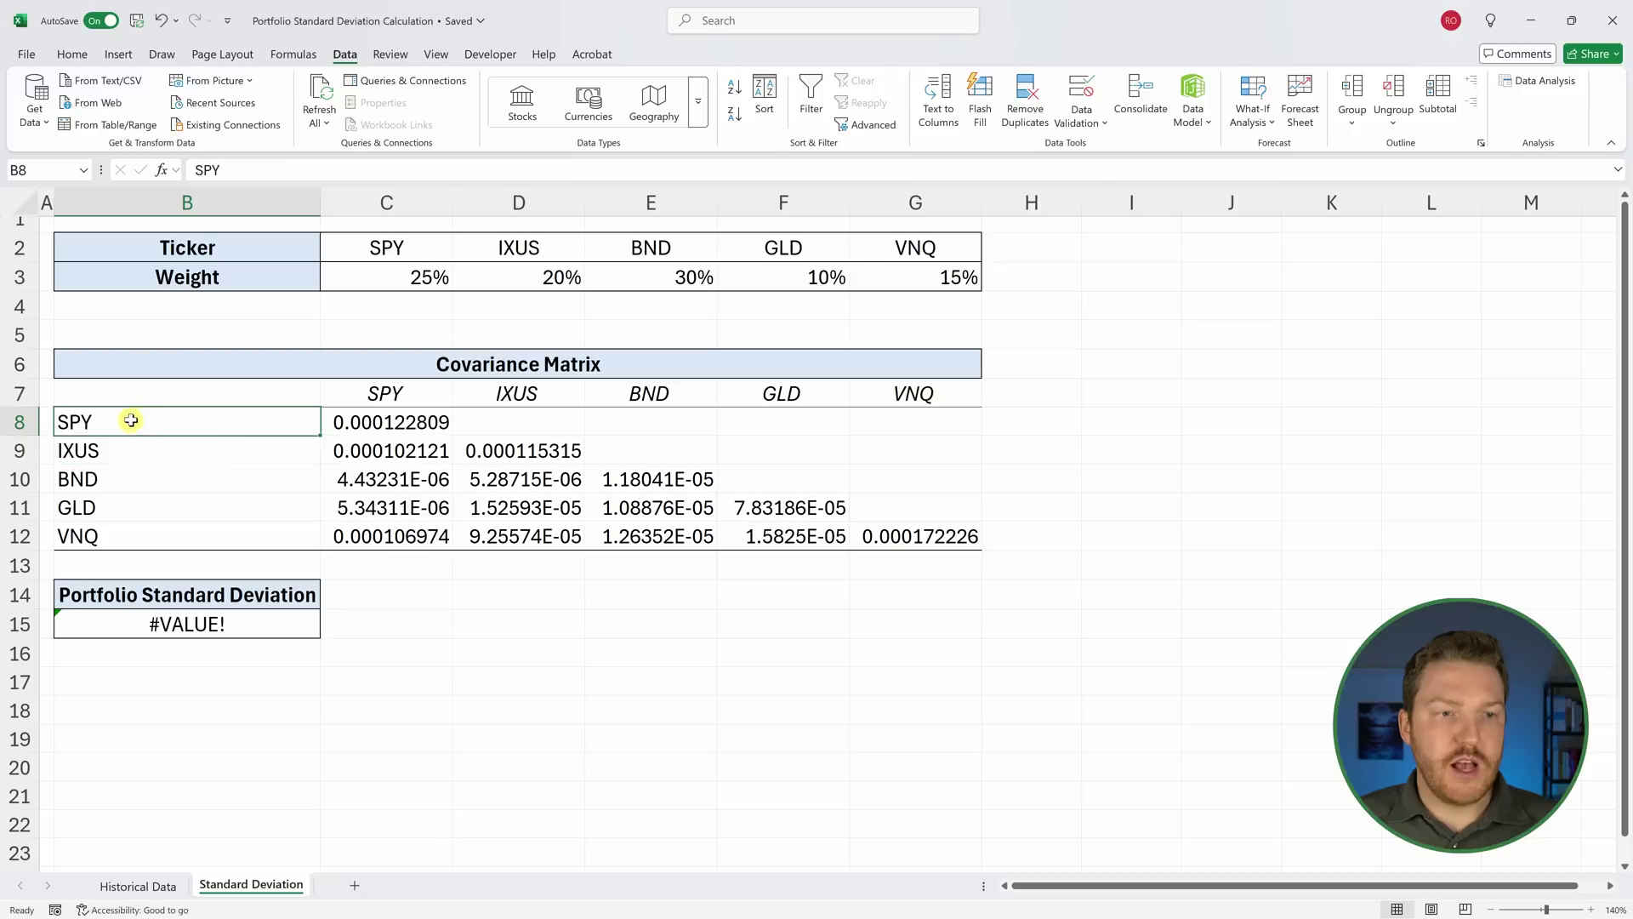
{"action": "left_click", "coordinate": [529, 414]}
{"action": "left_click", "coordinate": [446, 447]}
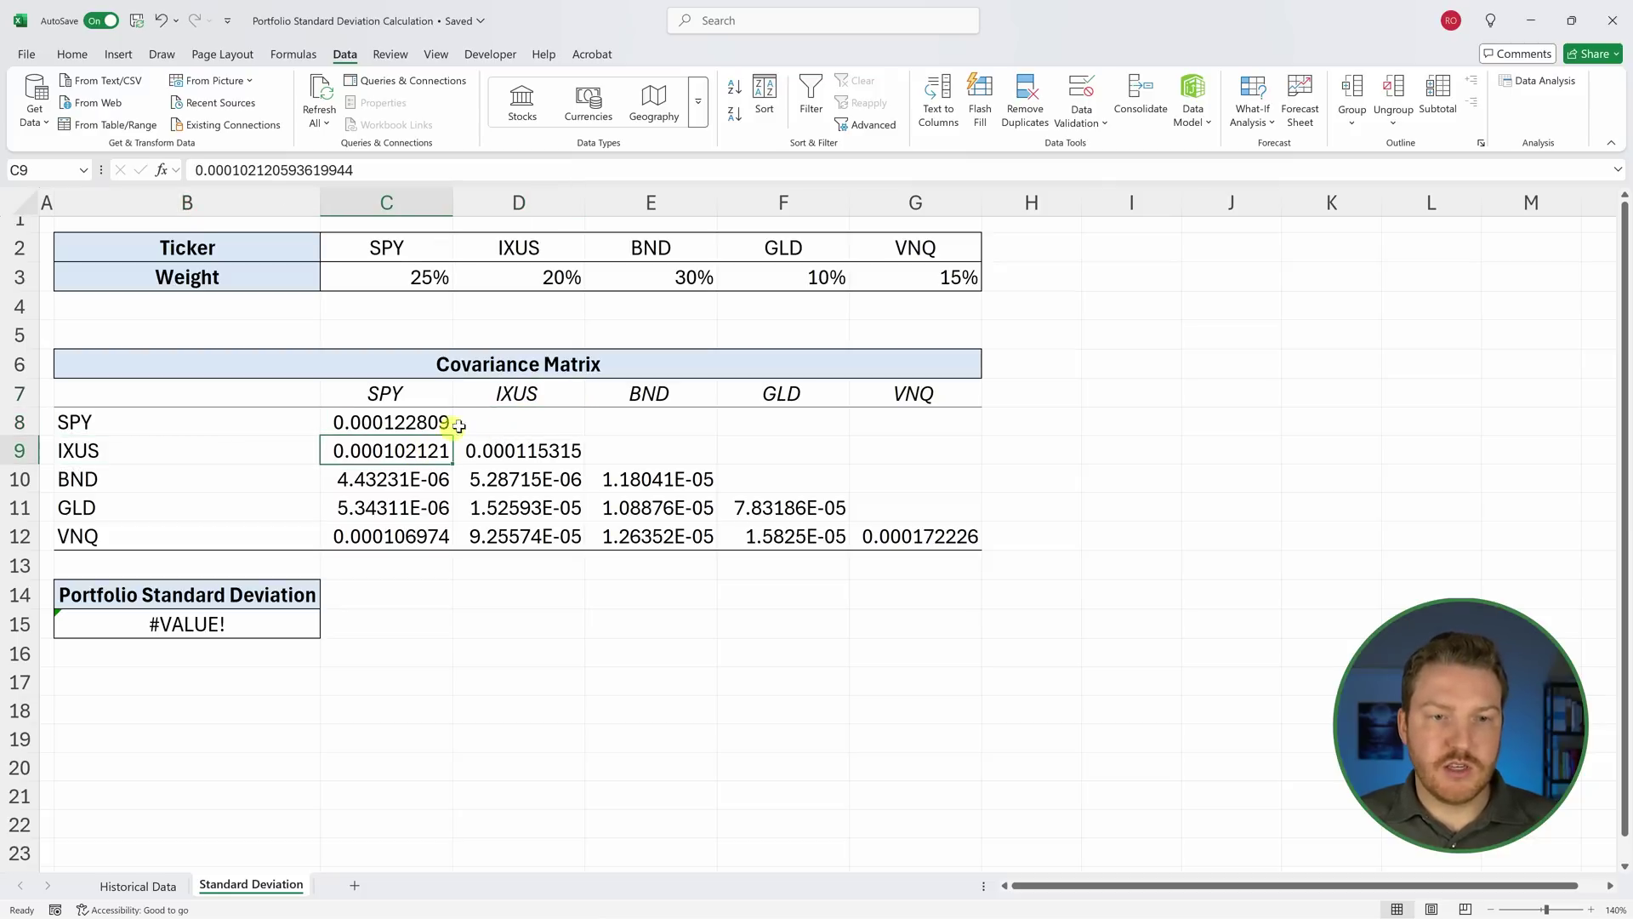
{"action": "left_click", "coordinate": [539, 416]}
{"action": "left_click", "coordinate": [394, 479]}
{"action": "left_click", "coordinate": [679, 423]}
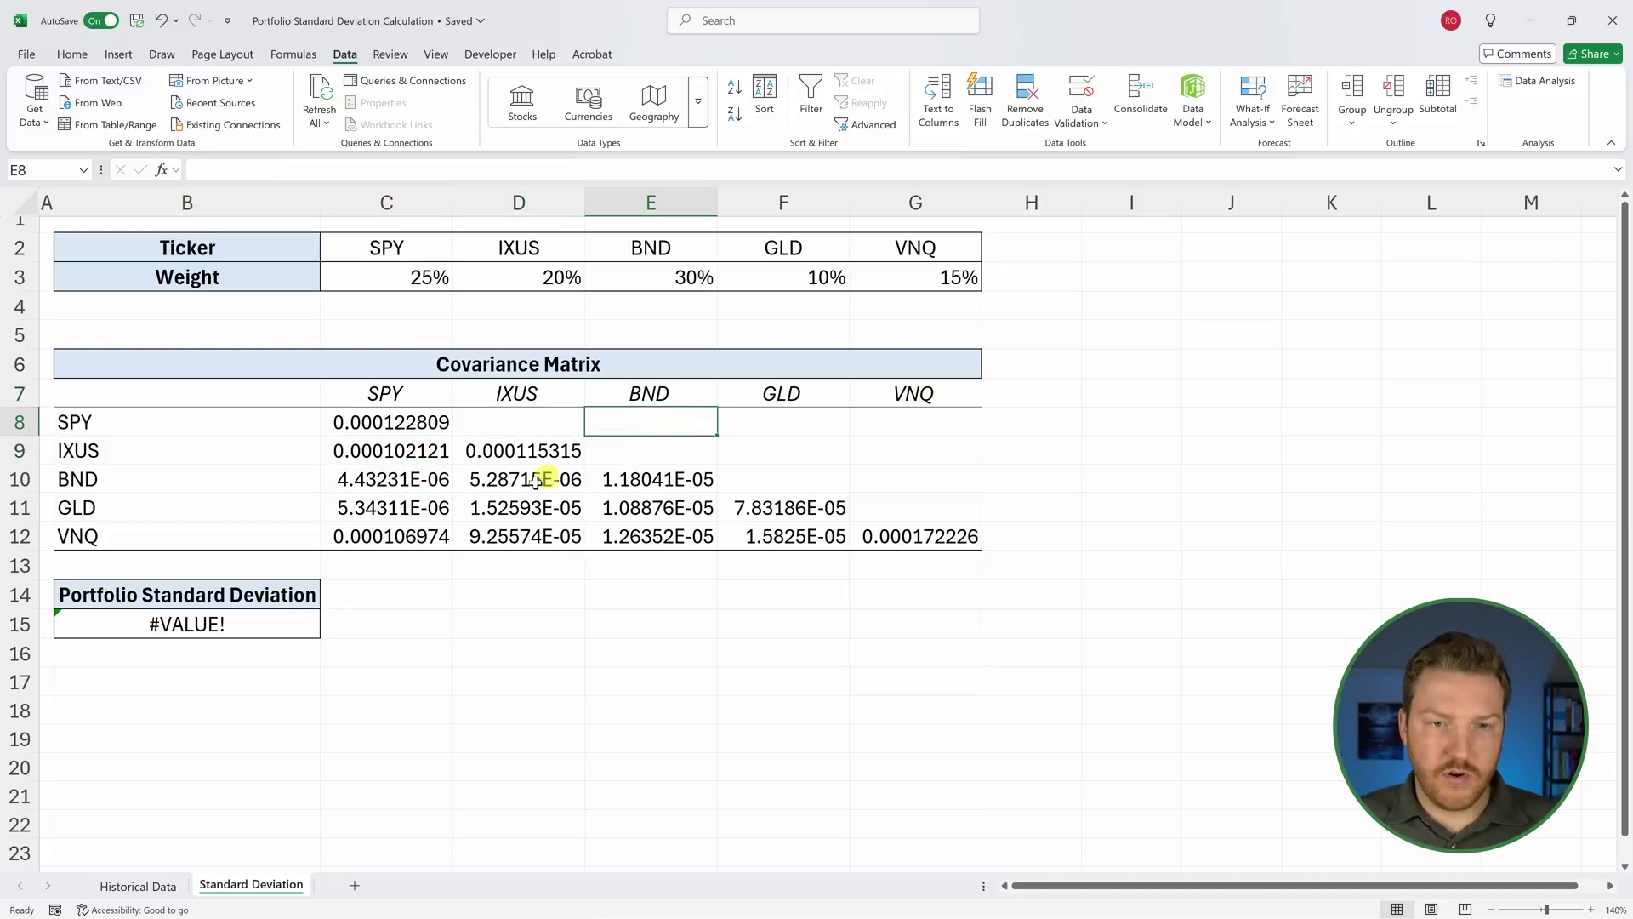
{"action": "left_click", "coordinate": [527, 418]}
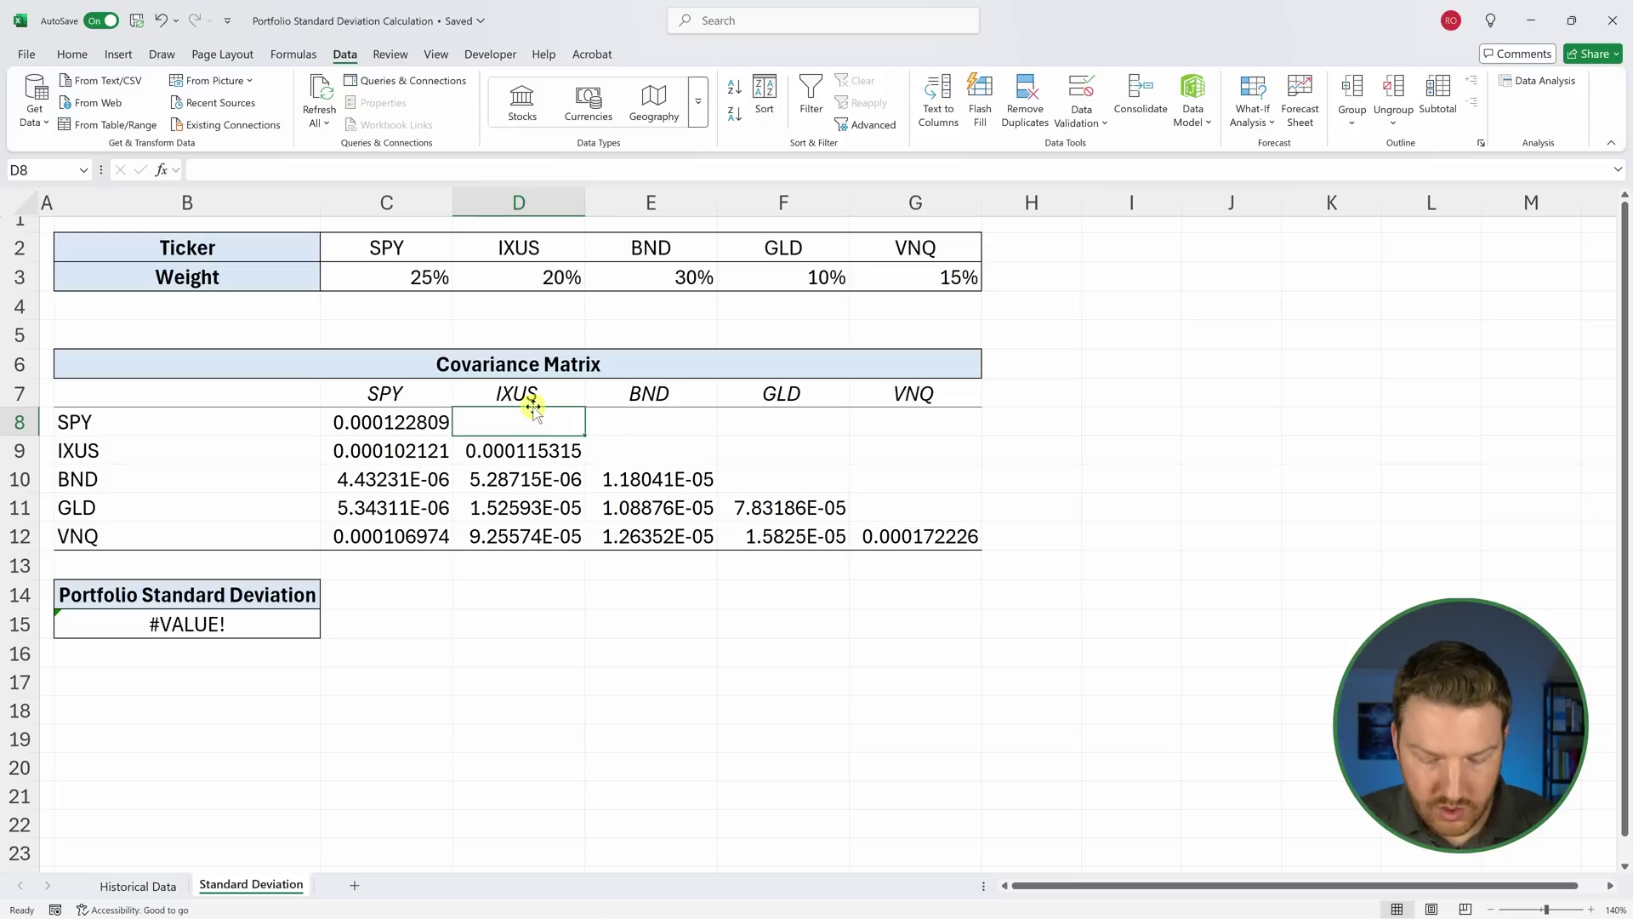
Mirror the SPY covariances into row 8 and D10:D12 into E9:G9 with TRANSPOSE
{"action": "type", "text": "=trans"}
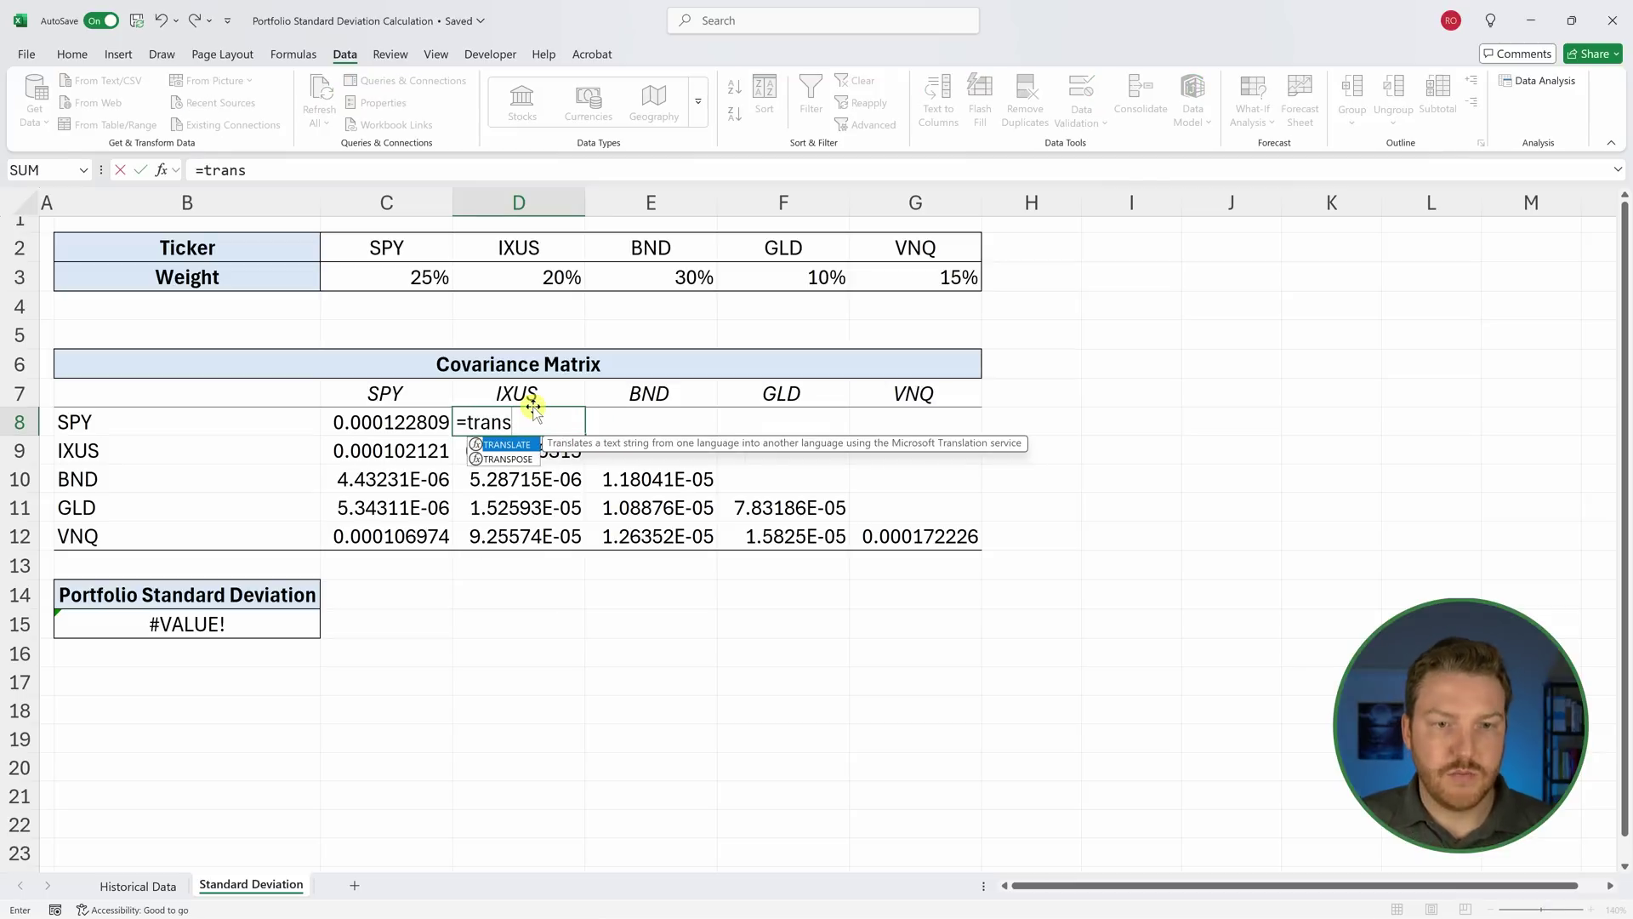
{"action": "key", "text": "Tab"}
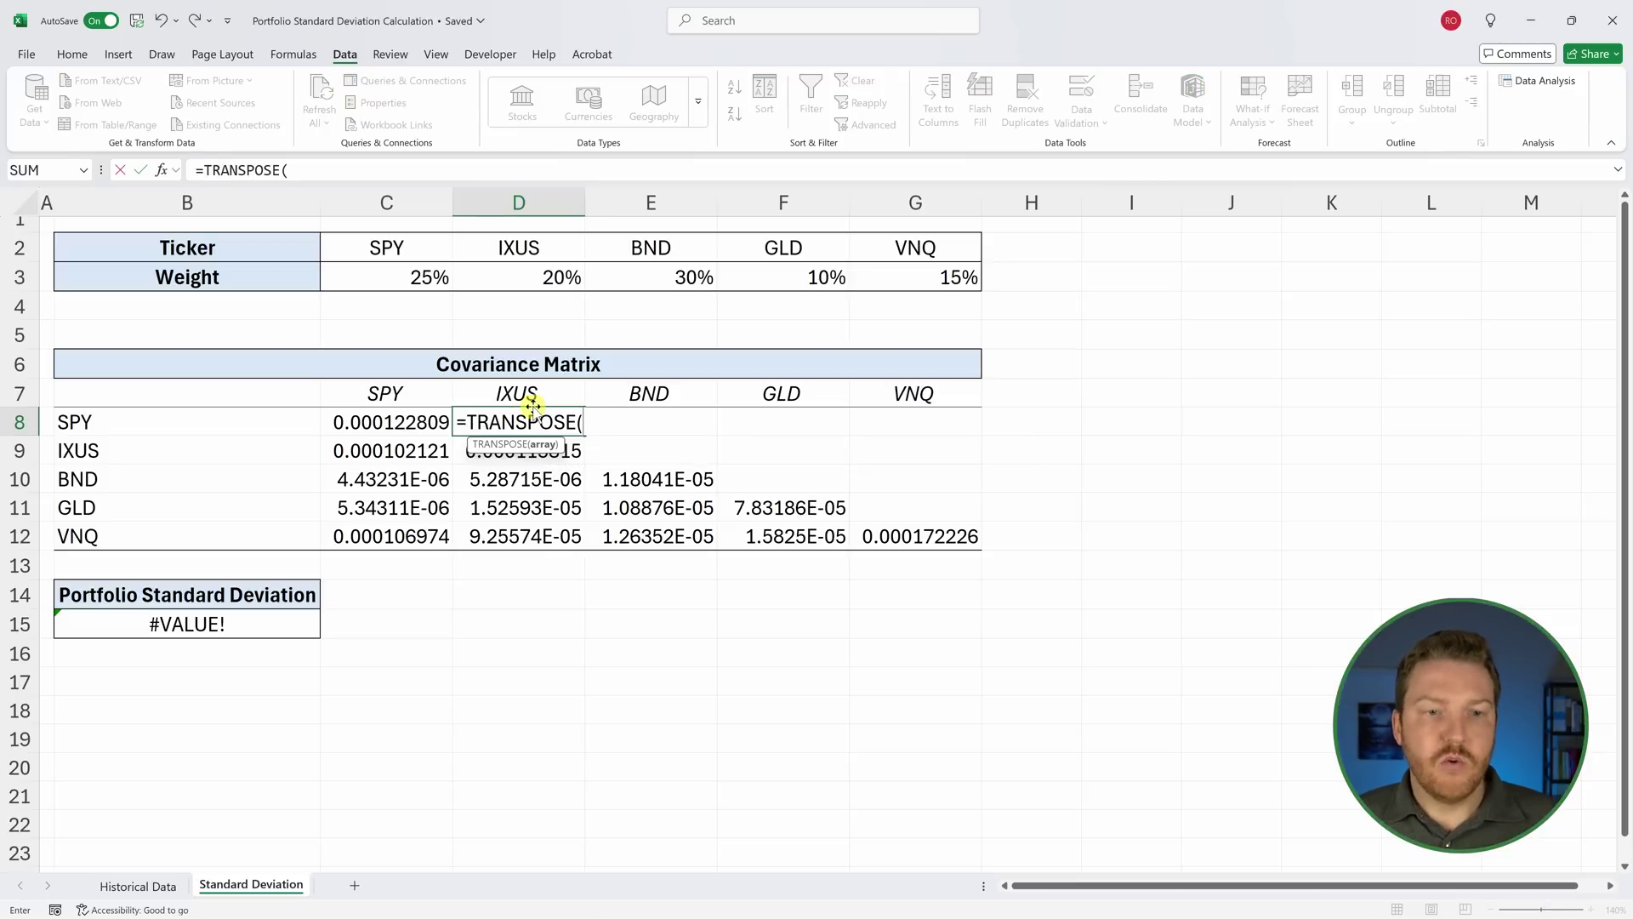
{"action": "left_click_drag", "start_coordinate": [434, 450], "coordinate": [430, 534]}
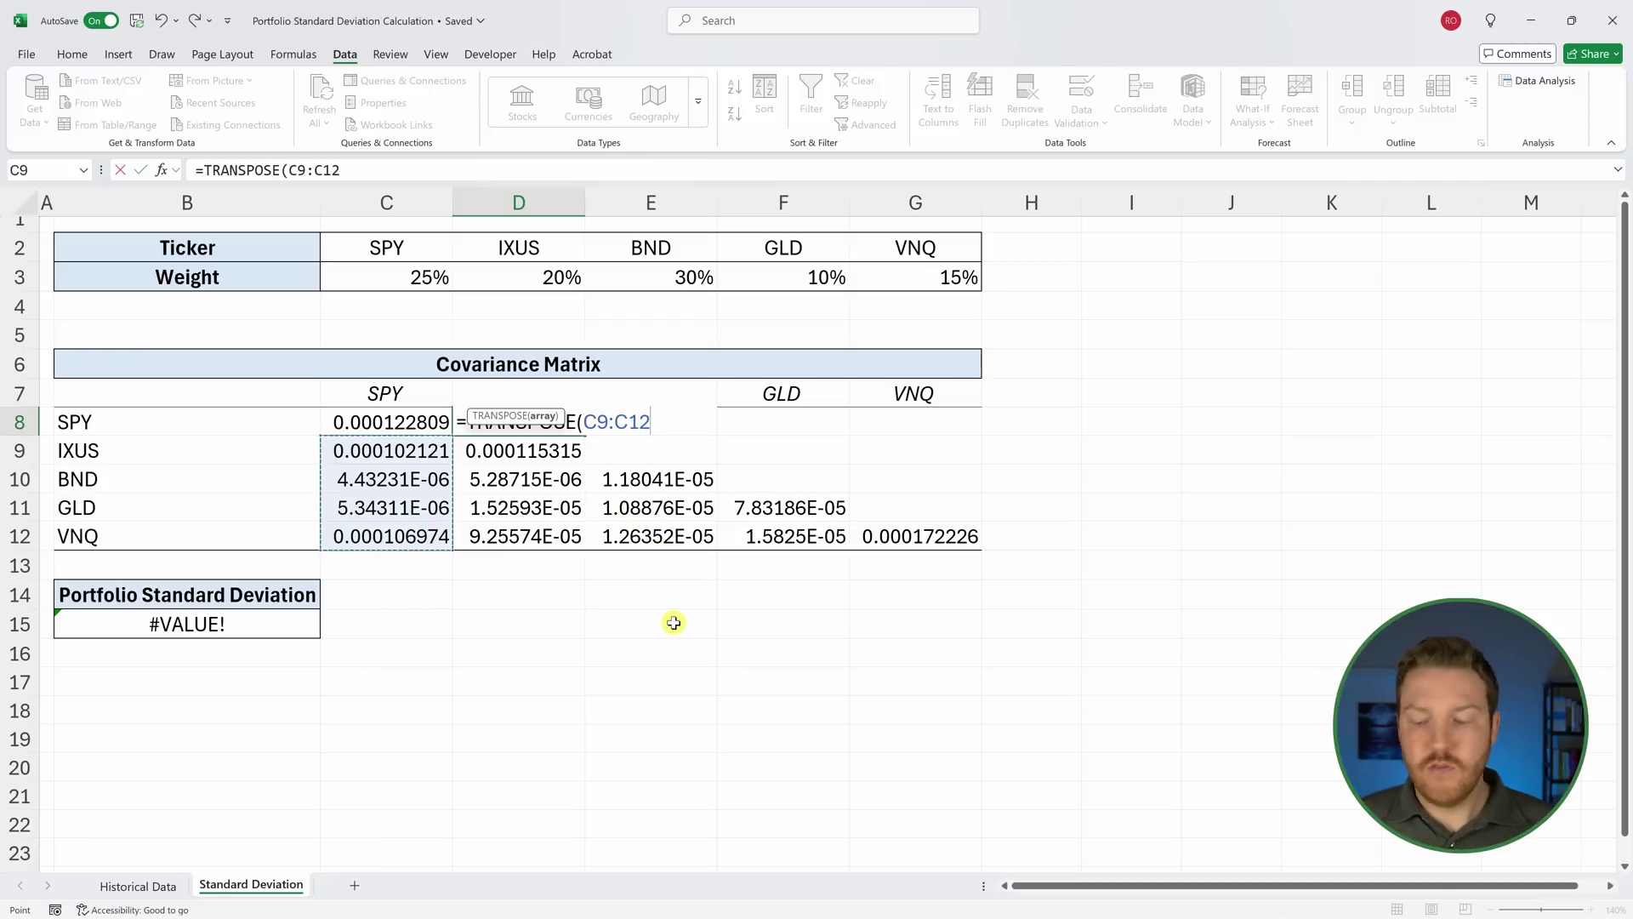
{"action": "key", "text": "Return"}
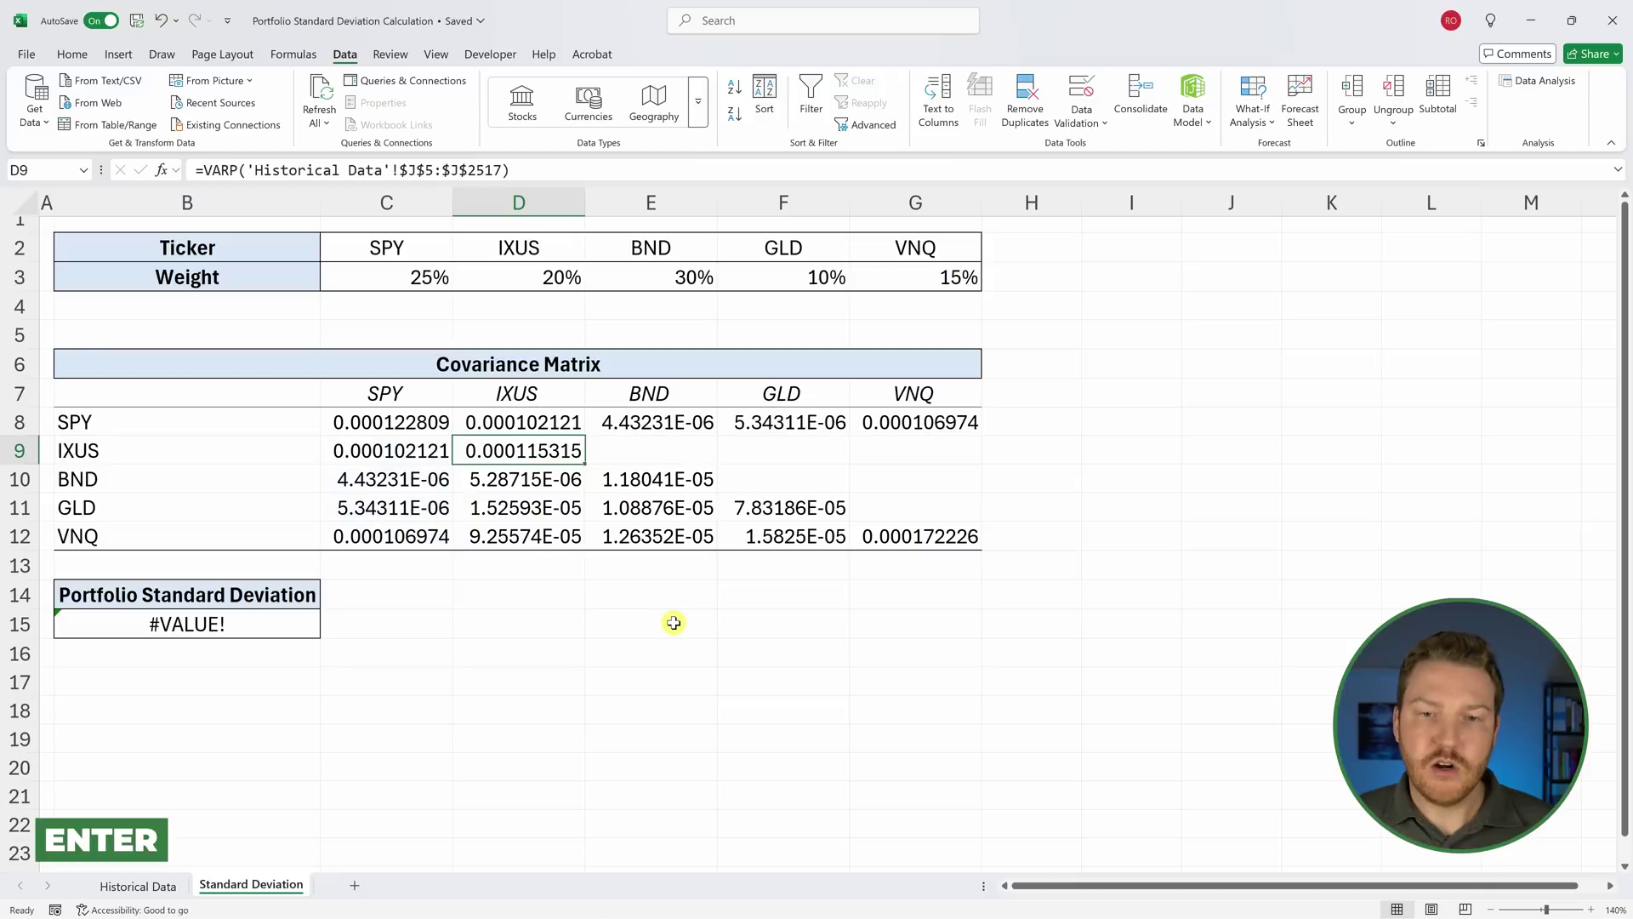
{"action": "left_click", "coordinate": [627, 454]}
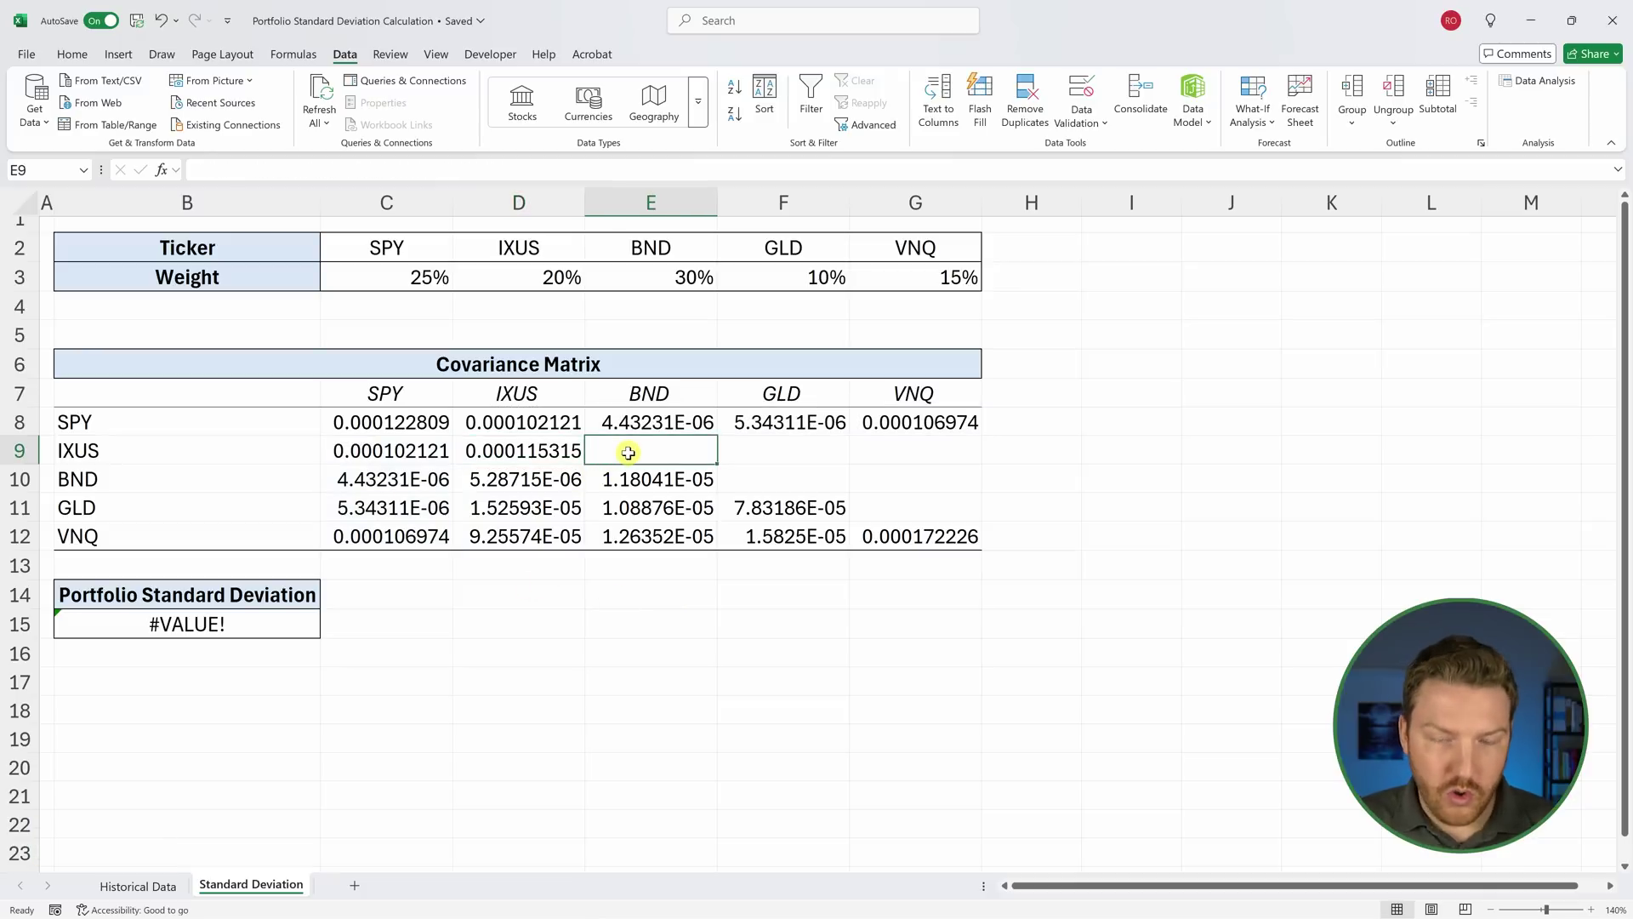
{"action": "type", "text": "=trans"}
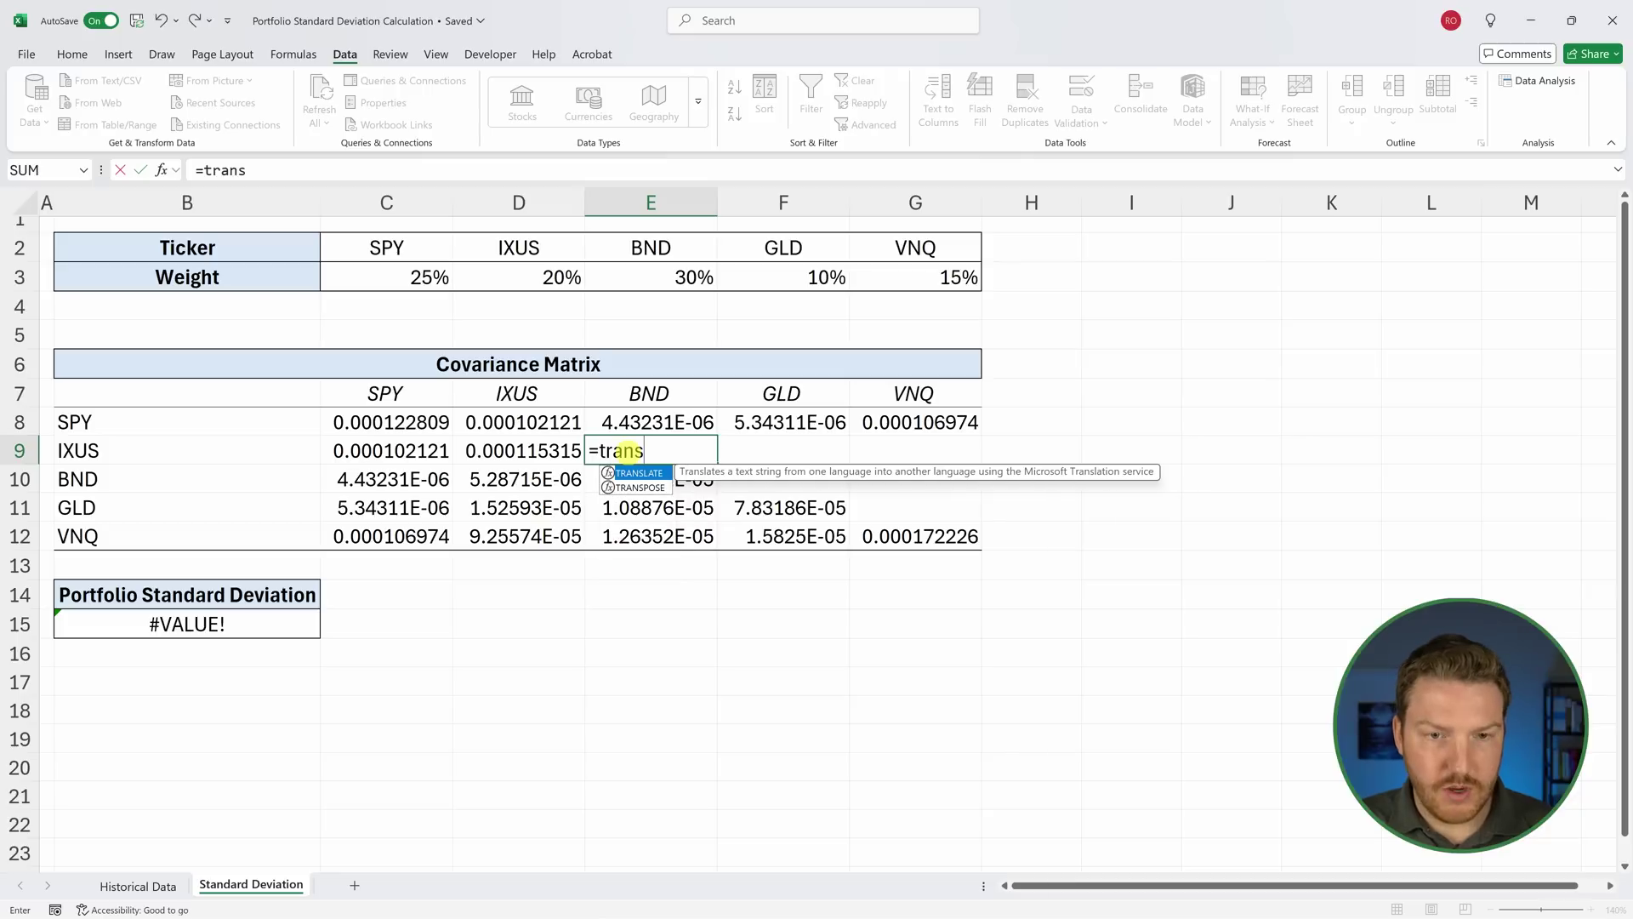
{"action": "key", "text": "Down"}
{"action": "key", "text": "Tab"}
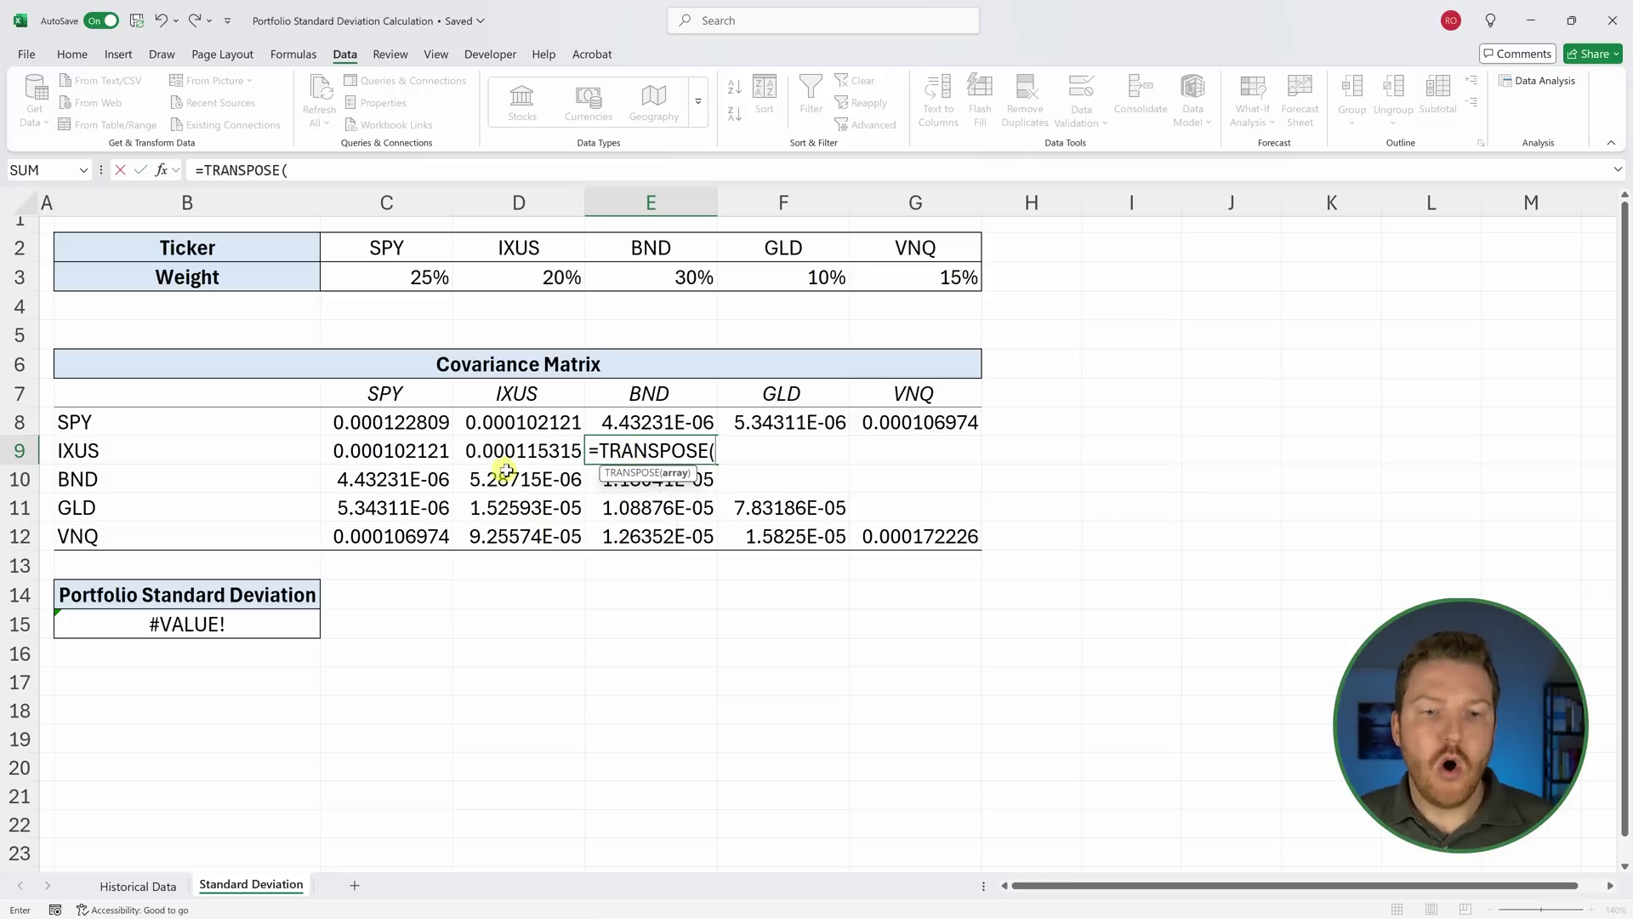
{"action": "left_click_drag", "start_coordinate": [506, 470], "coordinate": [534, 536]}
{"action": "key", "text": "Return"}
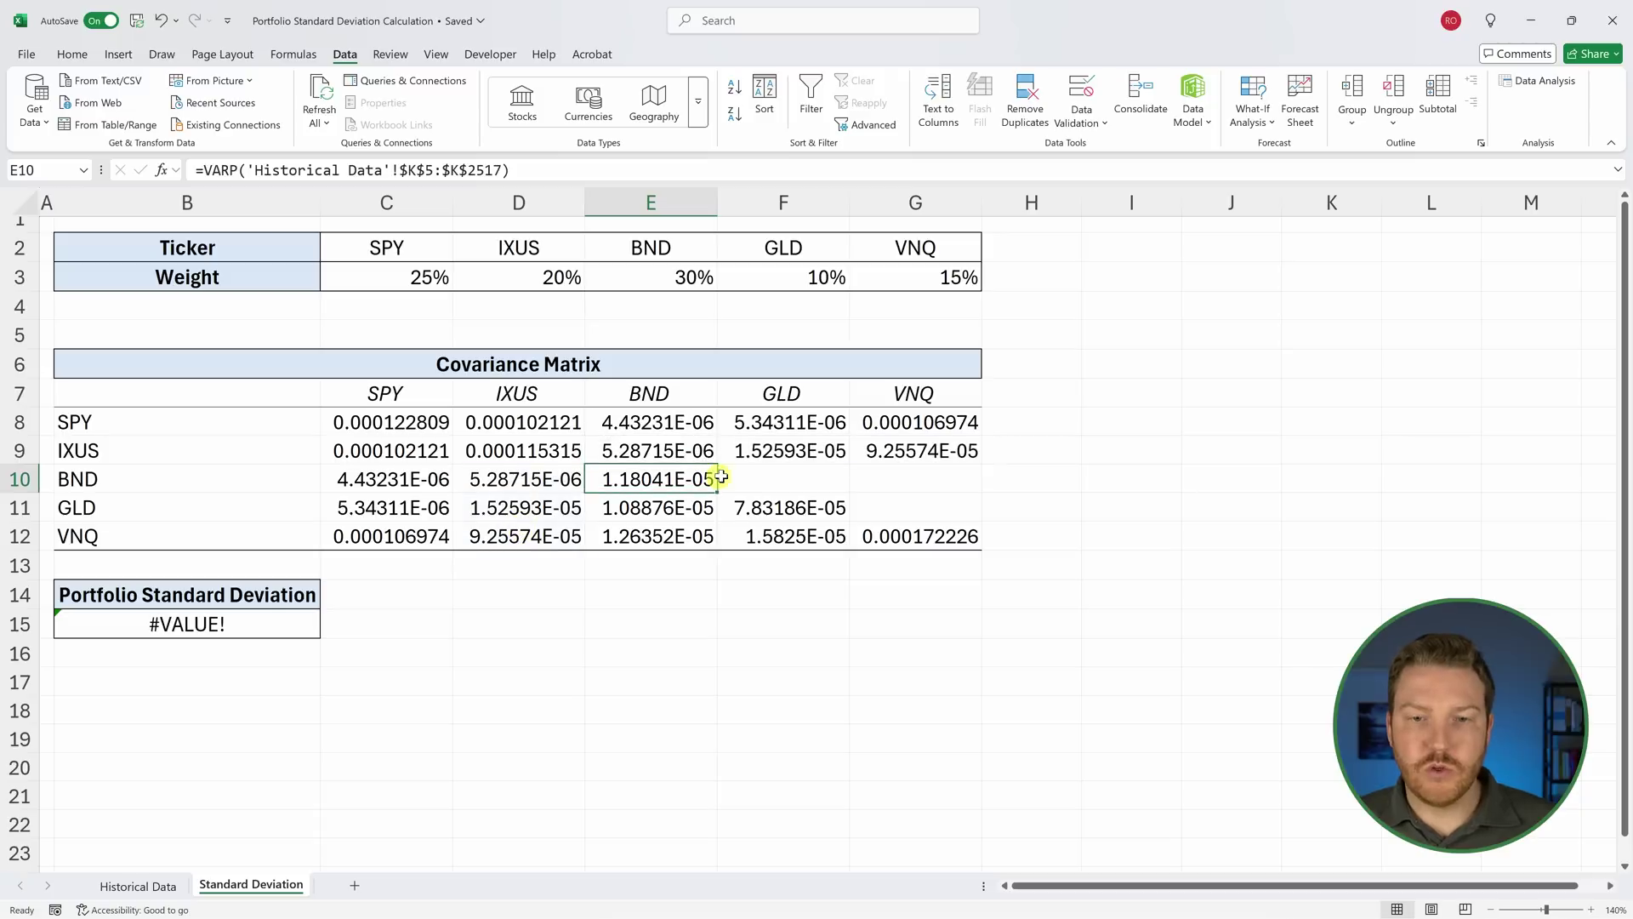
Fill F10:G10 with =TRANSPOSE(E11:E12) and set G11 to =F12
{"action": "left_click", "coordinate": [749, 471]}
{"action": "type", "text": "=trans"}
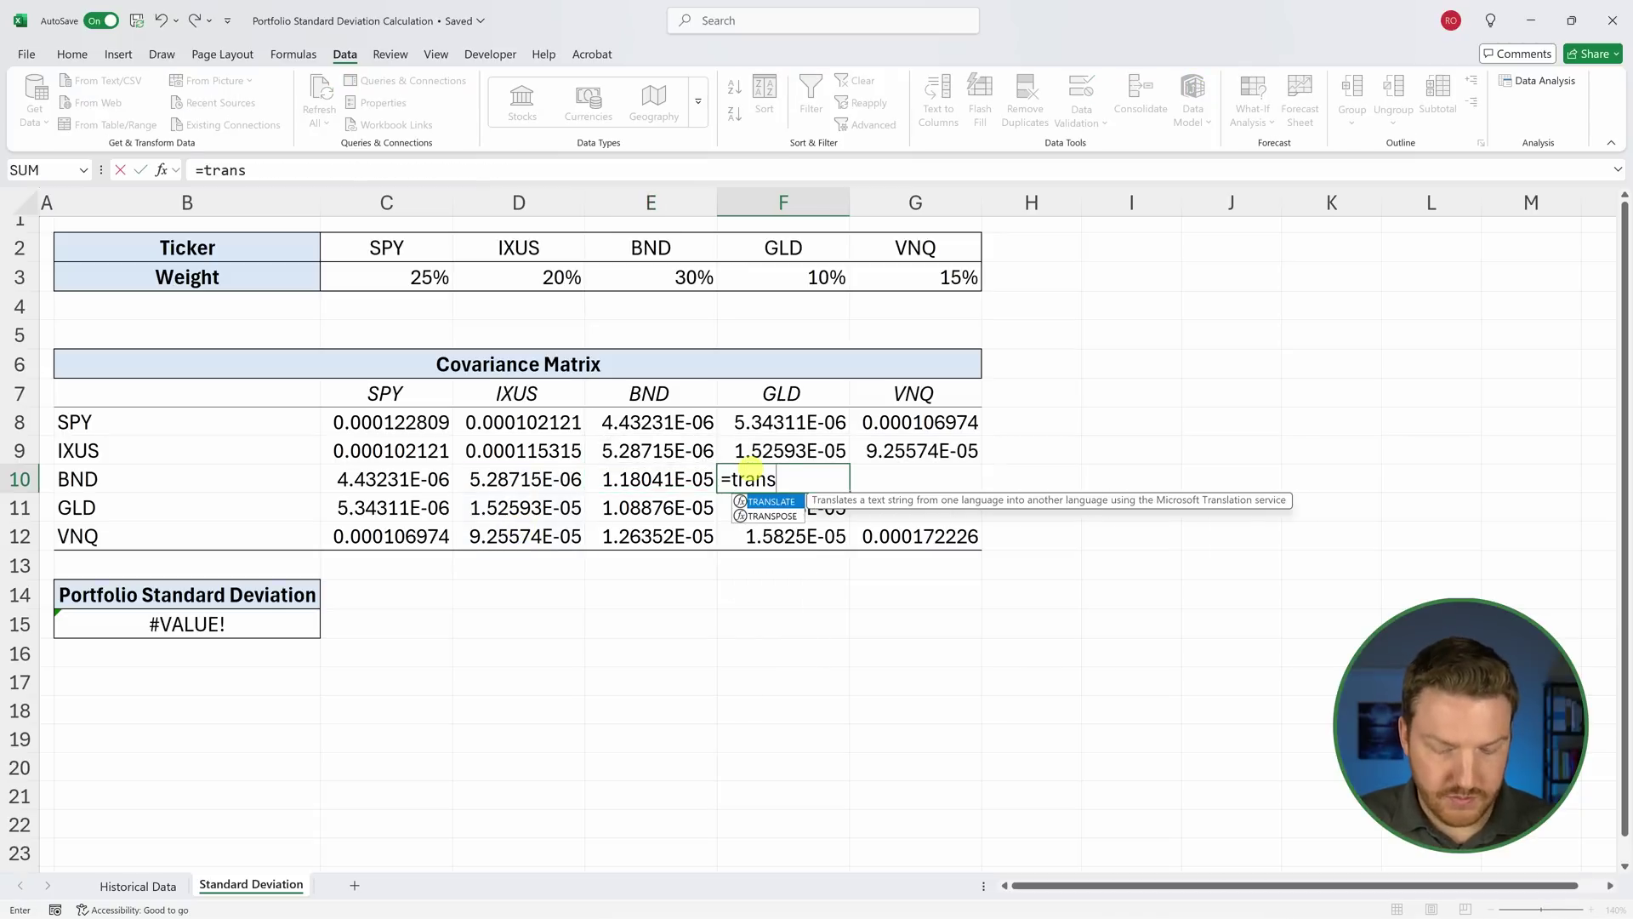
{"action": "type", "text": "p"}
{"action": "key", "text": "Tab"}
{"action": "left_click_drag", "start_coordinate": [668, 502], "coordinate": [681, 545]}
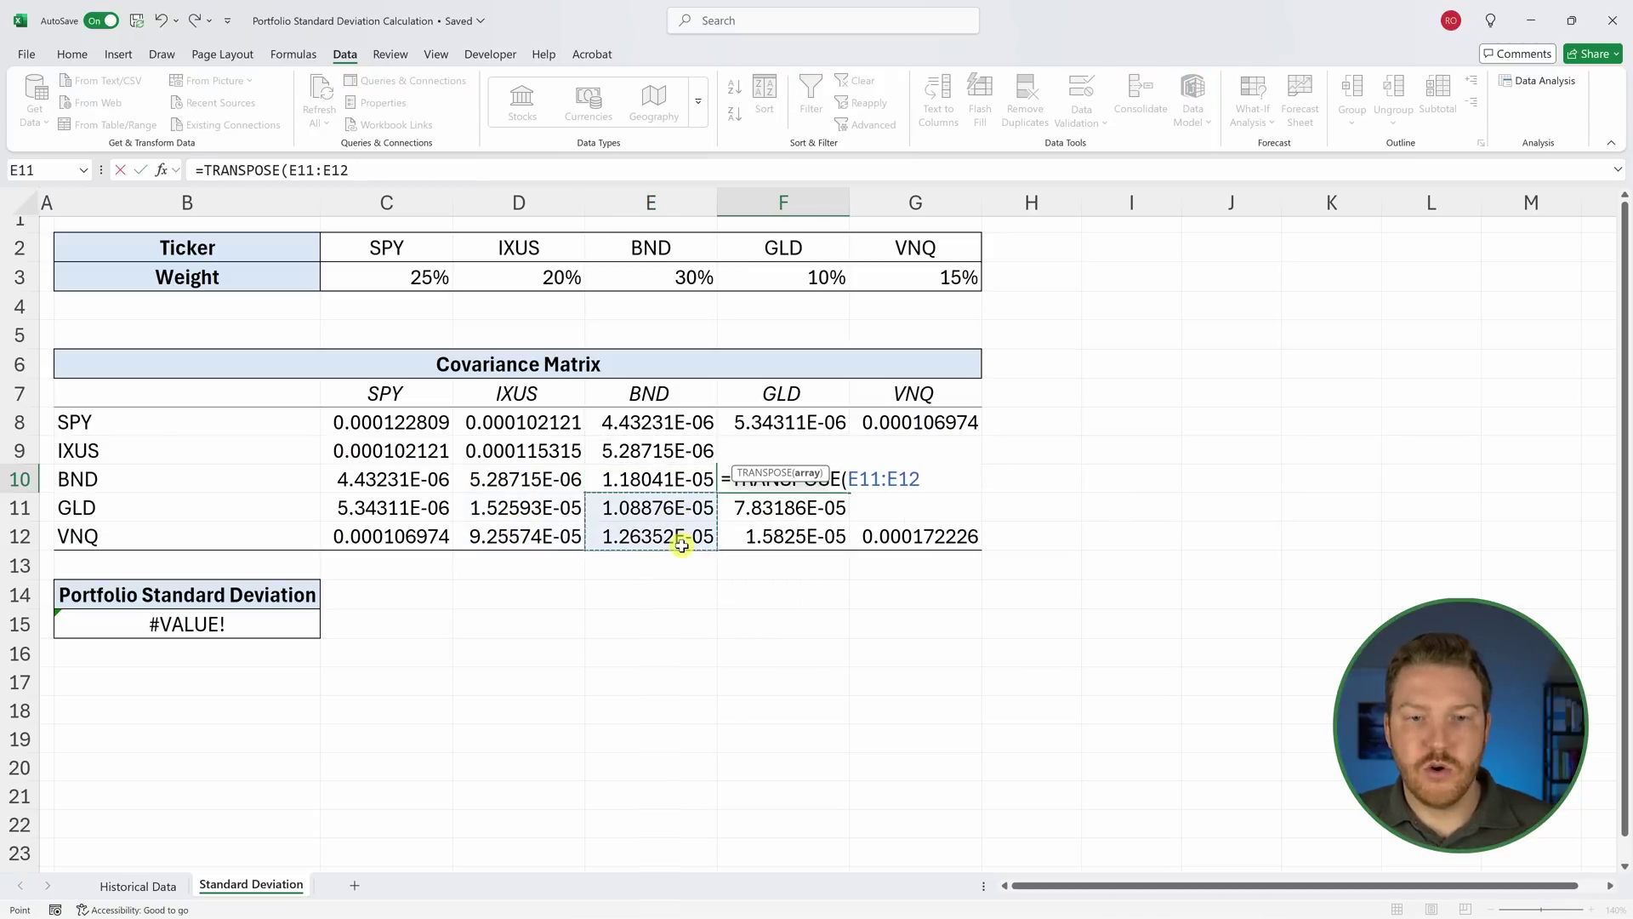
{"action": "key", "text": "Return"}
{"action": "left_click", "coordinate": [906, 505]}
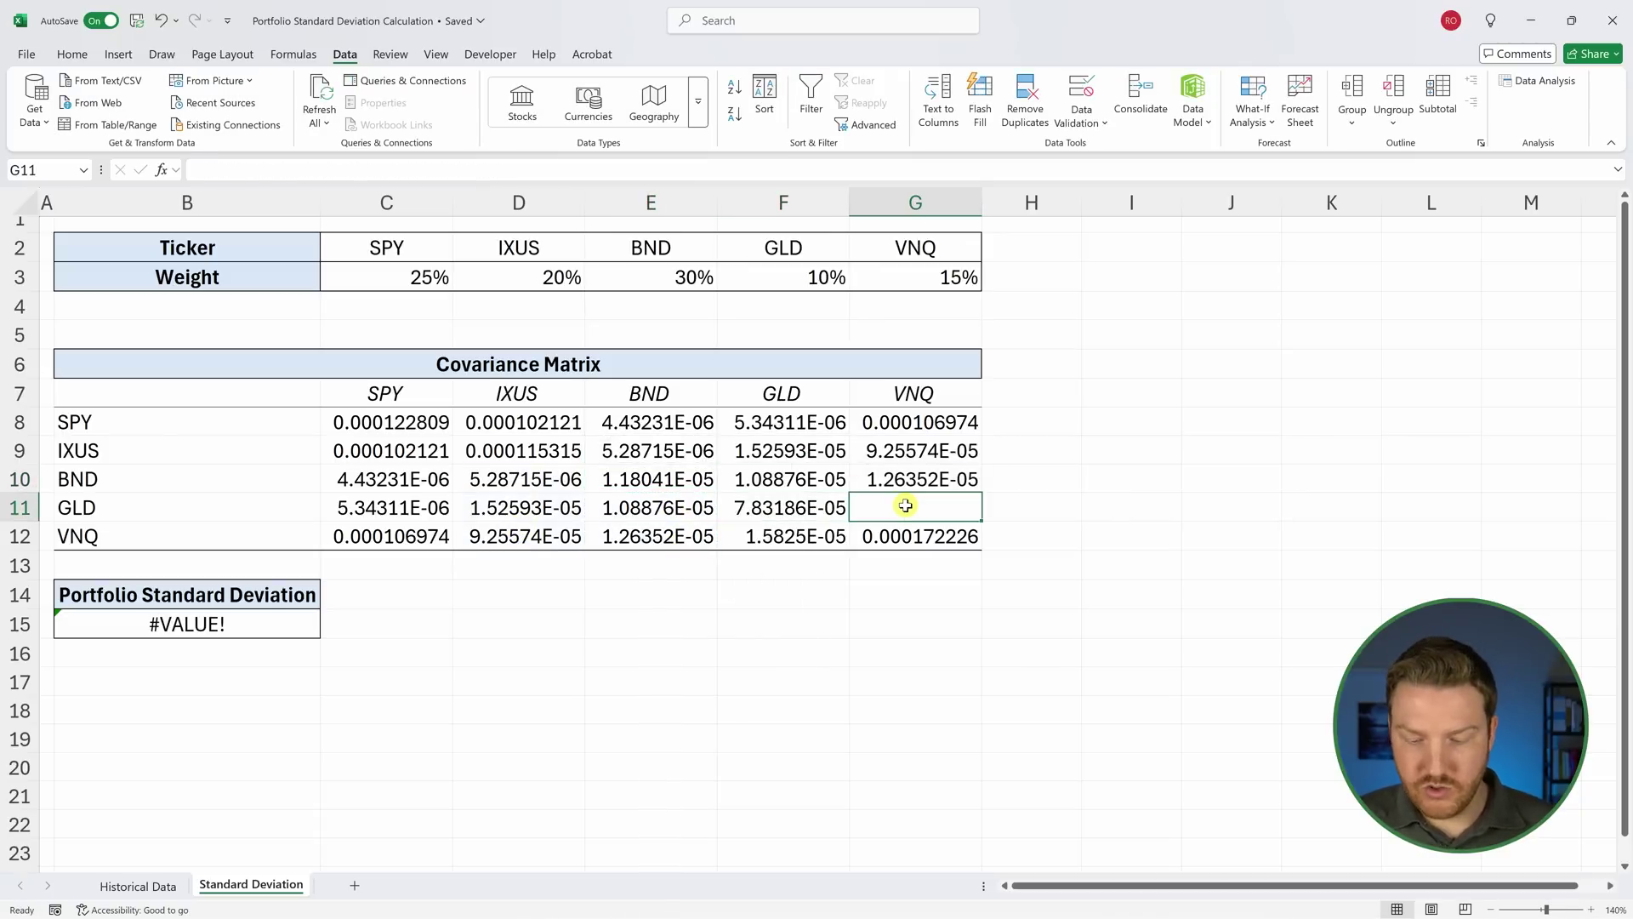
{"action": "type", "text": "="}
{"action": "key", "text": "Left"}
{"action": "key", "text": "Down"}
{"action": "key", "text": "Return"}
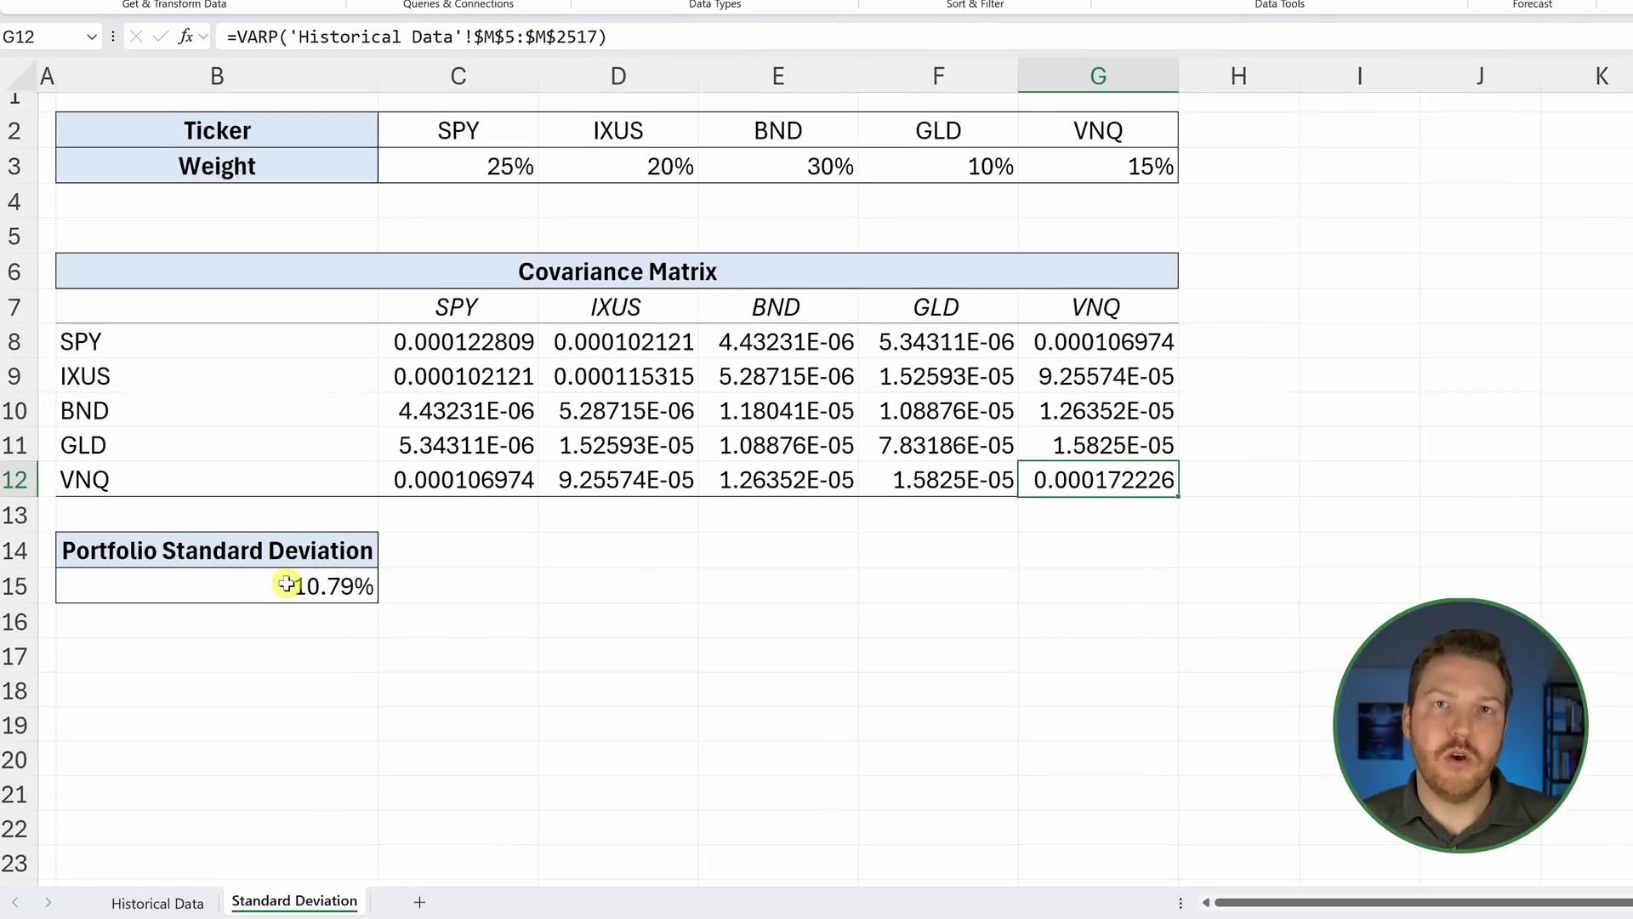
Select B15 and put its MMULT/TRANSPOSE formula into edit mode in the formula bar
{"action": "left_click", "coordinate": [285, 583]}
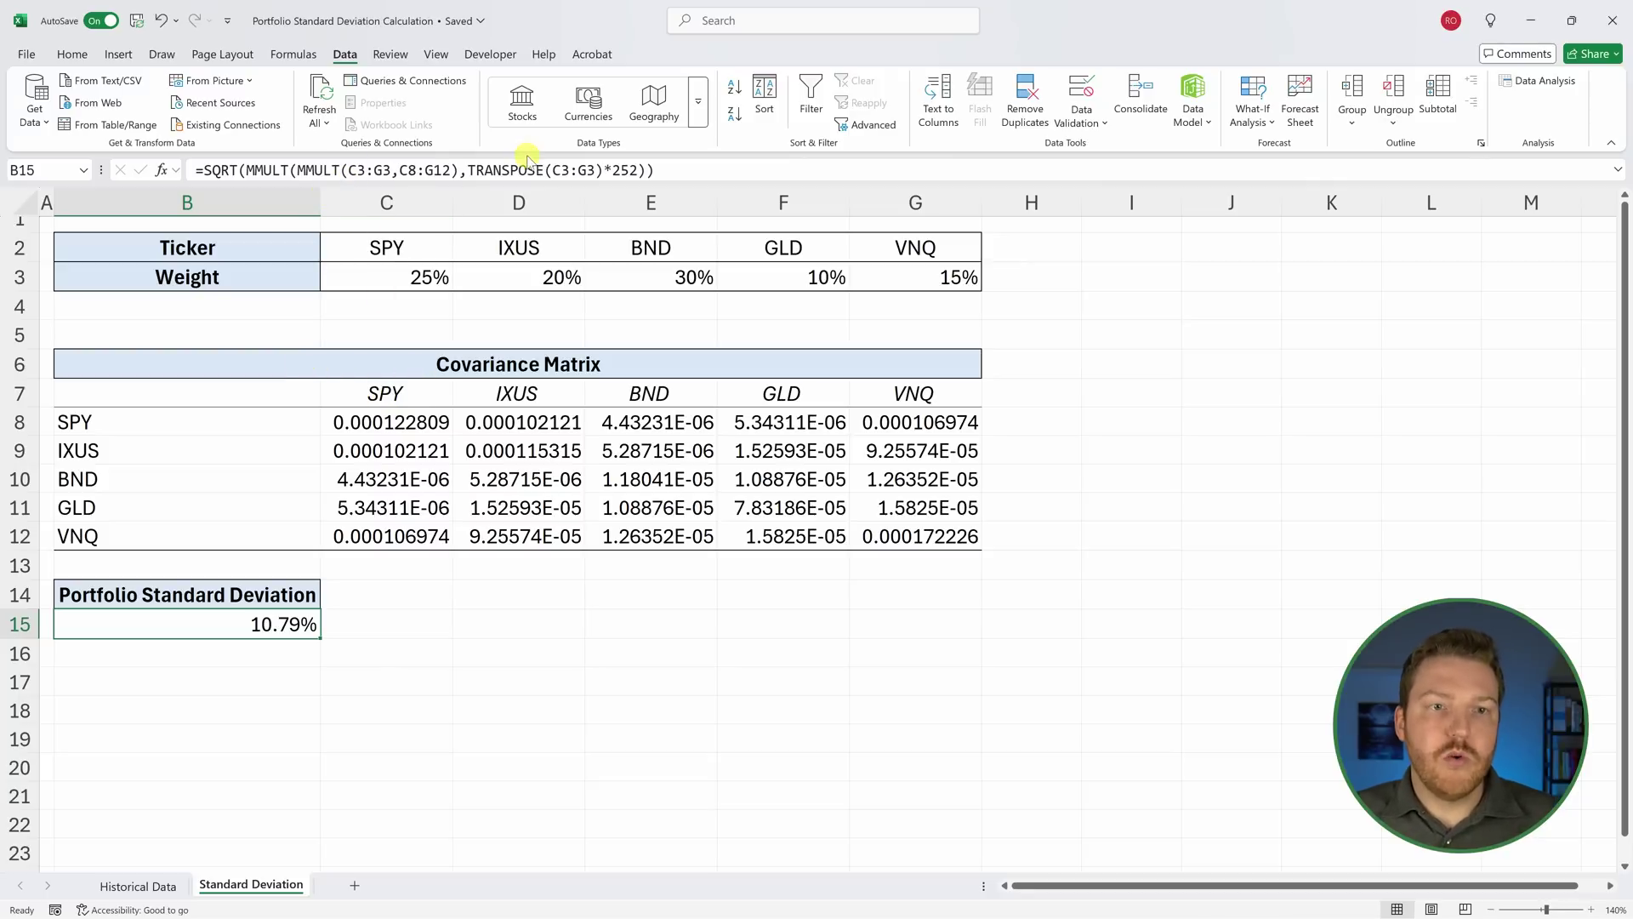
{"action": "left_click", "coordinate": [662, 165]}
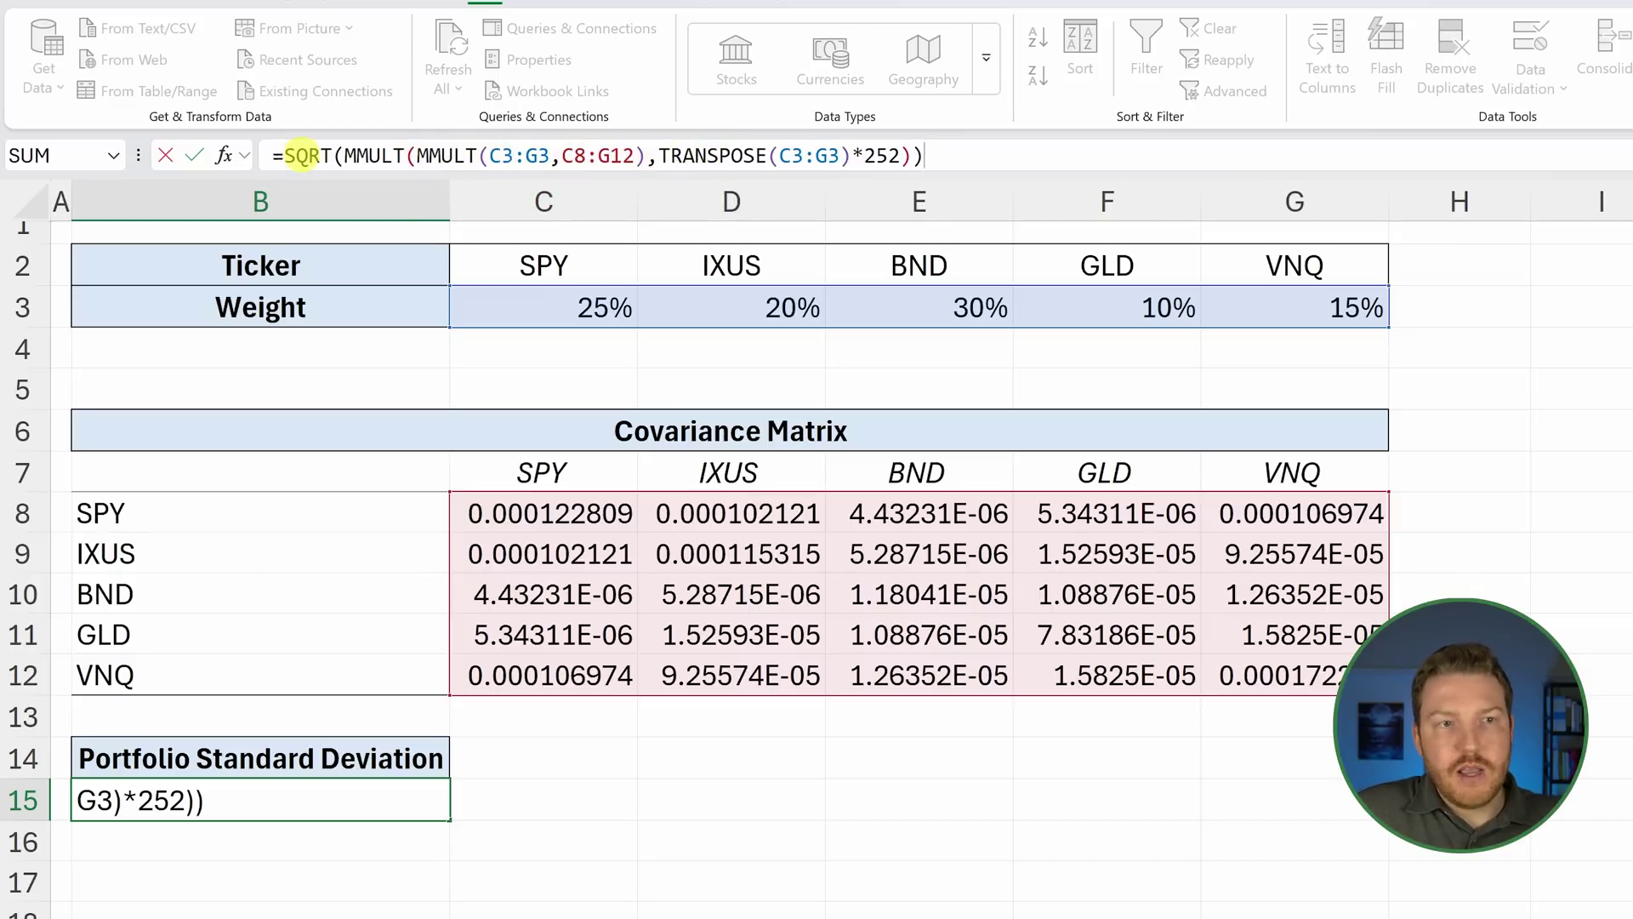
{"action": "left_click_drag", "start_coordinate": [286, 156], "coordinate": [338, 156]}
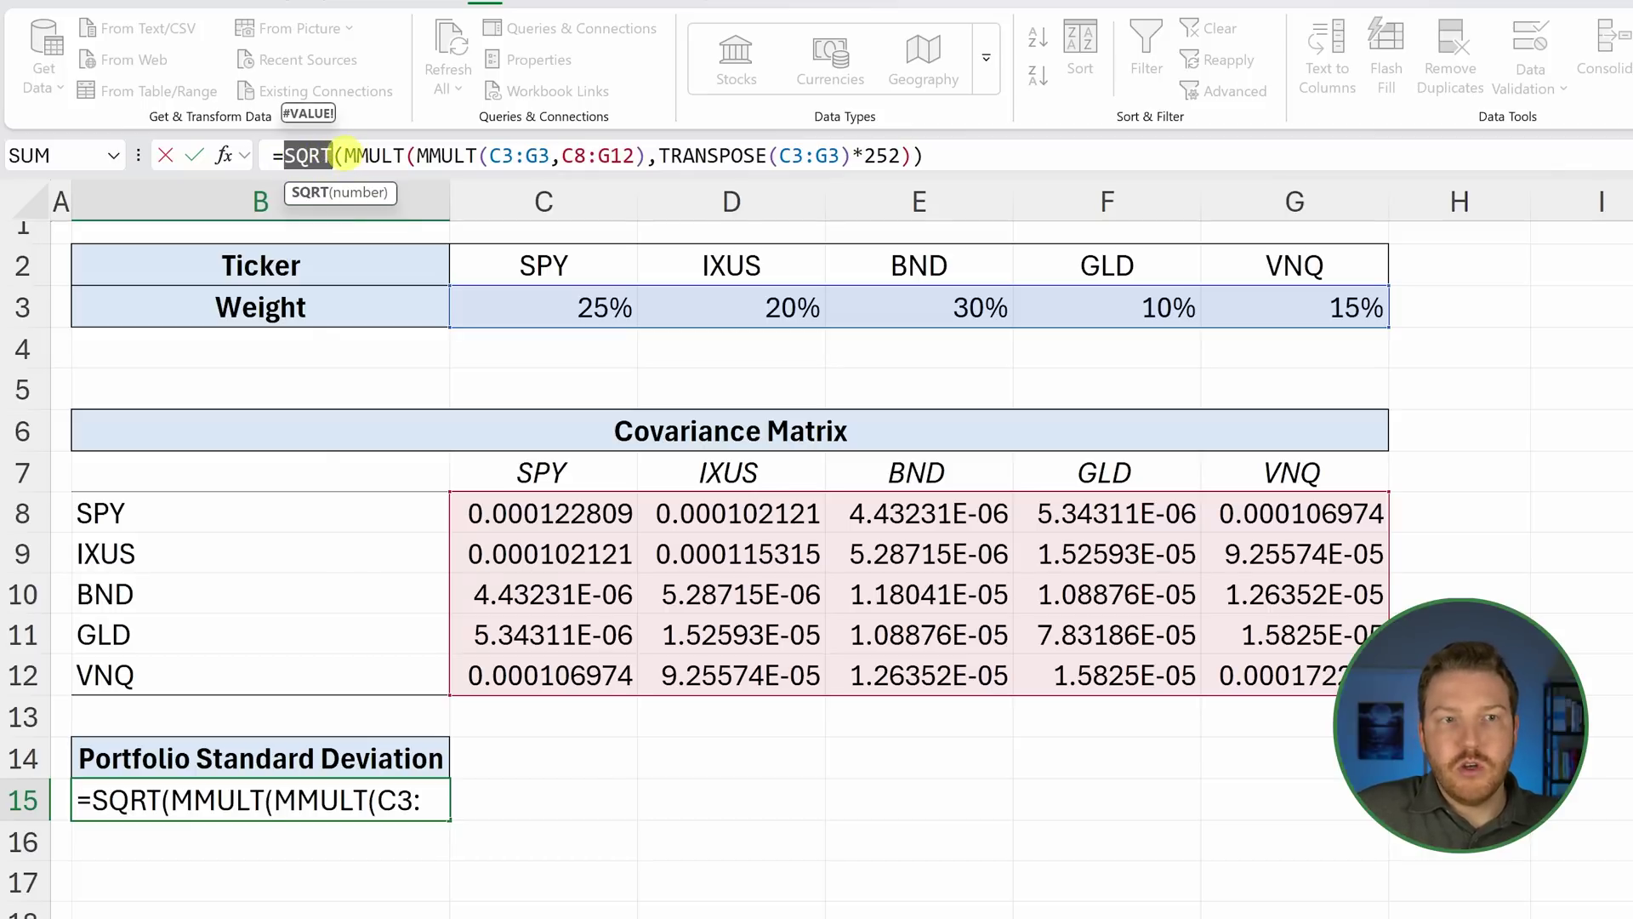
{"action": "left_click_drag", "start_coordinate": [344, 156], "coordinate": [912, 158]}
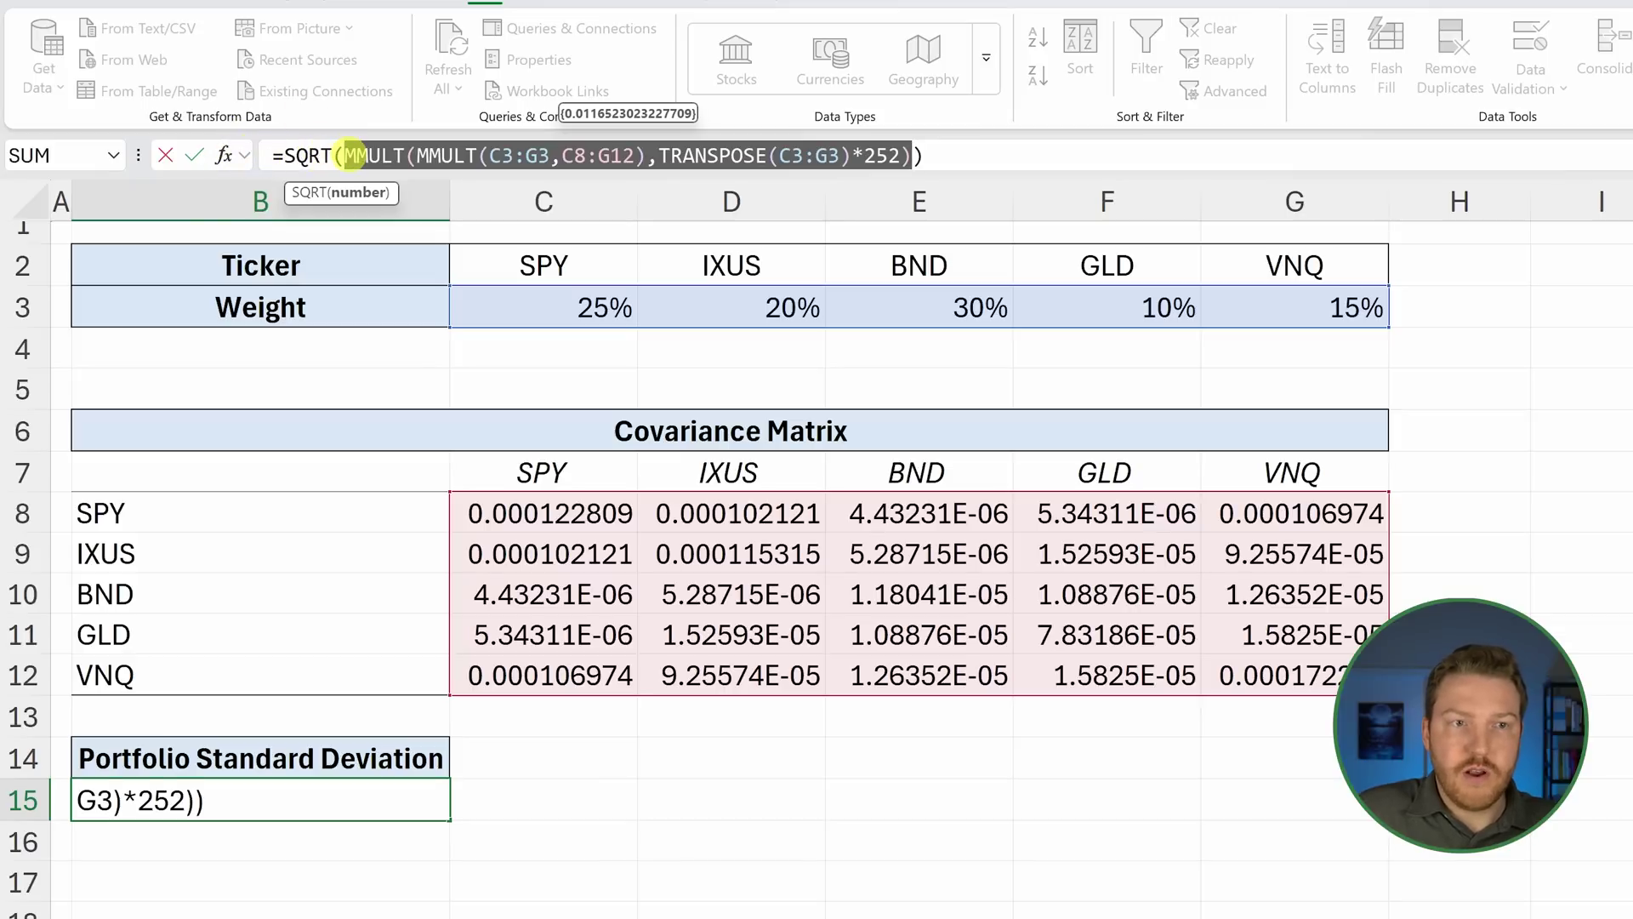
{"action": "left_click_drag", "start_coordinate": [287, 156], "coordinate": [337, 158]}
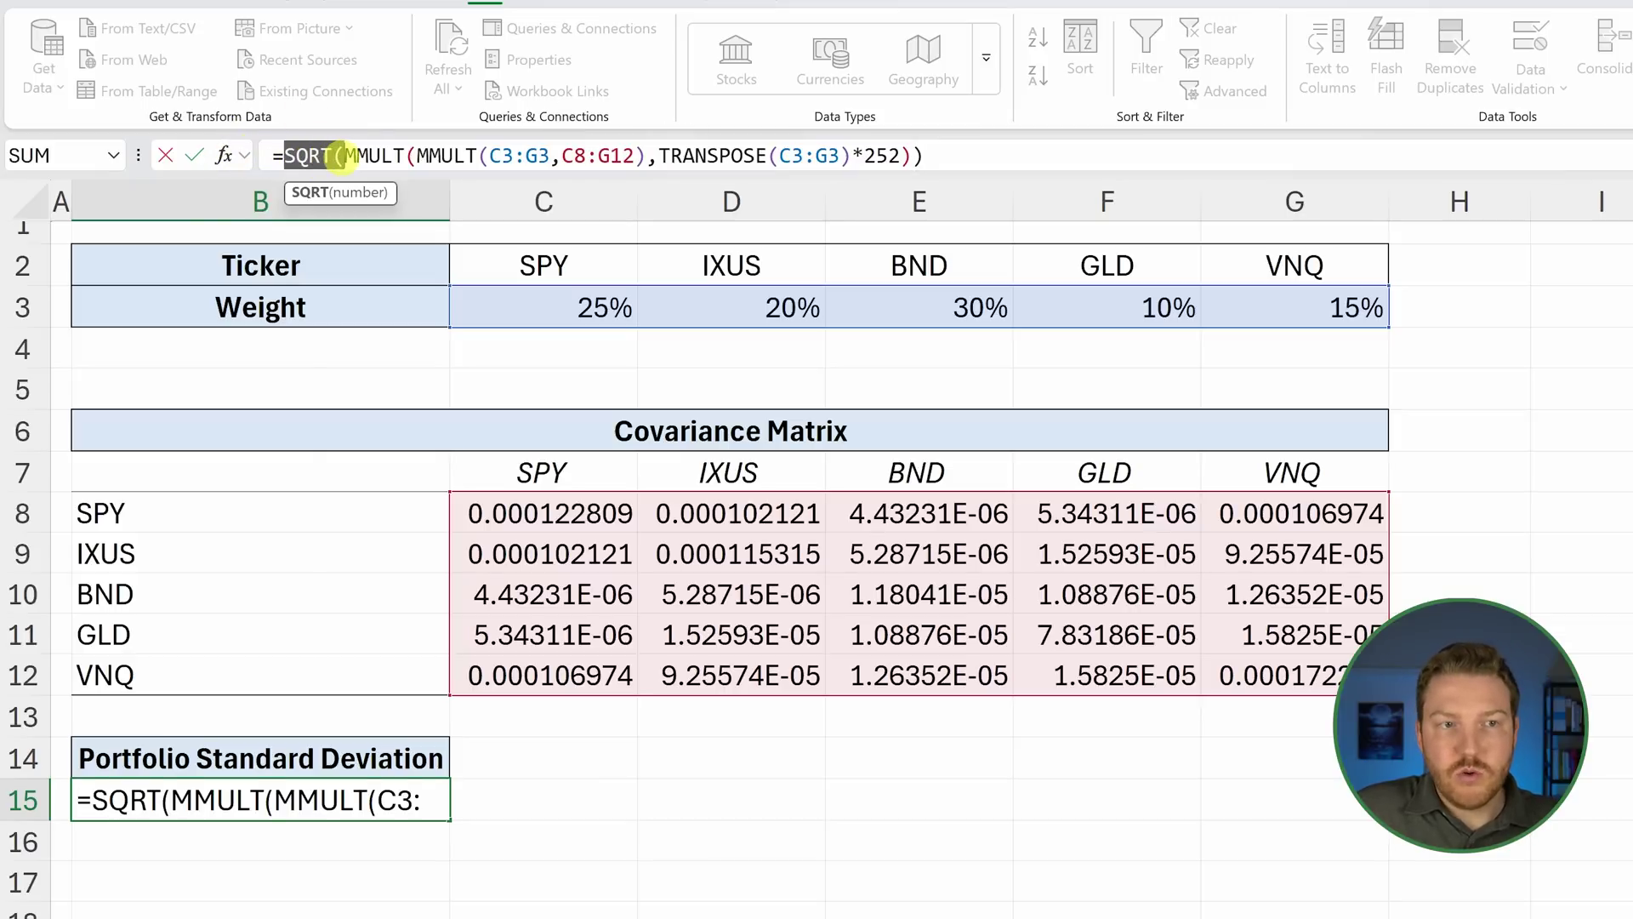
{"action": "left_click", "coordinate": [361, 157]}
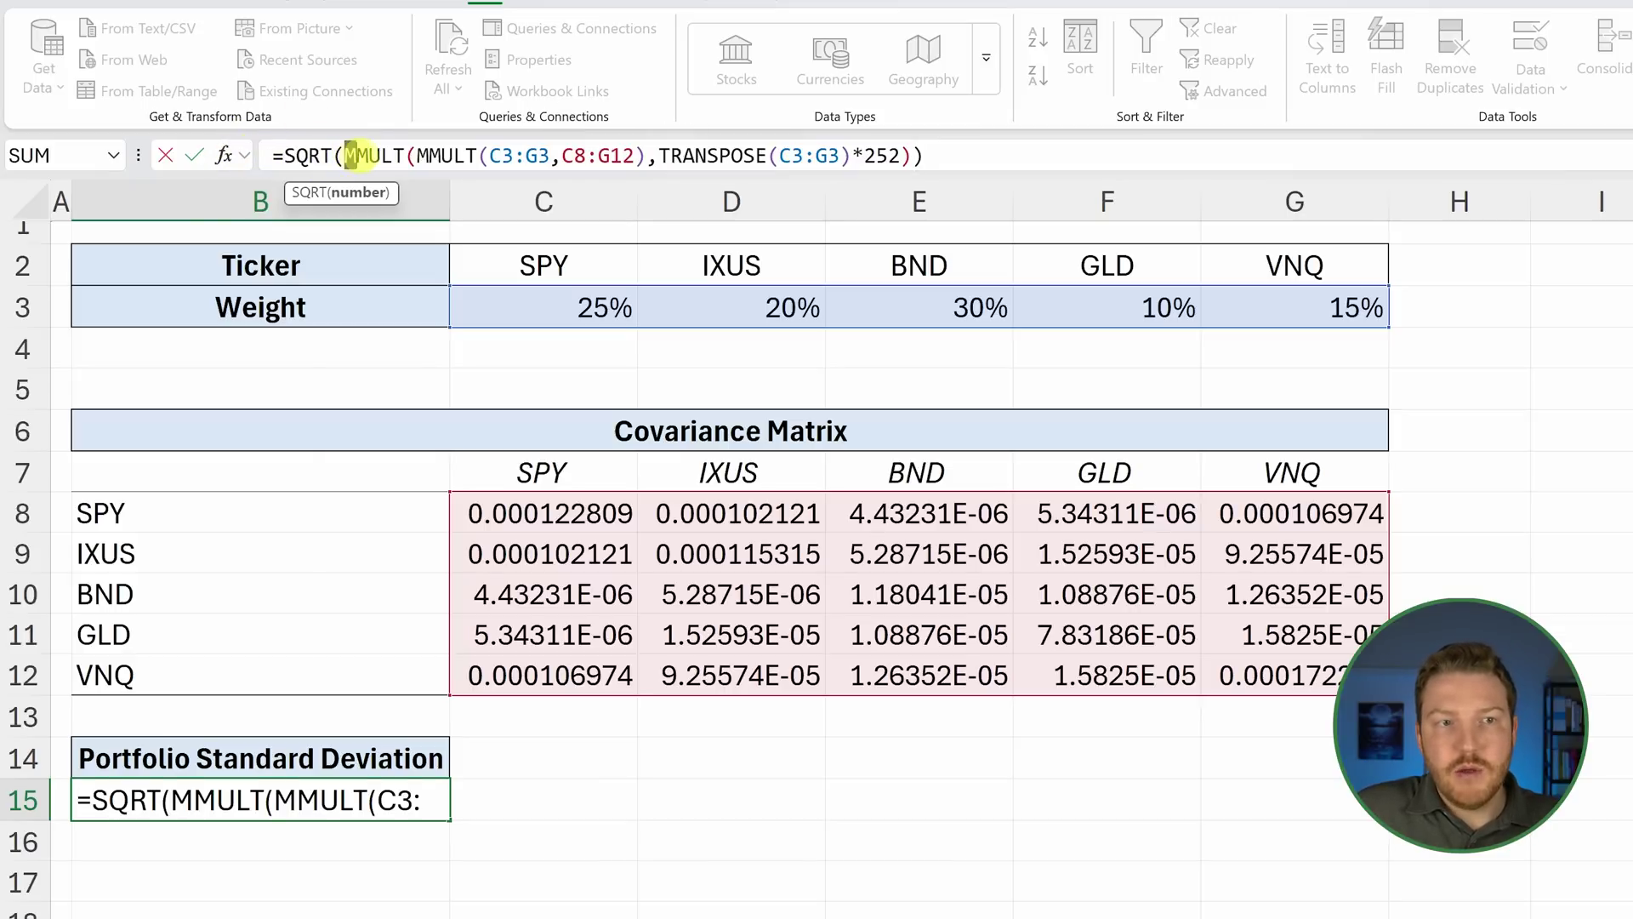
{"action": "left_click_drag", "start_coordinate": [358, 157], "coordinate": [399, 162]}
{"action": "left_click", "coordinate": [358, 152]}
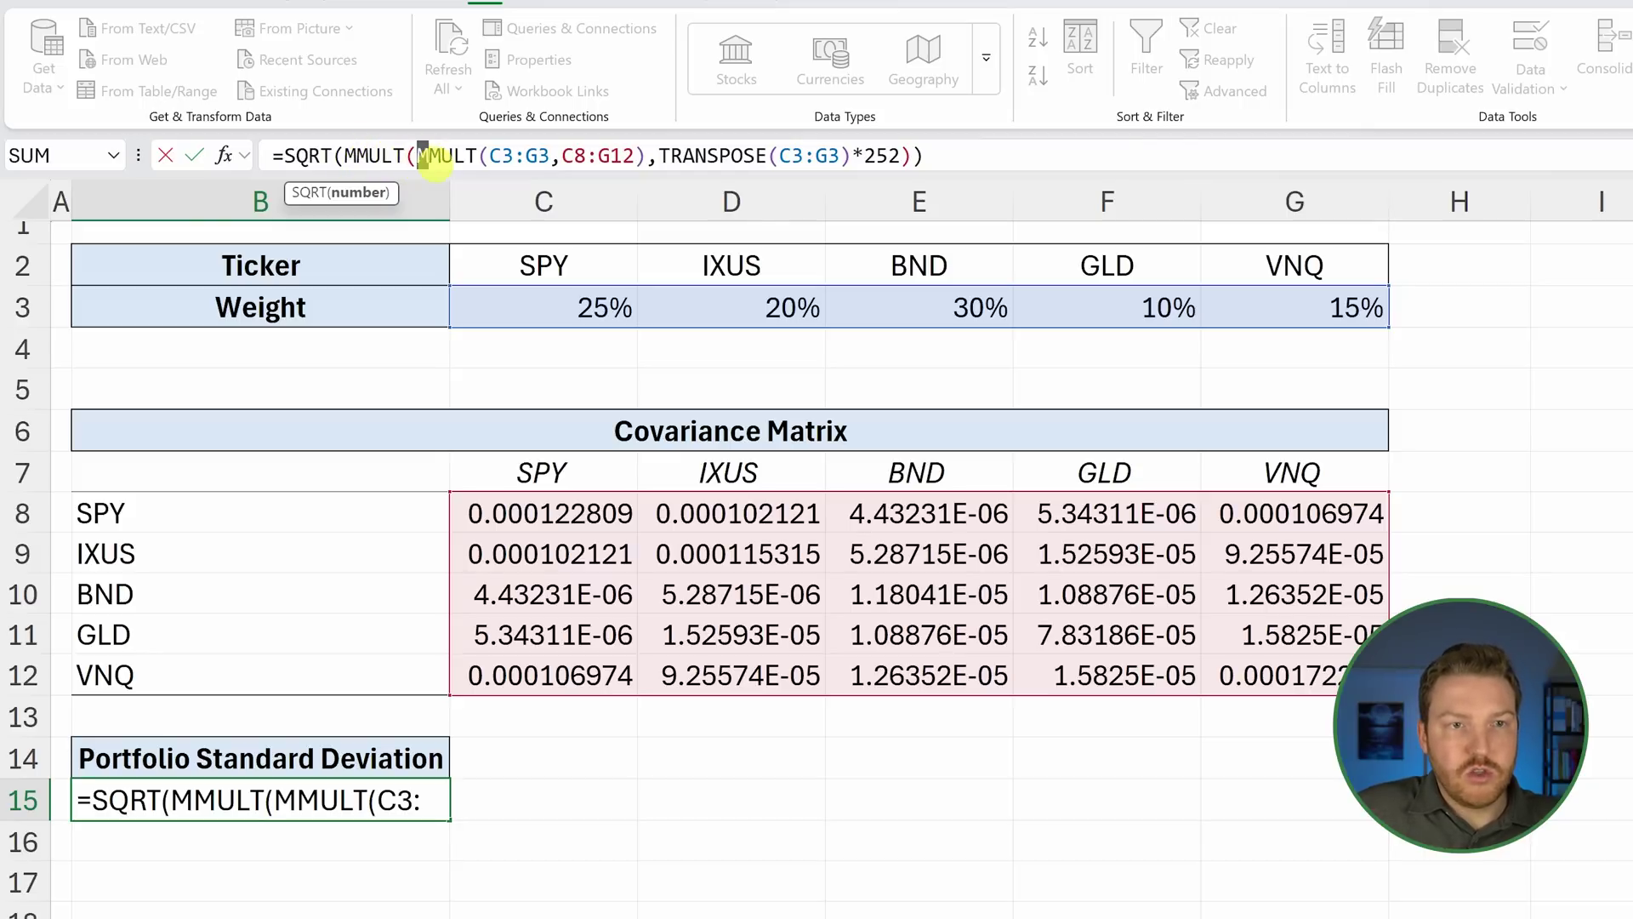
{"action": "left_click_drag", "start_coordinate": [458, 162], "coordinate": [496, 160]}
{"action": "left_click", "coordinate": [472, 157]}
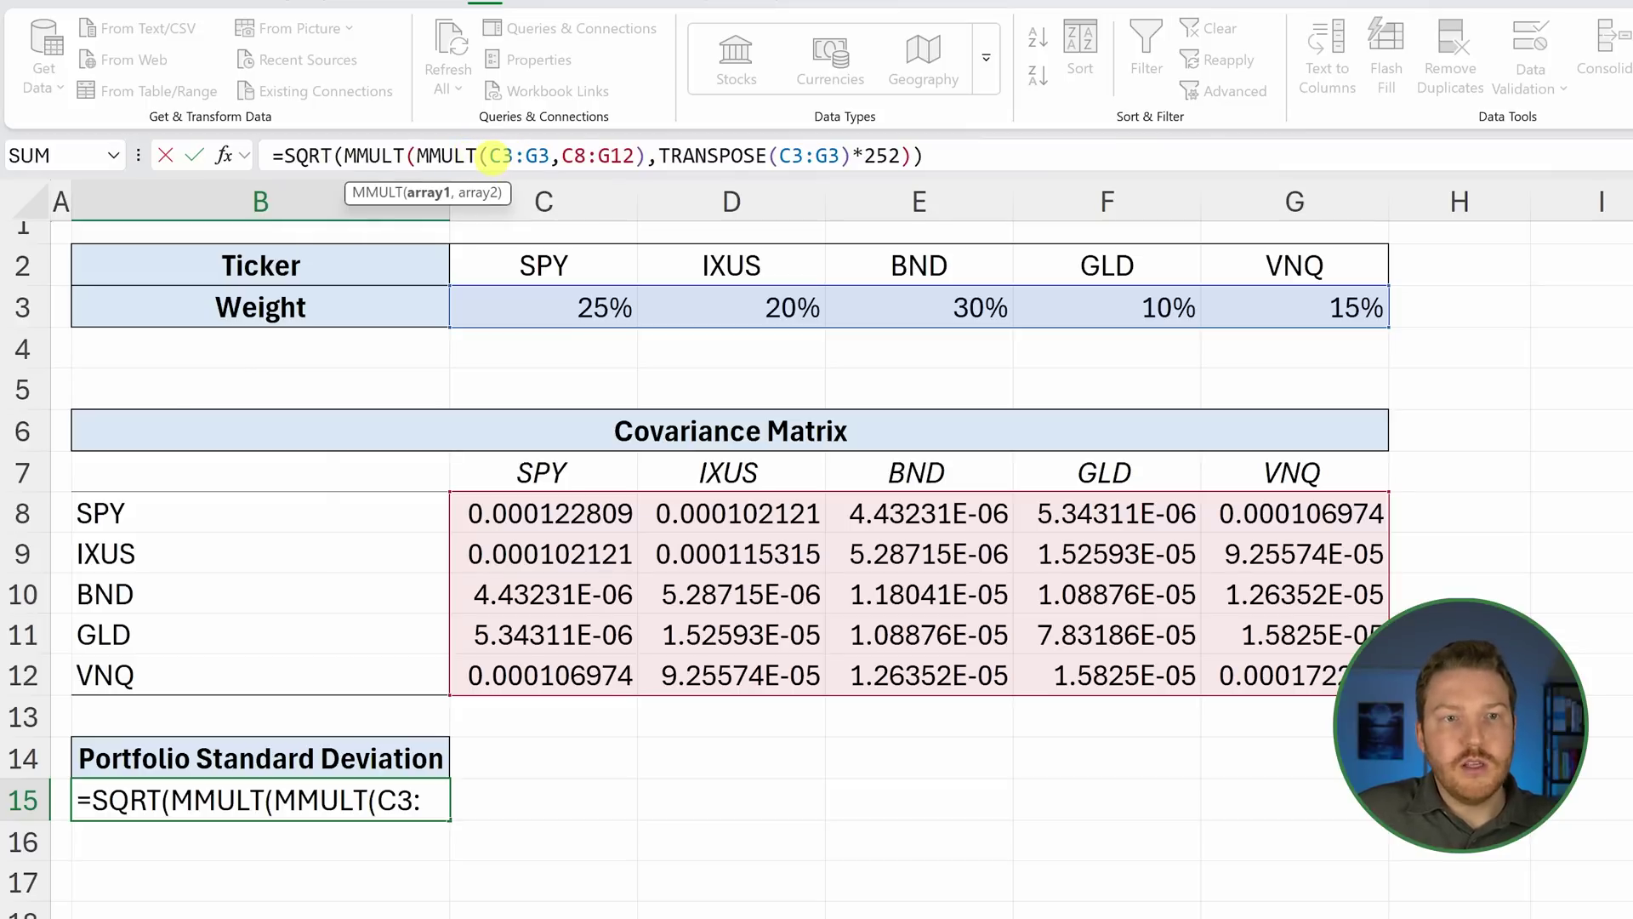
Highlight the C3:G3, C8:G12, MMULT and TRANSPOSE(C3:G3) parts of B15's formula
{"action": "left_click_drag", "start_coordinate": [491, 157], "coordinate": [549, 156]}
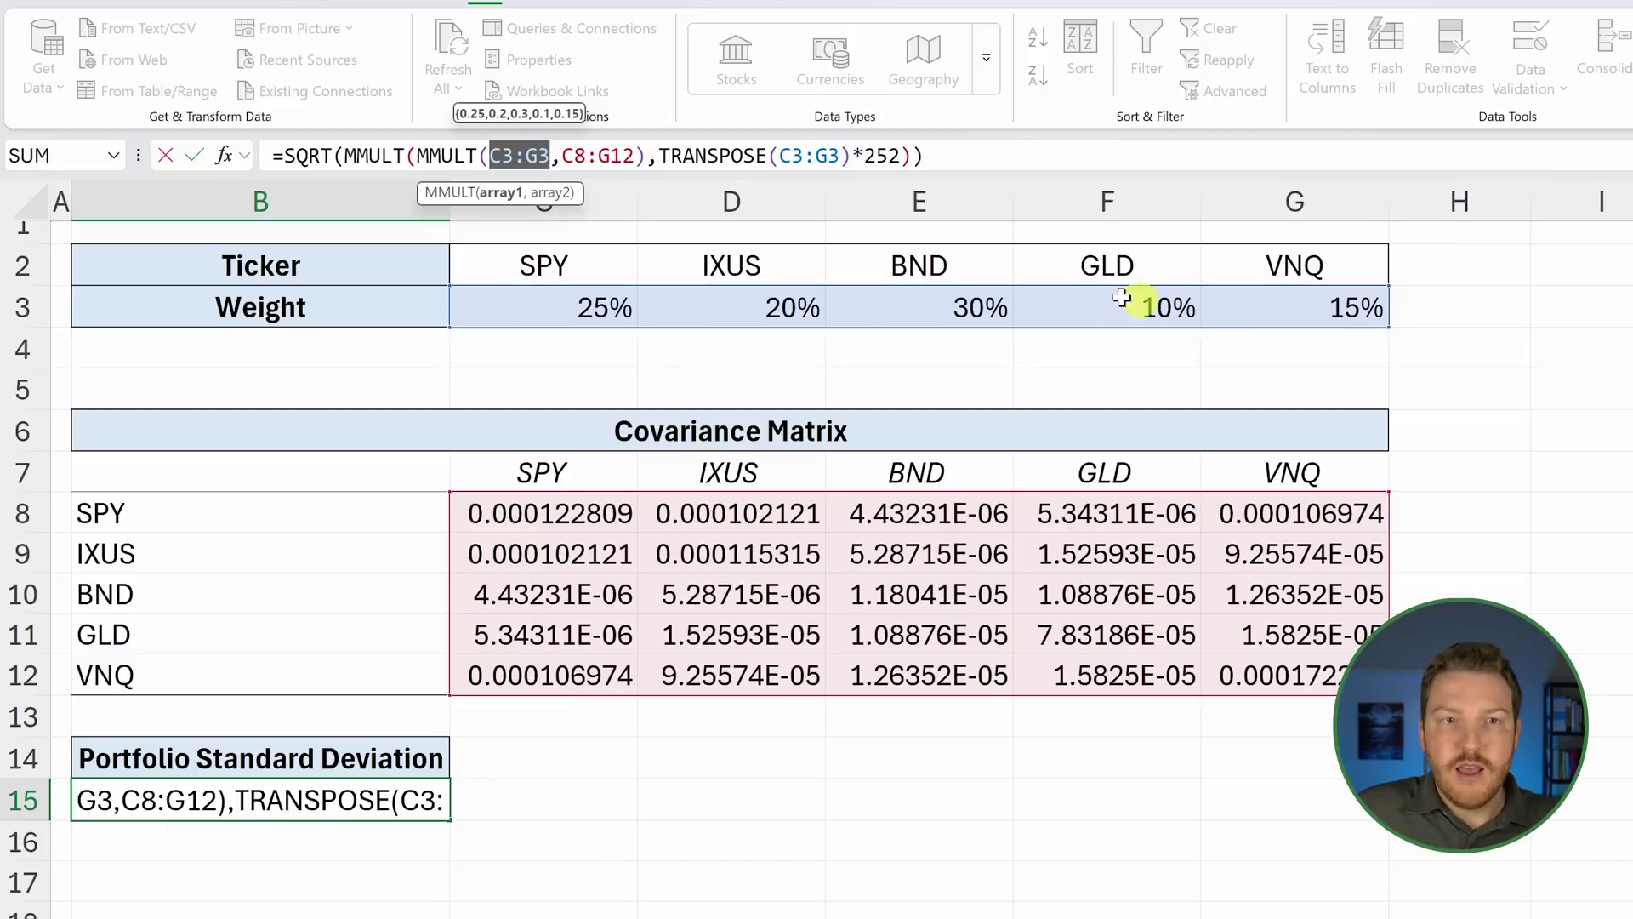
{"action": "left_click_drag", "start_coordinate": [562, 156], "coordinate": [635, 157]}
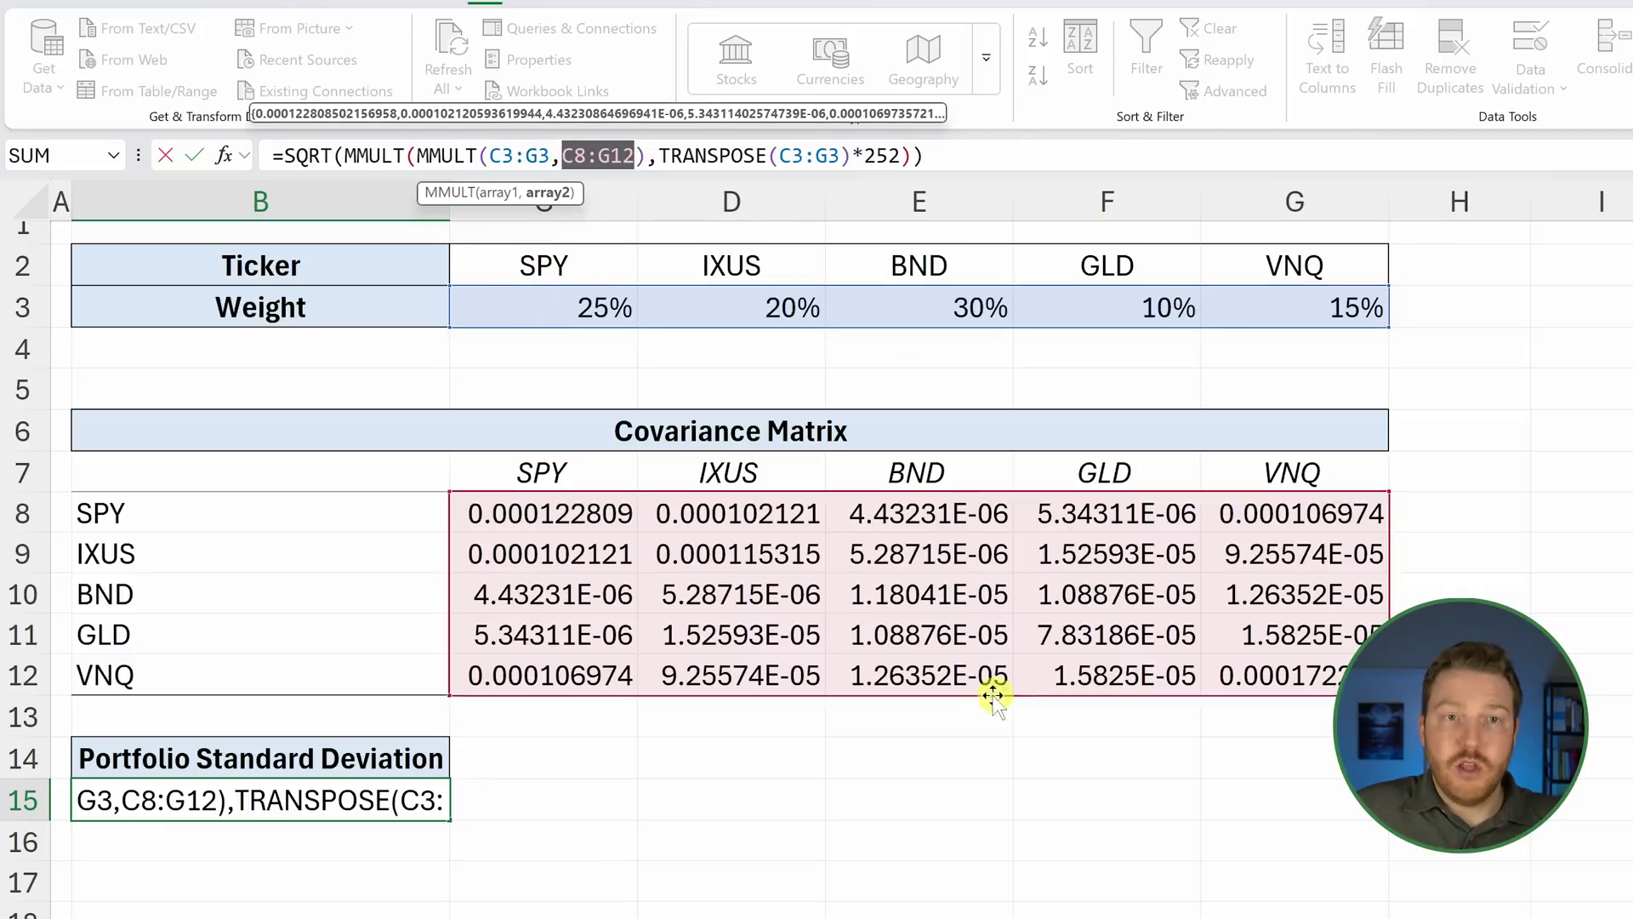
{"action": "left_click", "coordinate": [644, 156]}
{"action": "mouse_move", "coordinate": [644, 157]}
{"action": "left_mouse_down"}
{"action": "mouse_move", "coordinate": [418, 155]}
{"action": "mouse_move", "coordinate": [644, 160]}
{"action": "left_mouse_up"}
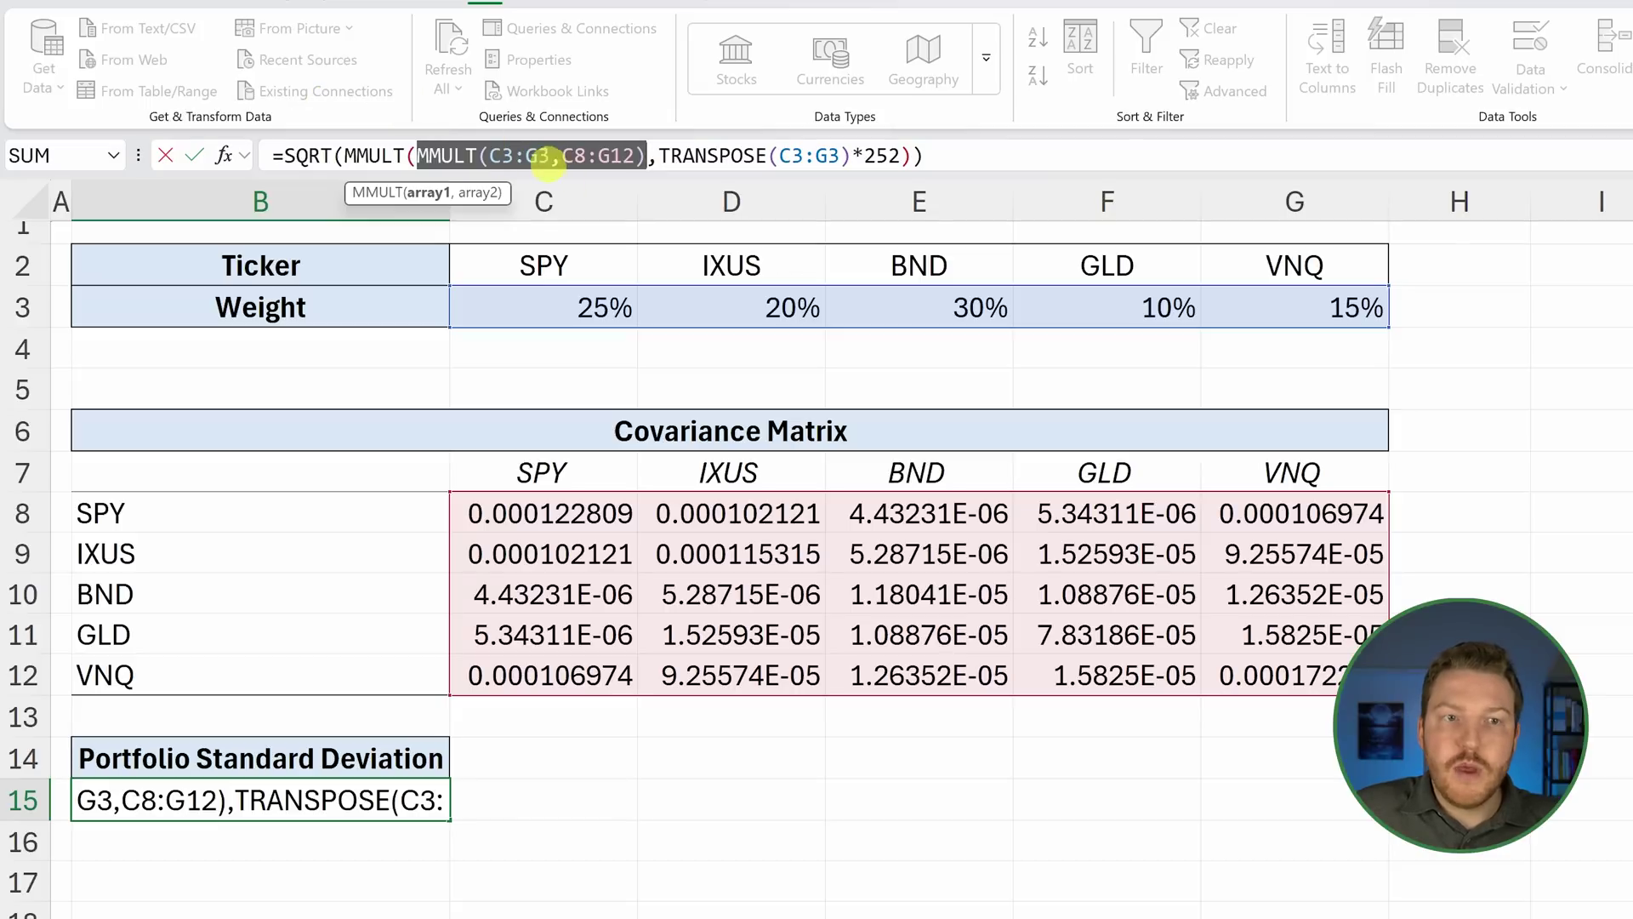
{"action": "left_click", "coordinate": [339, 158]}
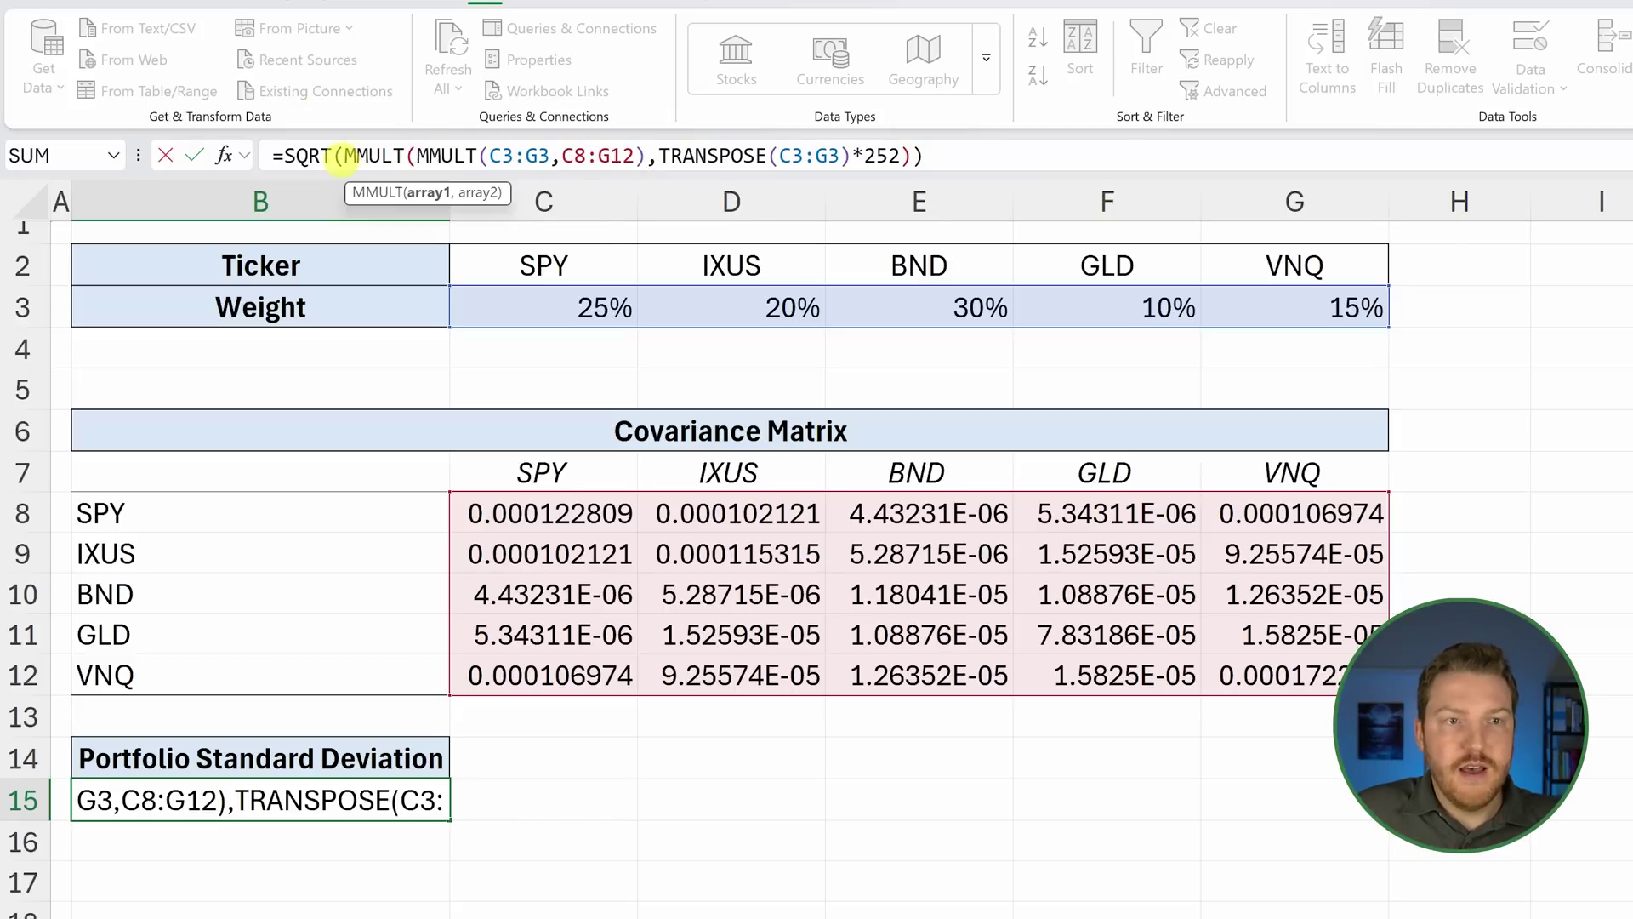
{"action": "double_click", "coordinate": [357, 157]}
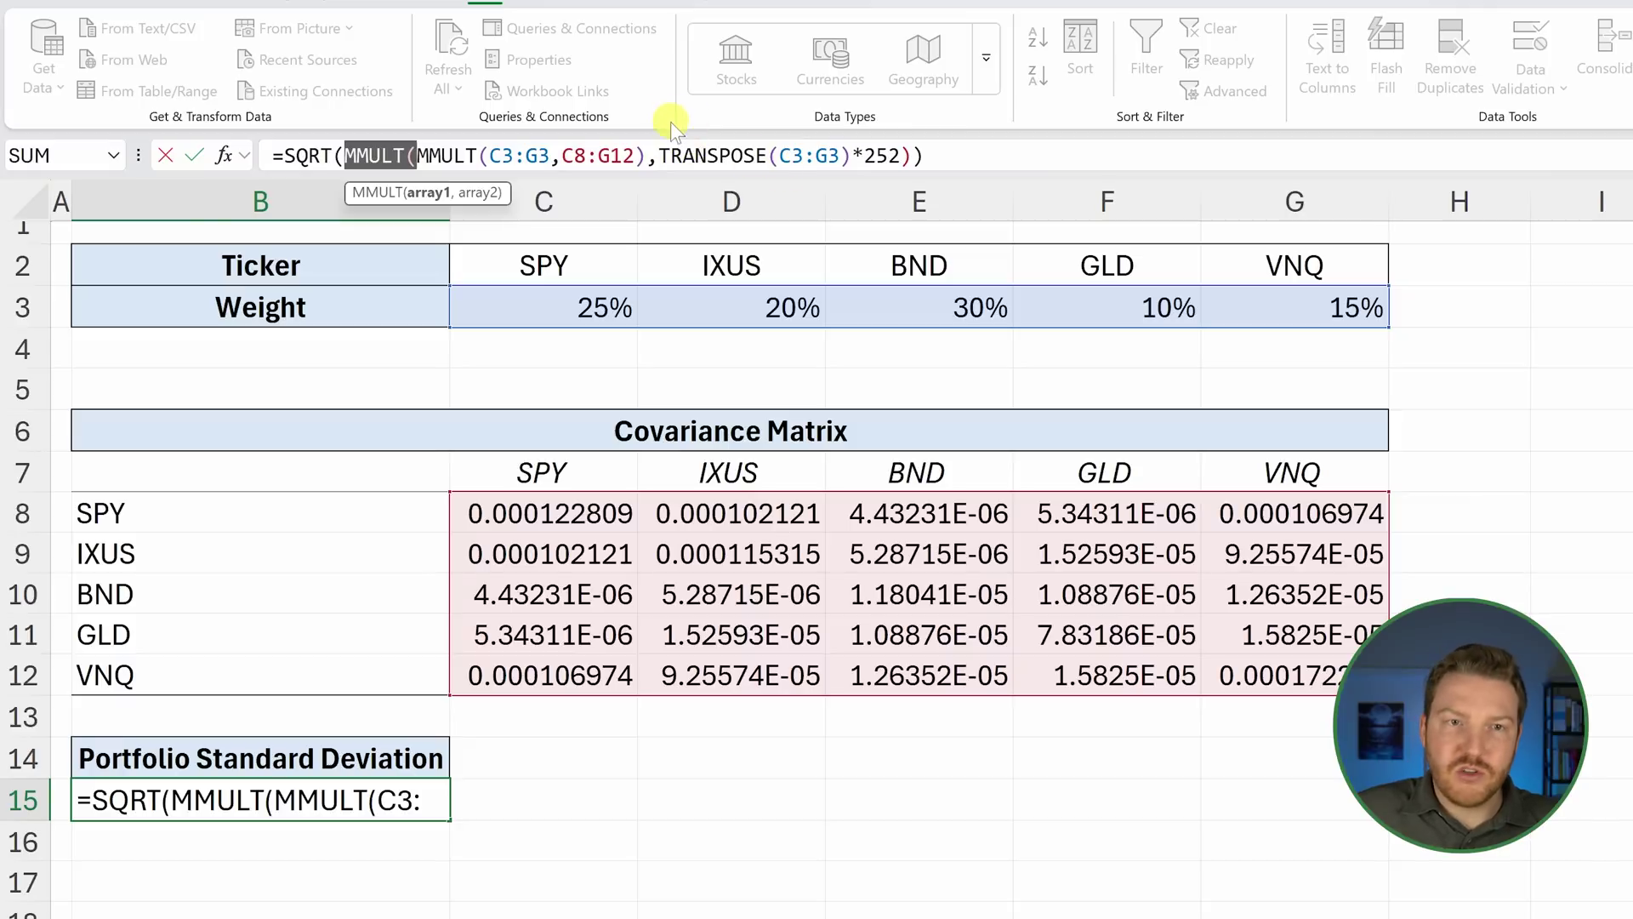
{"action": "left_click_drag", "start_coordinate": [405, 157], "coordinate": [368, 161]}
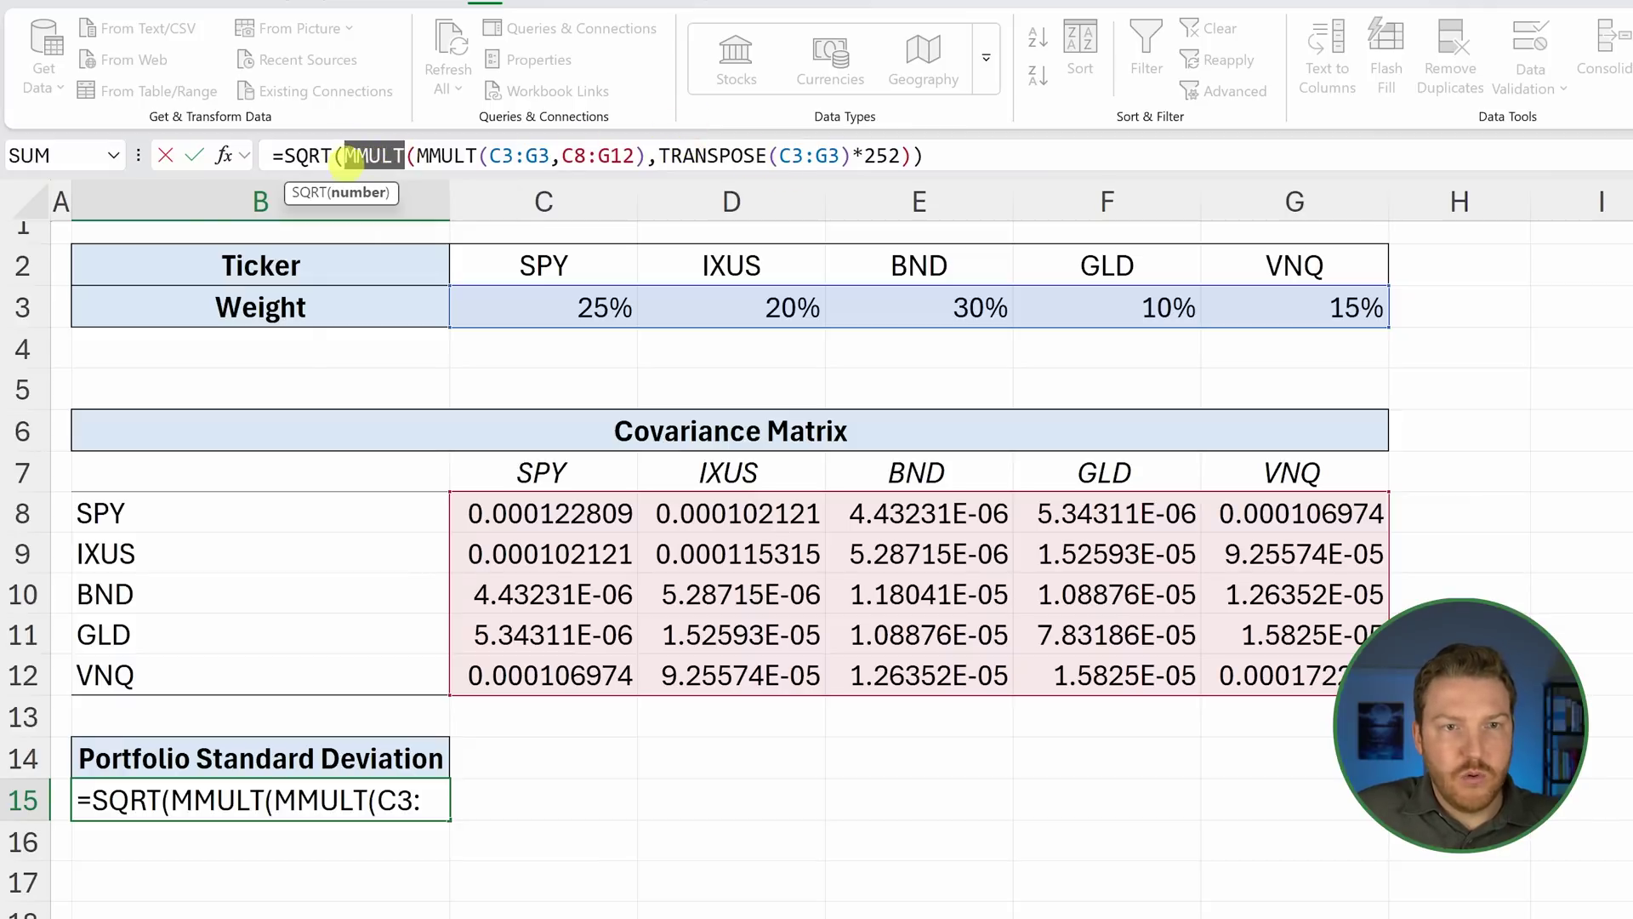
{"action": "left_click_drag", "start_coordinate": [657, 156], "coordinate": [838, 162]}
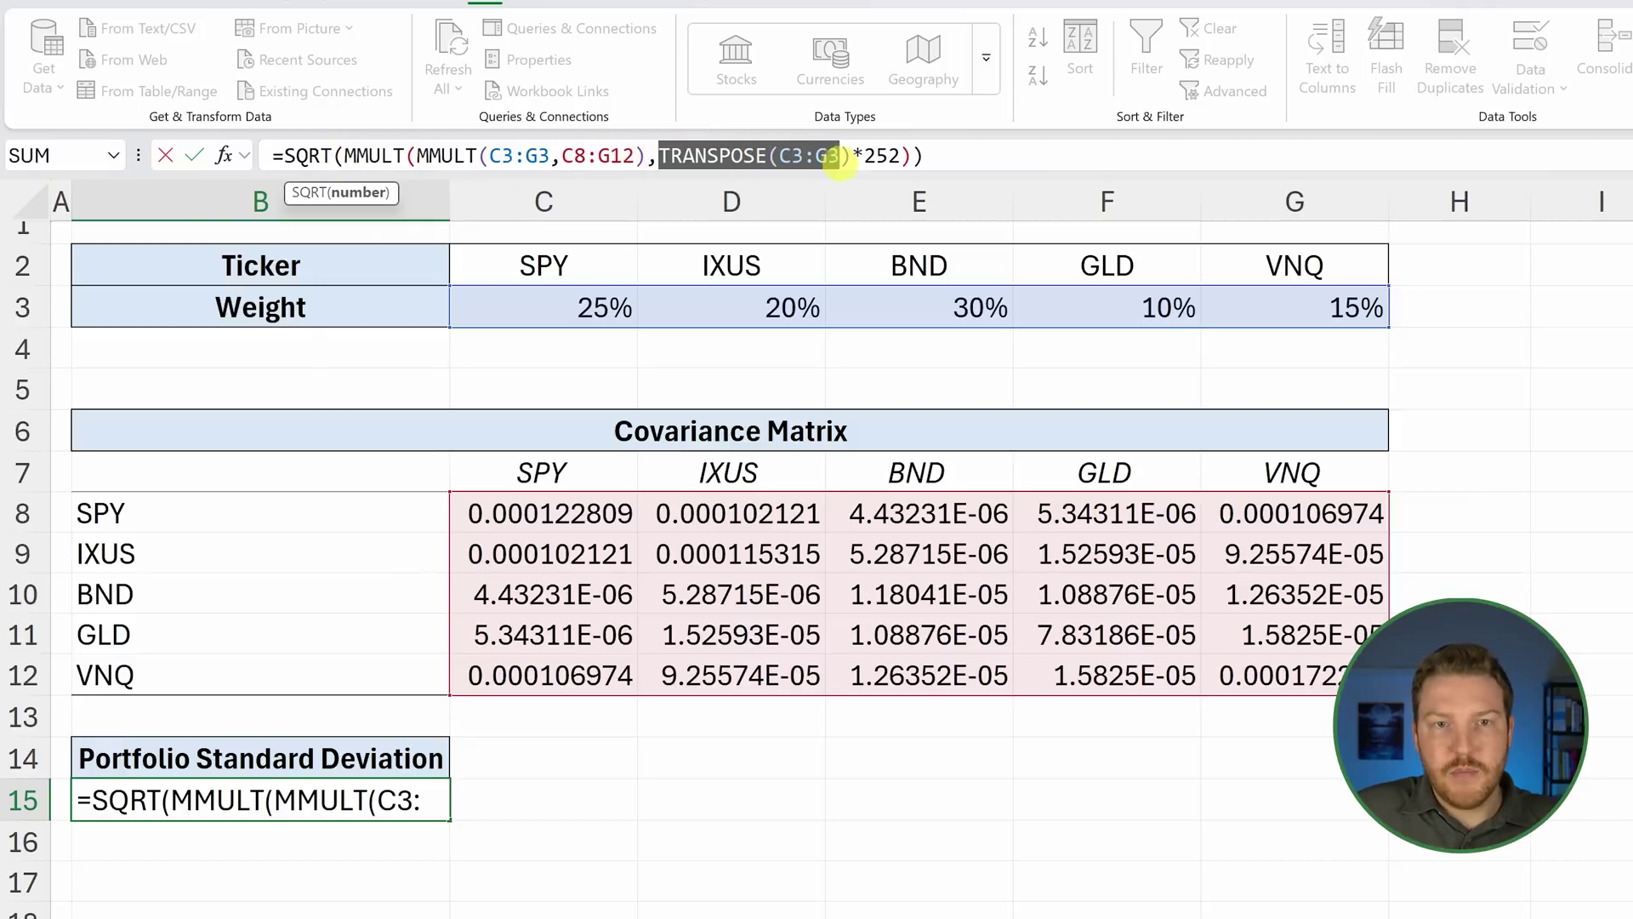
{"action": "key", "text": "Left"}
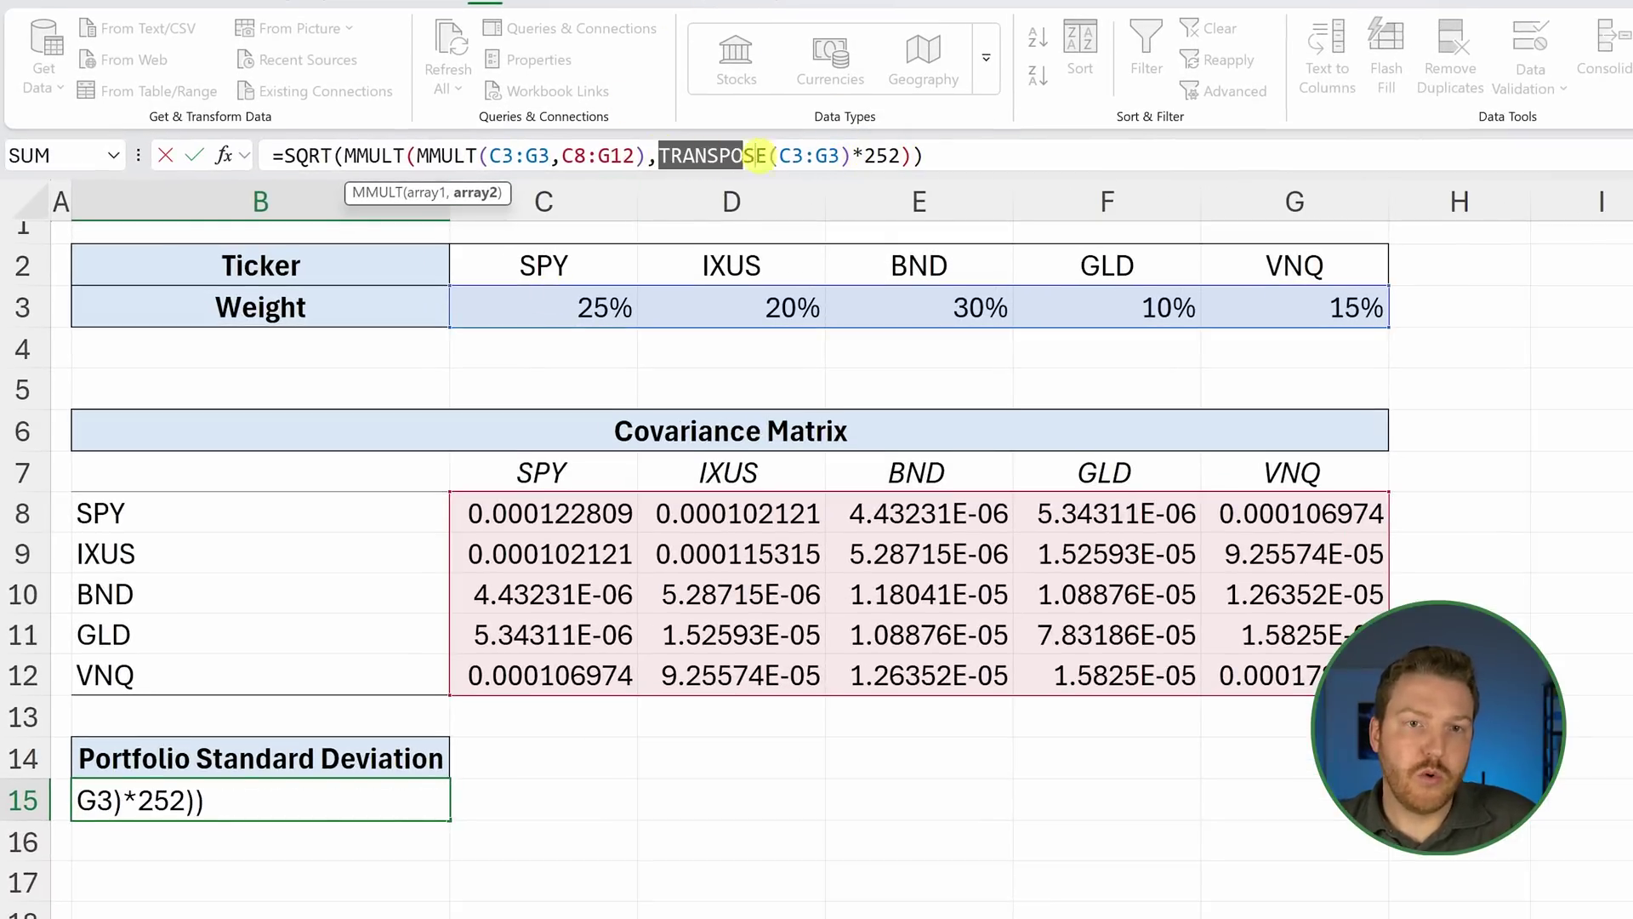
{"action": "mouse_move", "coordinate": [865, 155]}
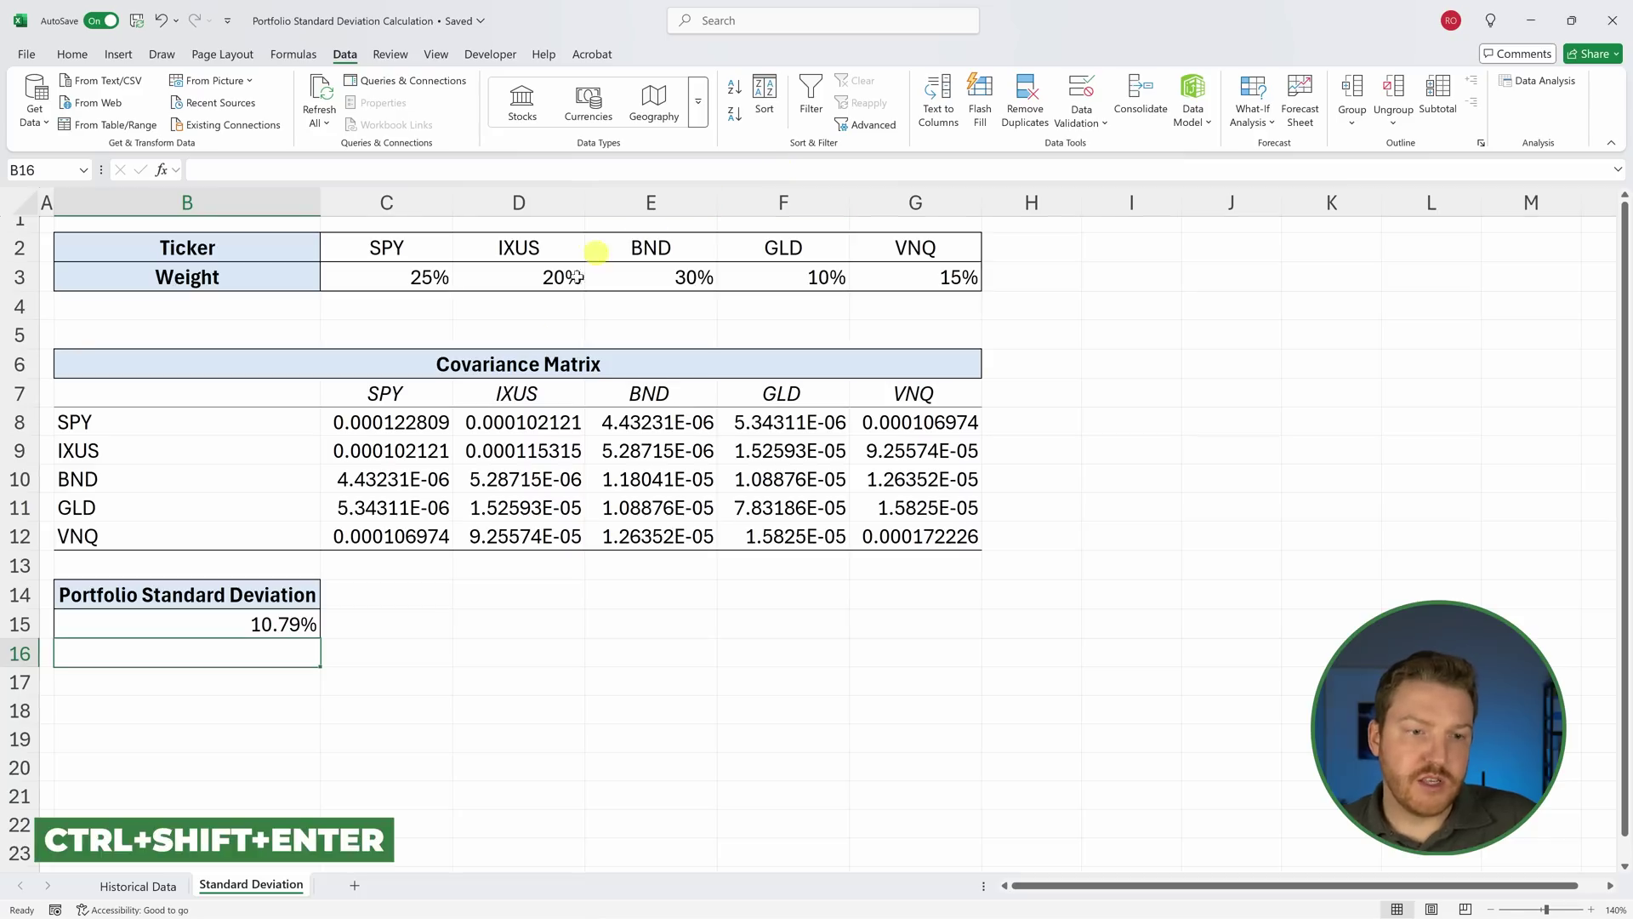
{"action": "left_click", "coordinate": [268, 623]}
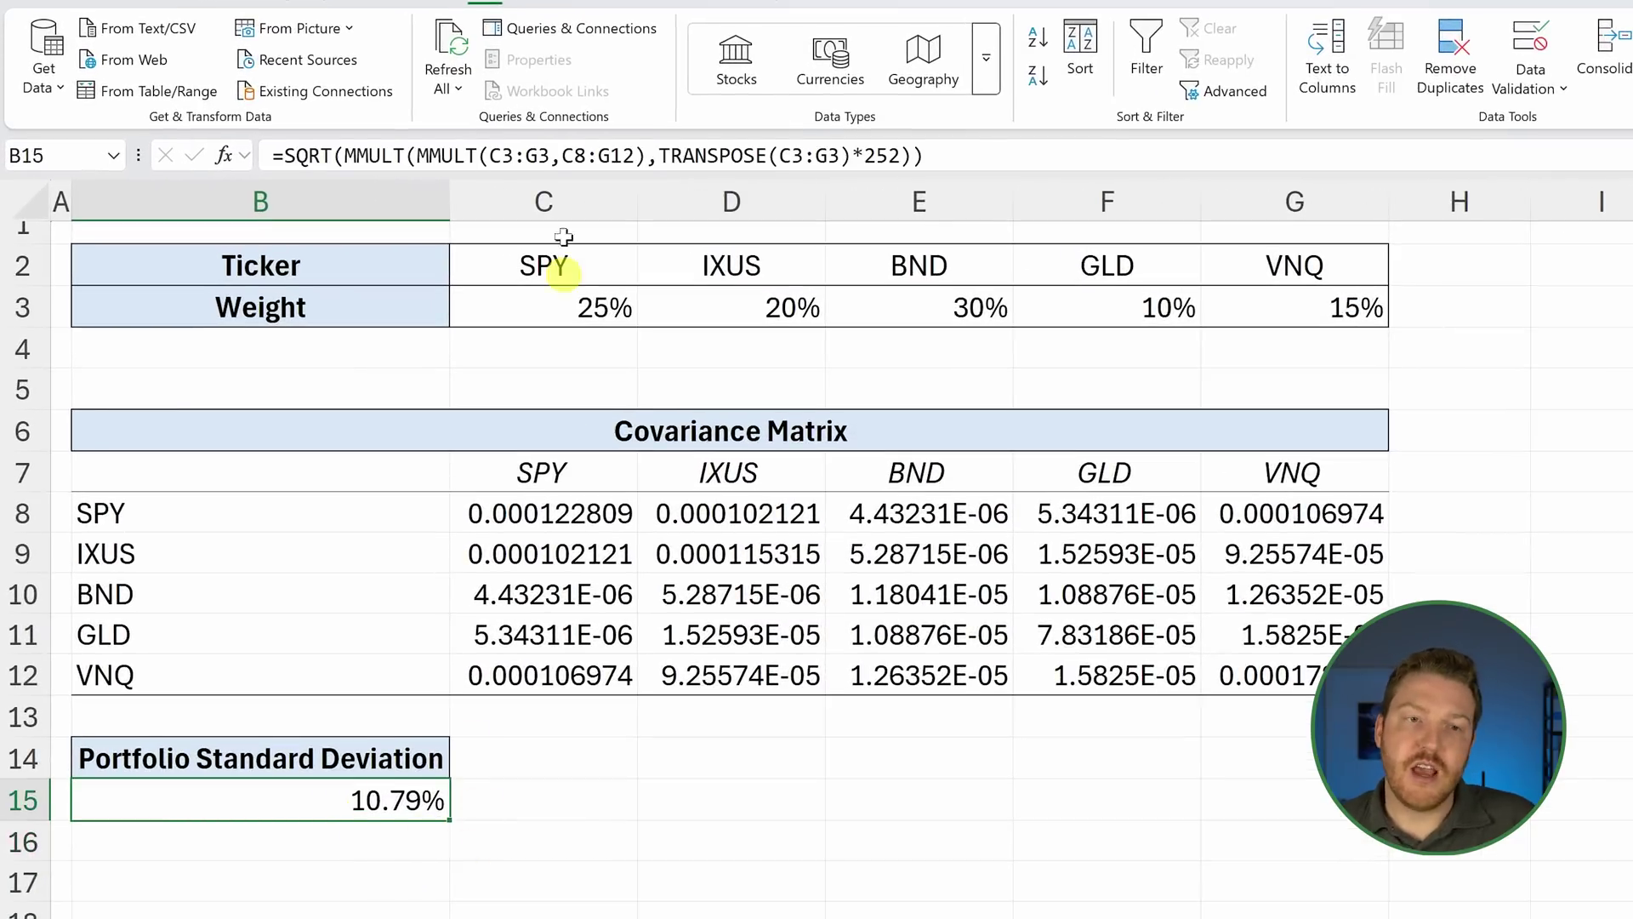
{"action": "left_click_drag", "start_coordinate": [1216, 308], "coordinate": [610, 313]}
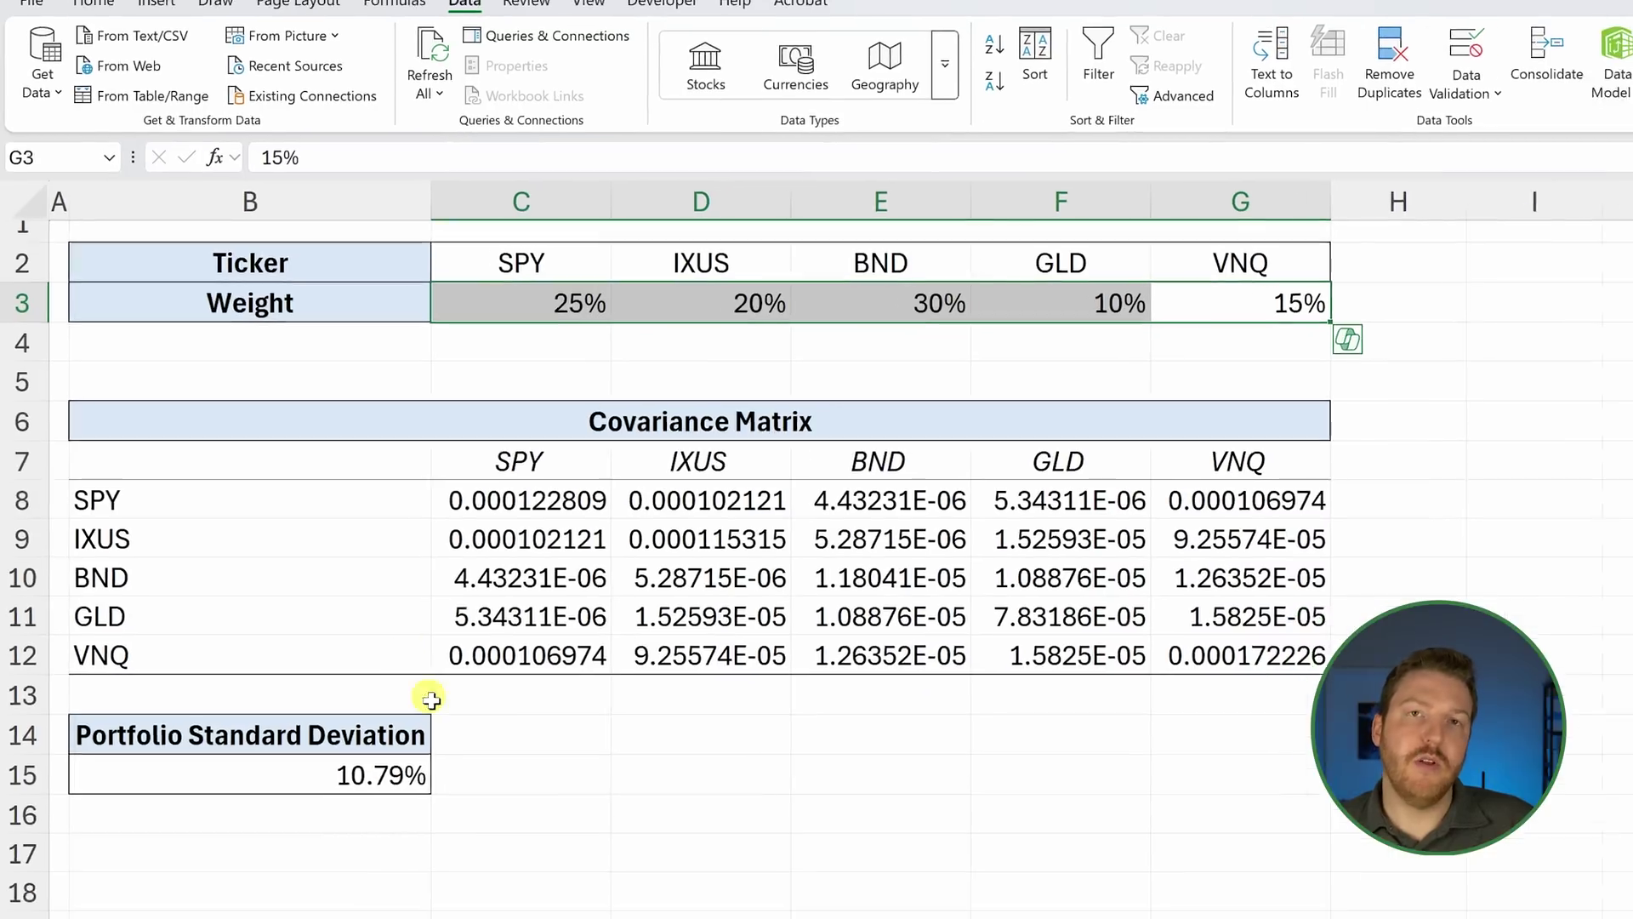